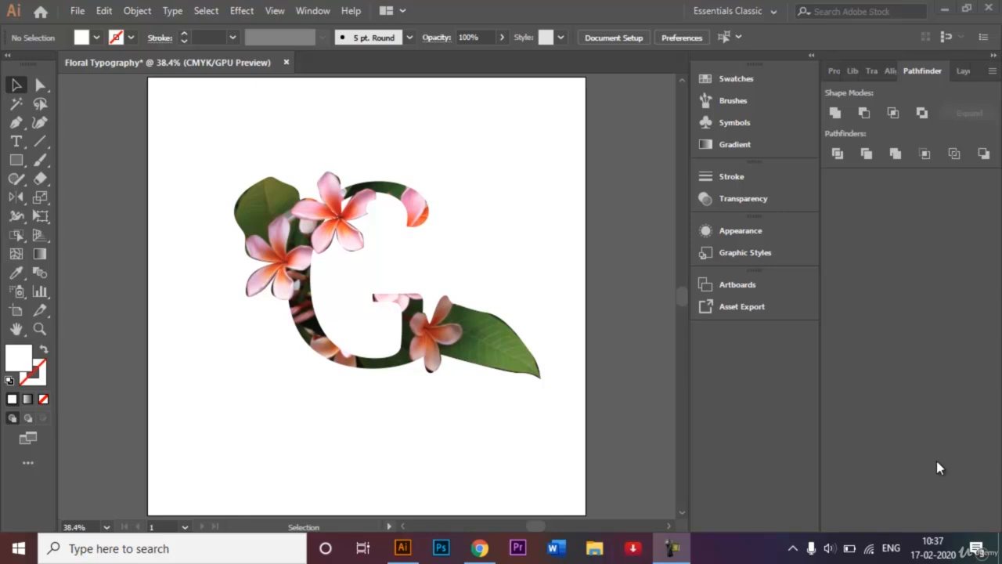
# Create a new 1000 x 1000 px document named Floral Typography.
pyautogui.click(78, 15)
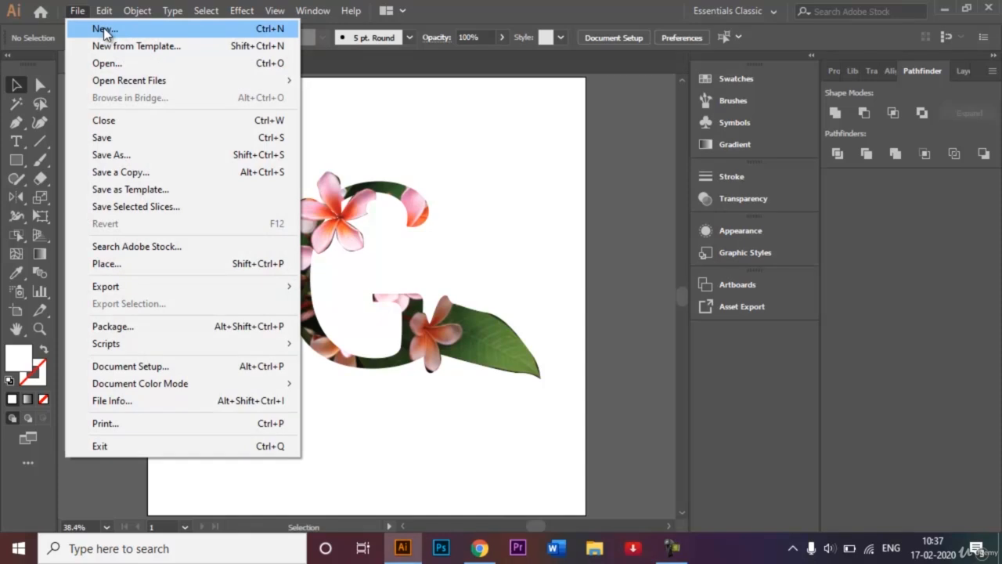
pyautogui.click(105, 29)
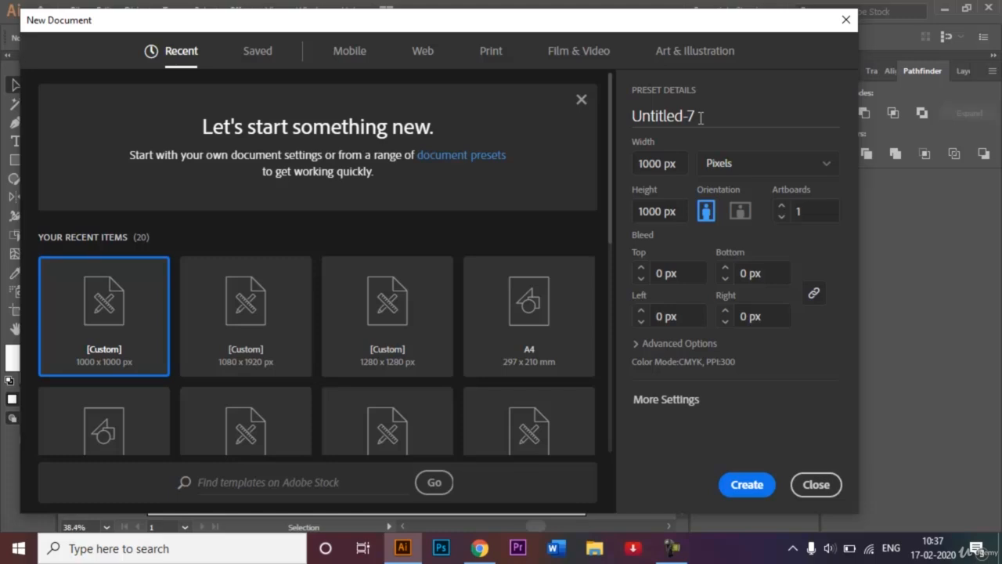
pyautogui.doubleClick(701, 117)
pyautogui.press('BackSpace')
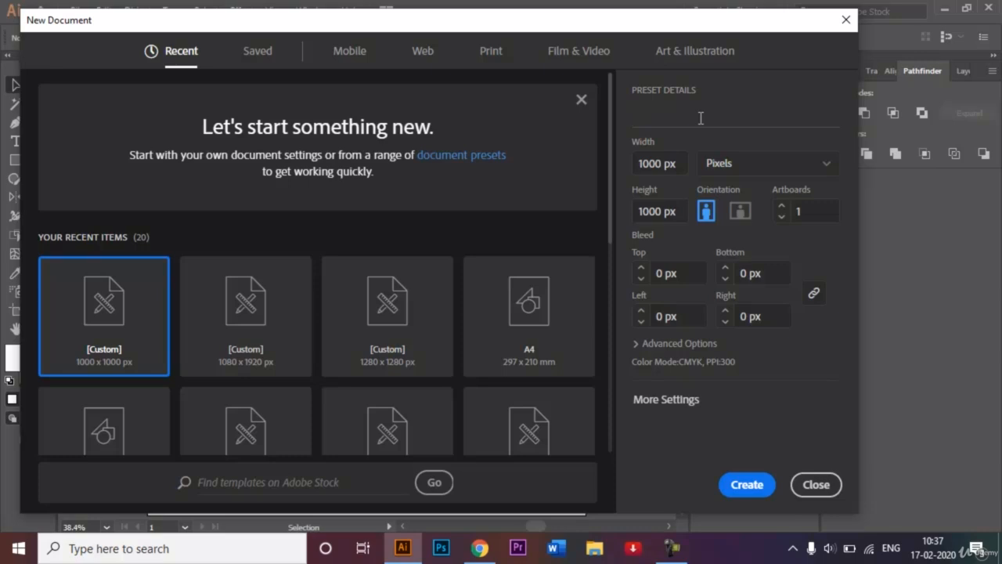
pyautogui.write('Floral Typography')
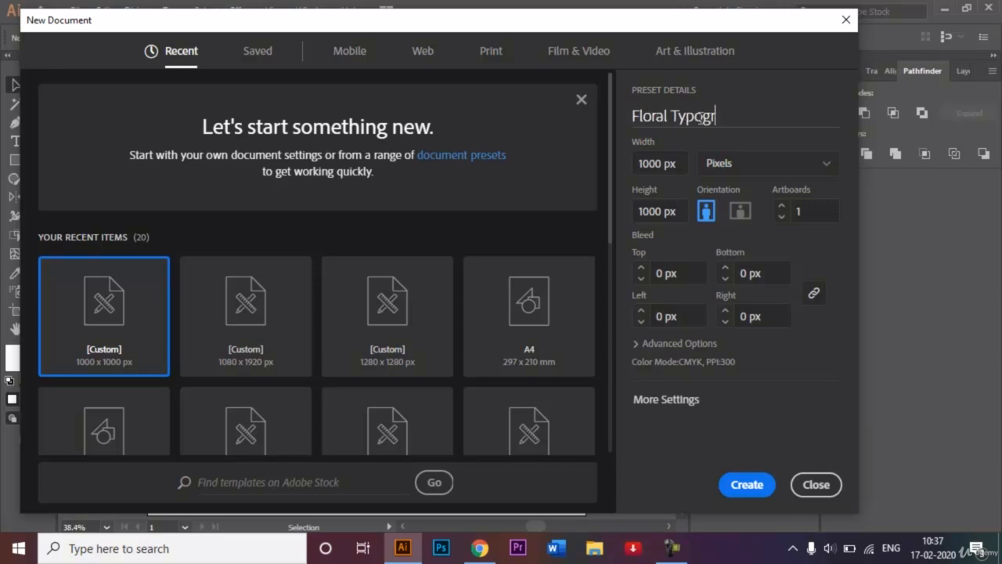
pyautogui.click(745, 483)
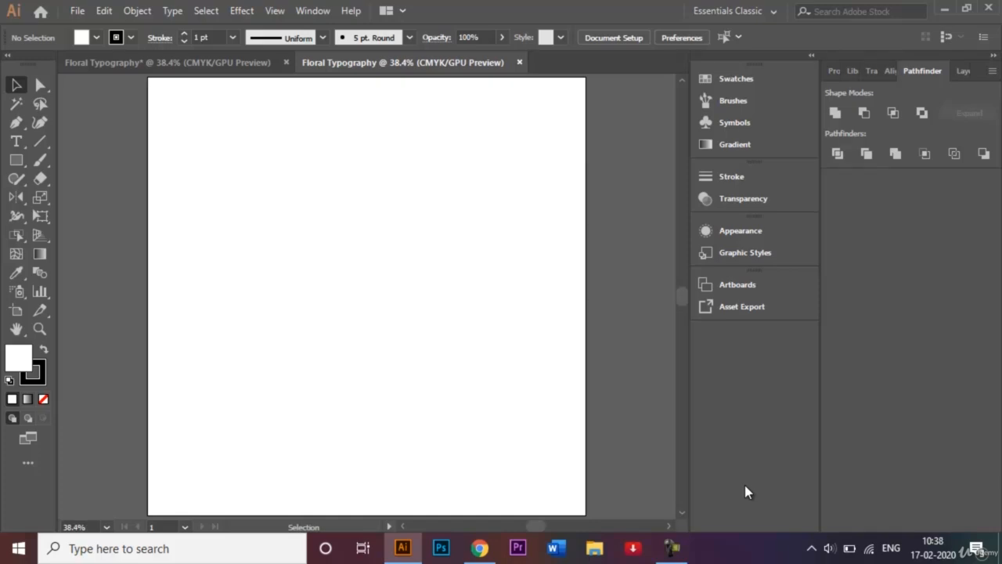
# Review the finished floral letter G in the other document, and return to the blank artboard.
pyautogui.click(152, 64)
pyautogui.click(364, 203)
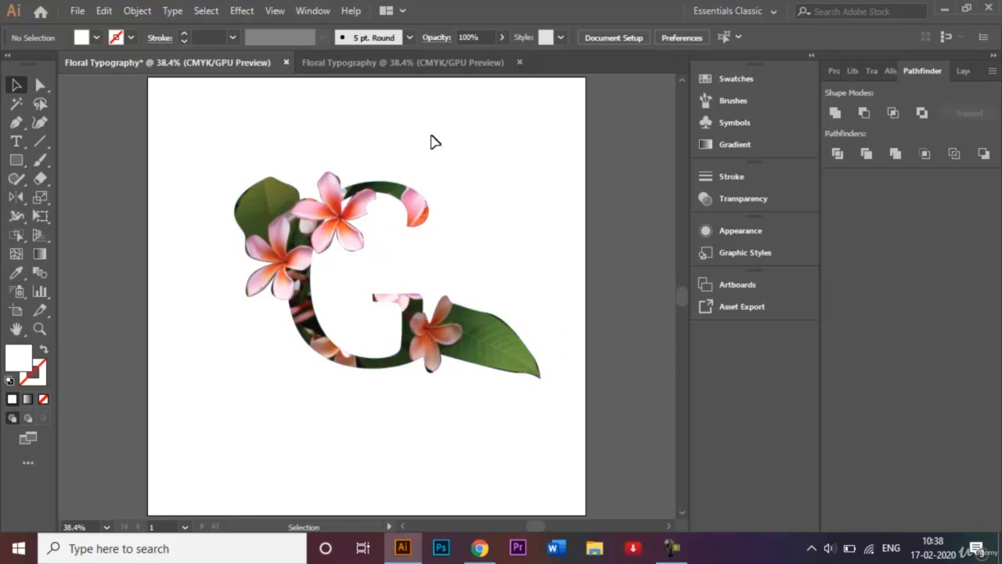
pyautogui.click(423, 63)
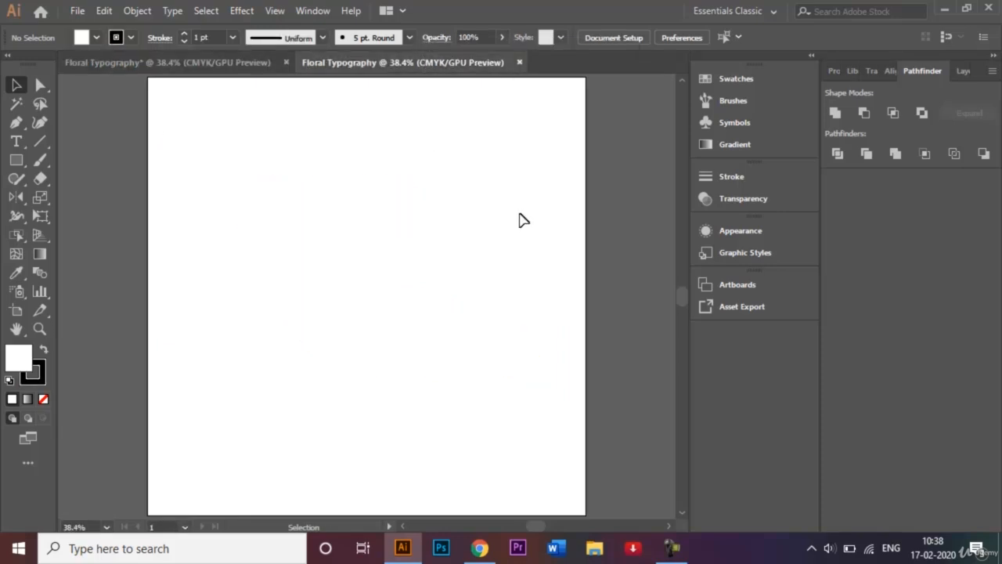
# Open the image plumeria-flower-frangipani-plant-63609.jpeg from the Graphics folder.
pyautogui.press('a')
pyautogui.hotkey('ctrl', 'o')
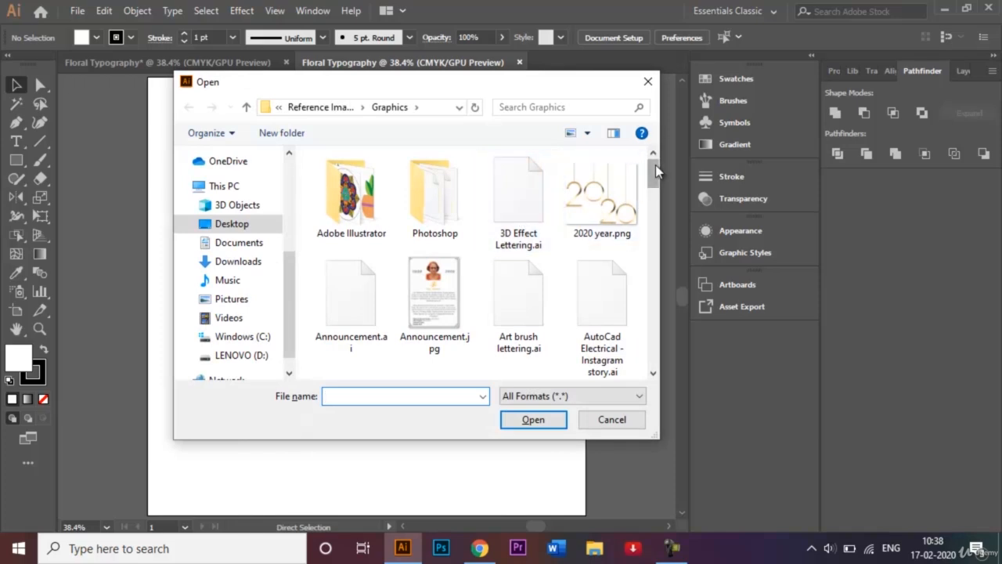
pyautogui.moveTo(656, 164); pyautogui.dragTo(653, 306)
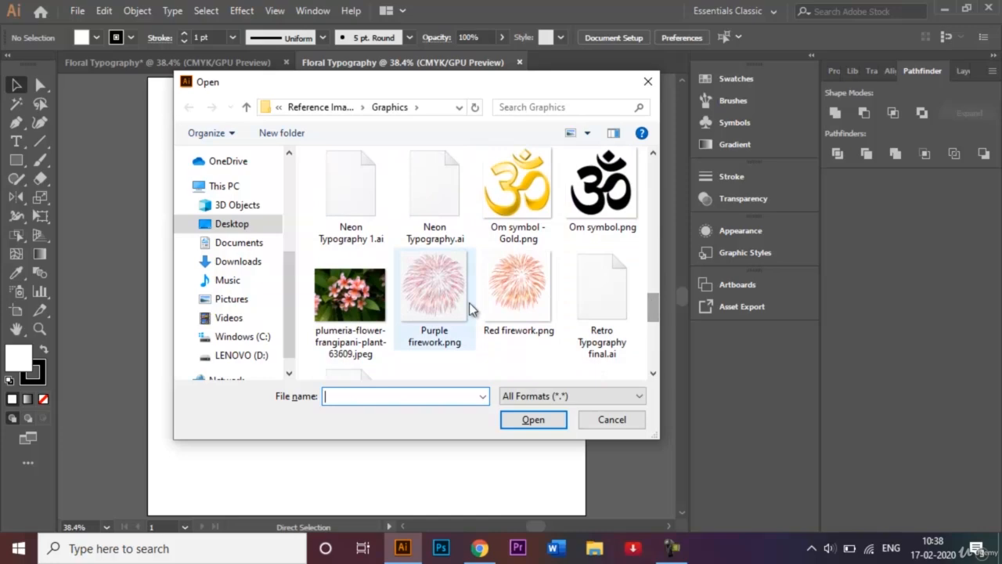
pyautogui.click(374, 295)
pyautogui.click(531, 420)
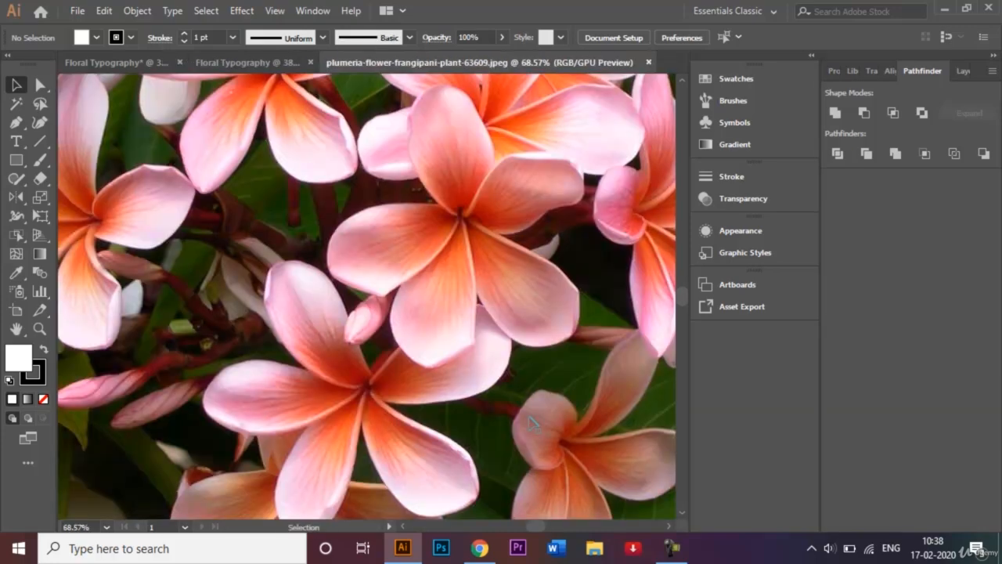
# Scale the plumeria photo down and transfer it to the new Floral Typography document, centred in the upper part of the artboard.
pyautogui.hotkey('ctrl', '-')
pyautogui.hotkey('ctrl', '-')
pyautogui.hotkey('ctrl', '-')
pyautogui.hotkey('ctrl', '-')
pyautogui.hotkey('ctrl', '-')
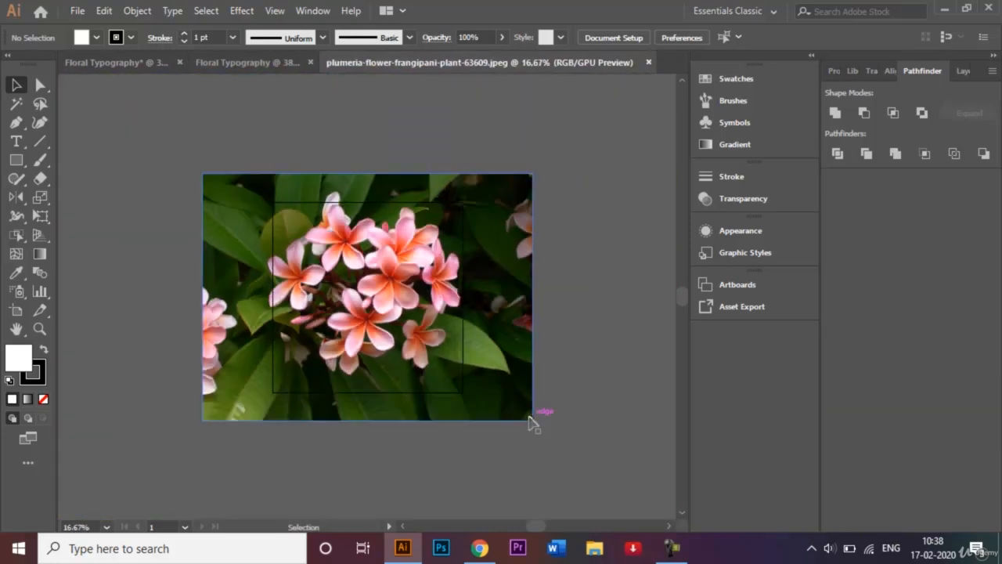
pyautogui.click(531, 418)
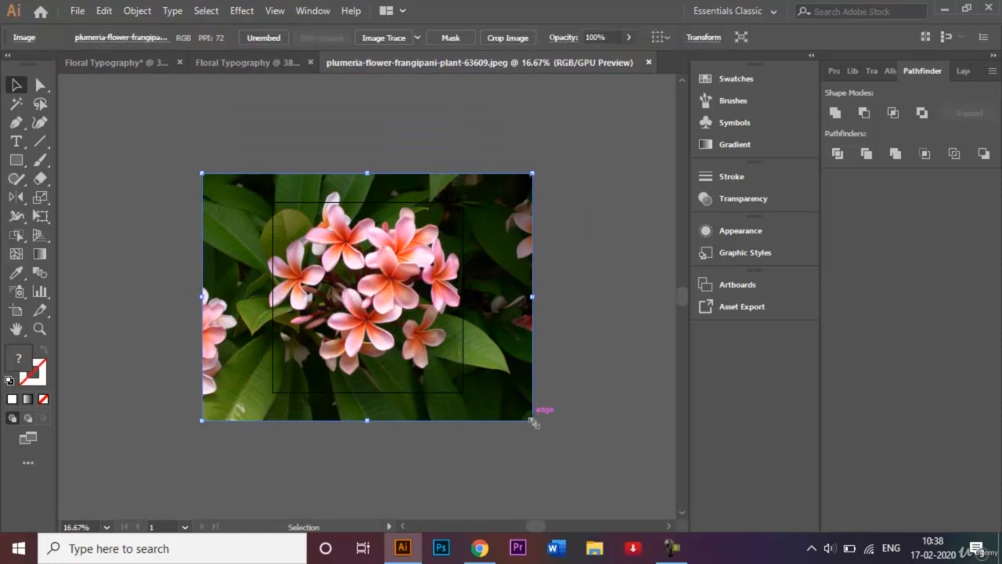
pyautogui.moveTo(531, 421); pyautogui.dragTo(446, 359)
pyautogui.moveTo(393, 304); pyautogui.dragTo(371, 261)
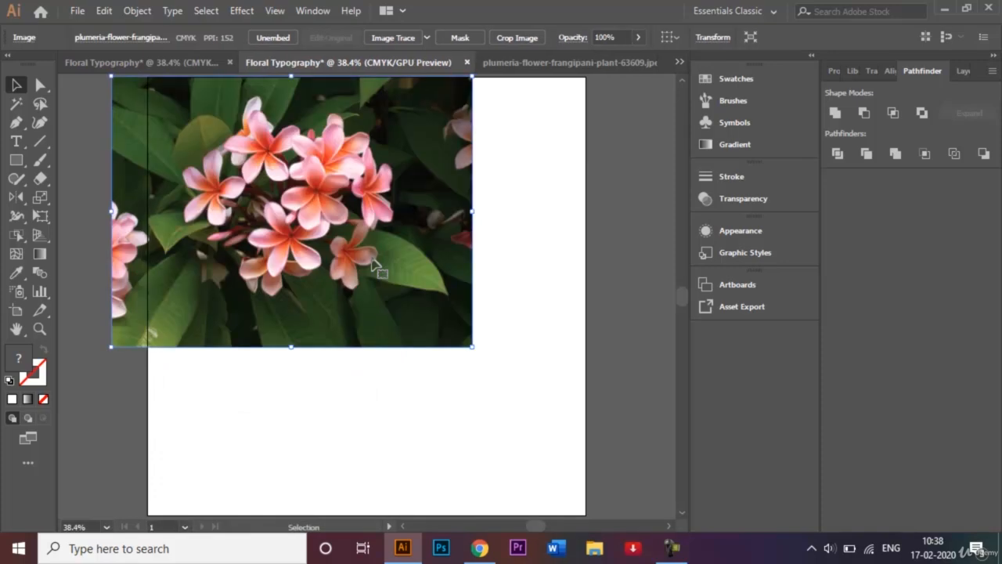
pyautogui.moveTo(346, 202); pyautogui.dragTo(421, 213)
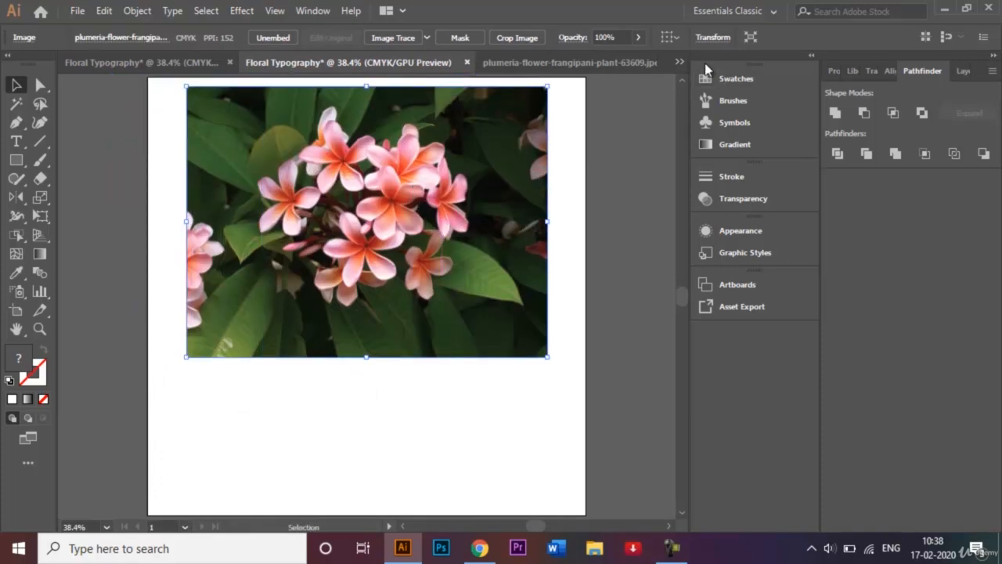
# Close the plumeria JPEG document without saving, and deselect the photo in the Floral Typography document.
pyautogui.click(595, 62)
pyautogui.click(648, 63)
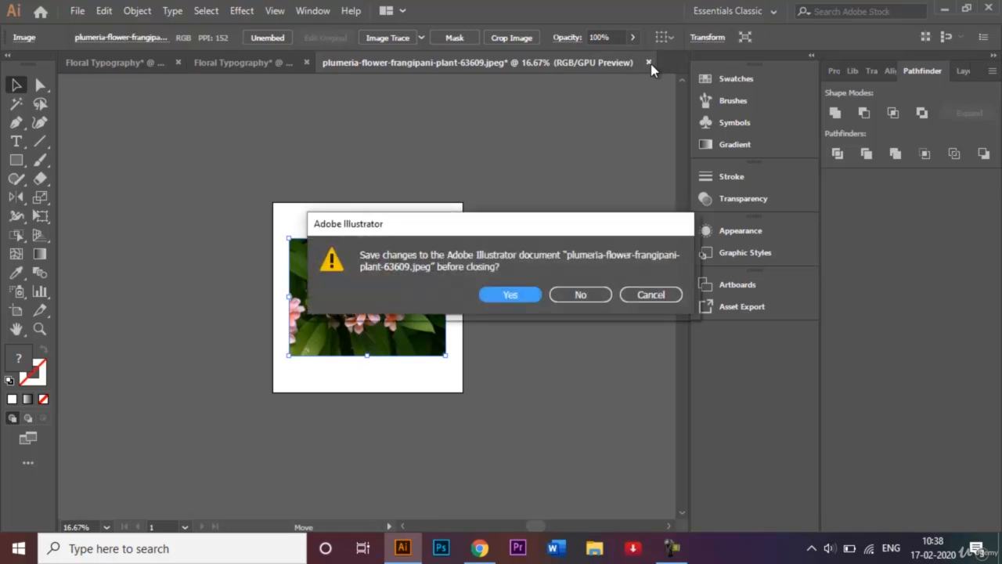
pyautogui.click(590, 297)
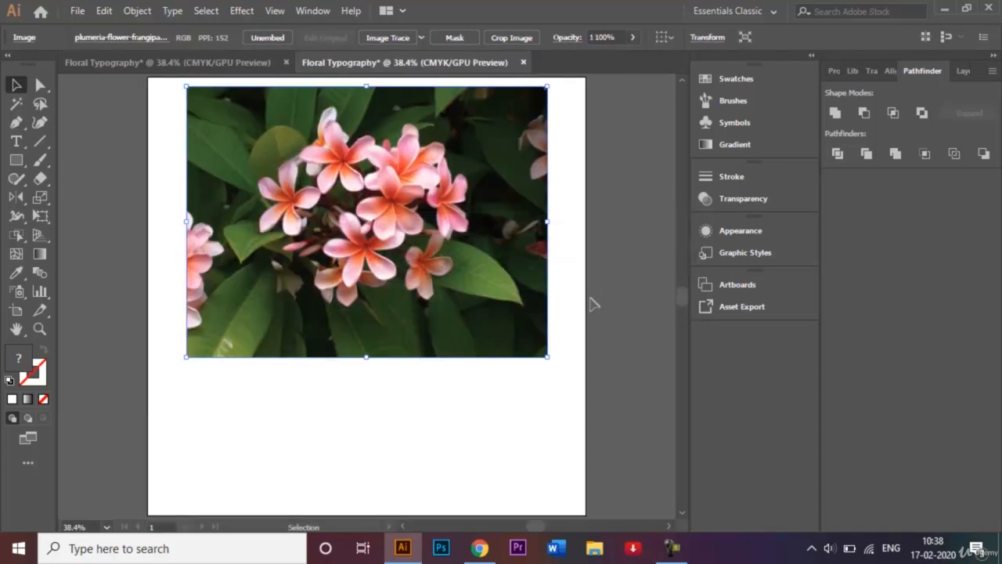
pyautogui.click(311, 427)
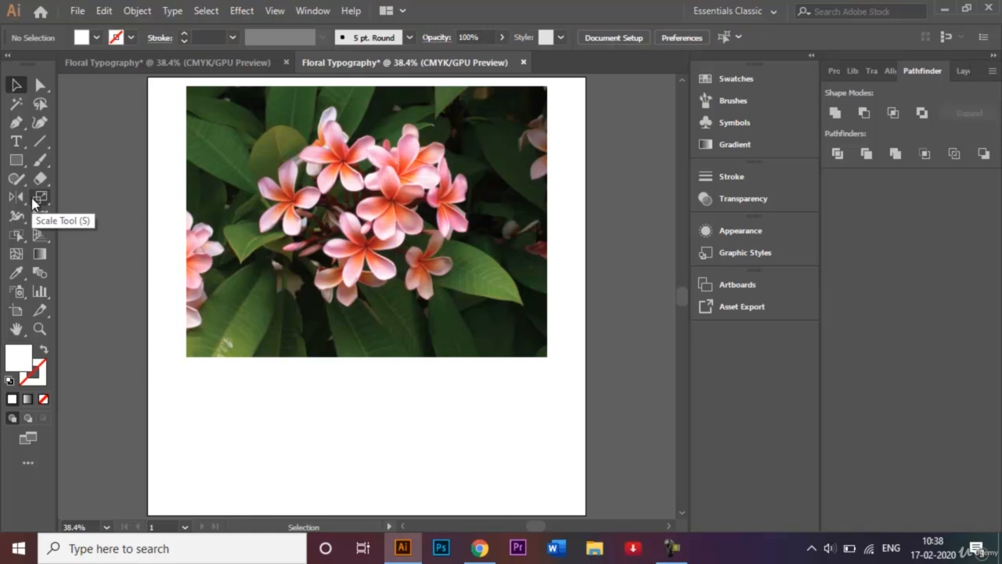
# Add the letter B below the photo in the Gabriola font, using the second alternate glyph with the swash.
pyautogui.click(15, 141)
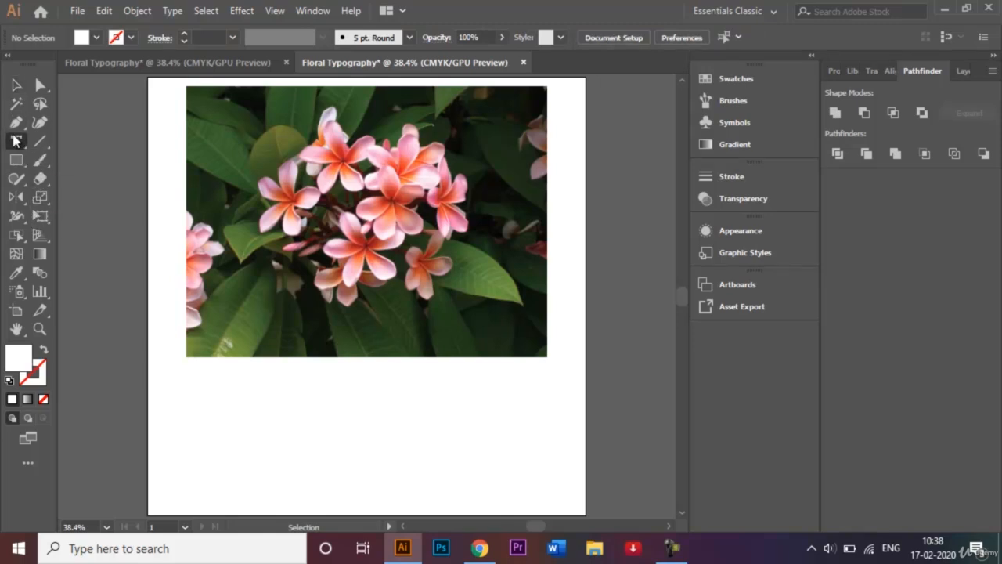
pyautogui.click(346, 426)
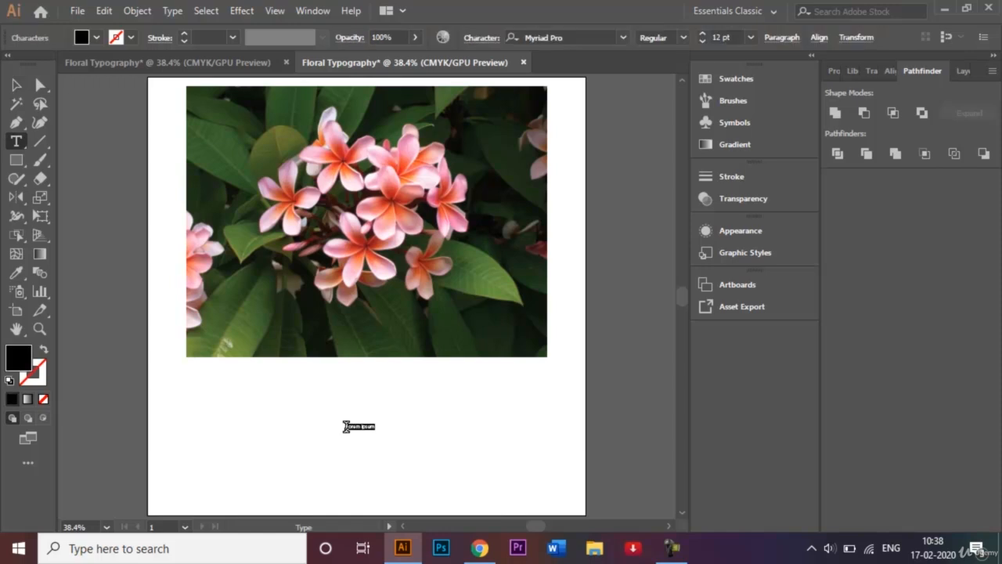
pyautogui.press('BackSpace')
pyautogui.click(622, 37)
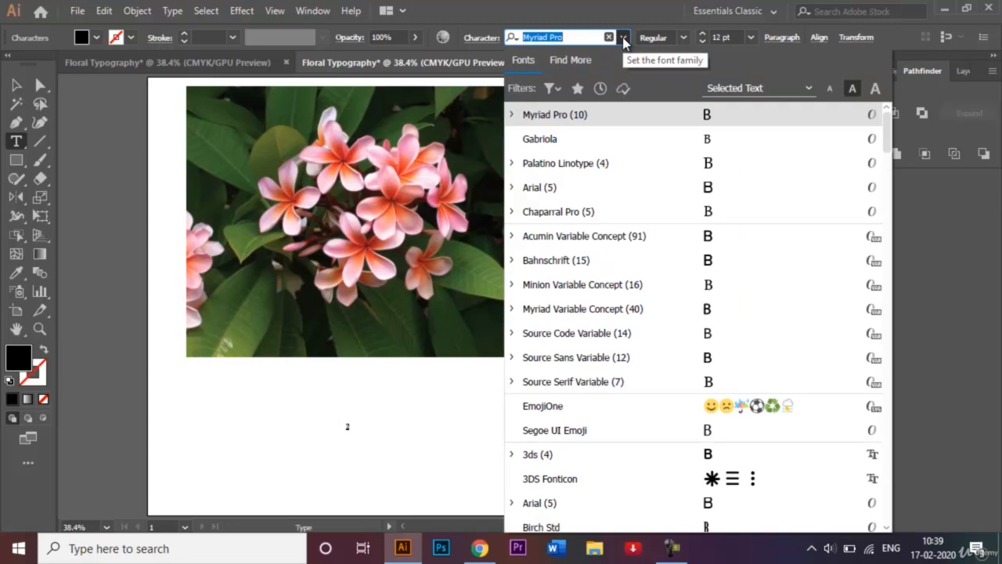
pyautogui.click(576, 141)
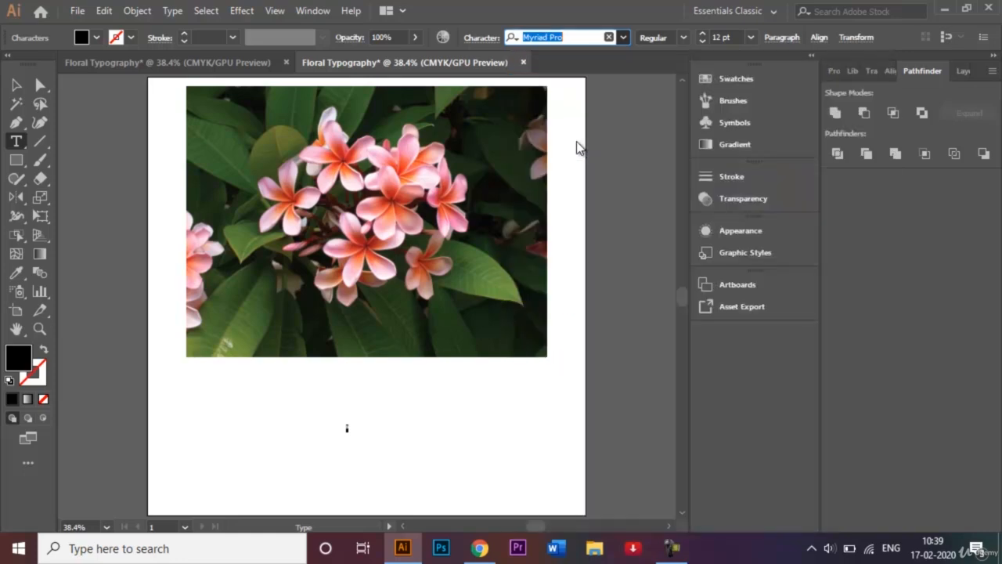
pyautogui.moveTo(363, 435)
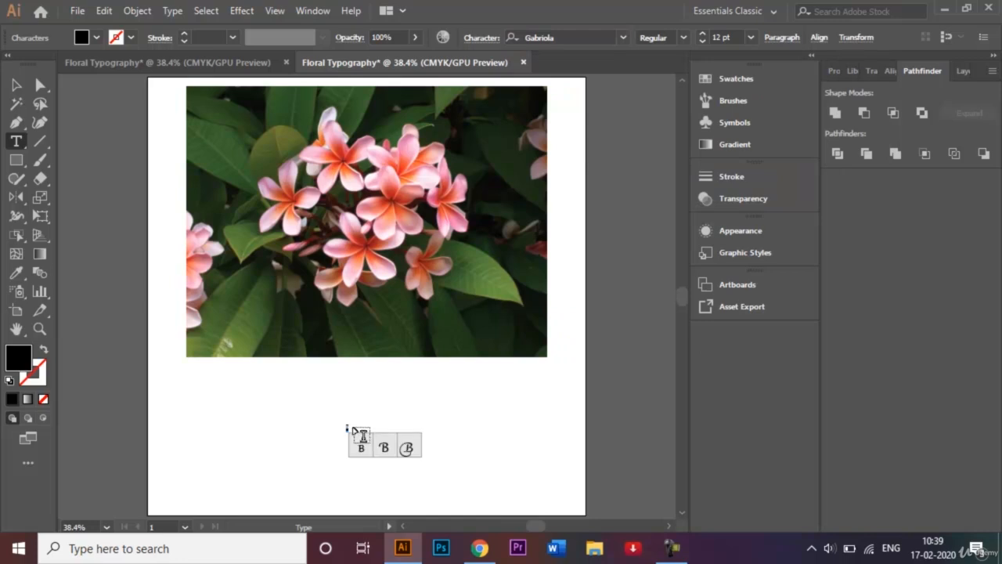
pyautogui.click(388, 454)
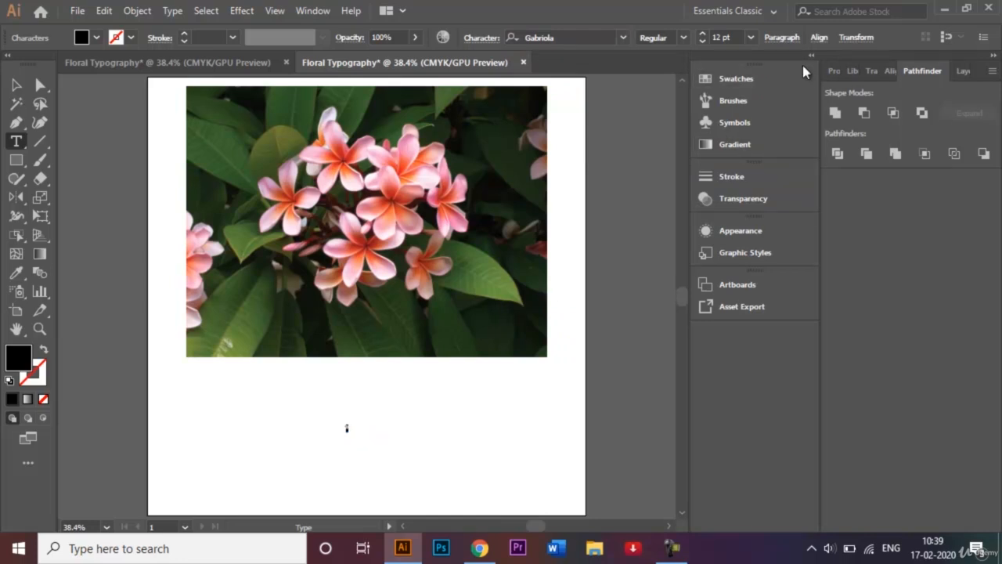
# Set the letter B's font size to 200 pt and finish editing the text.
pyautogui.click(717, 34)
pyautogui.press('BackSpace')
pyautogui.press('BackSpace')
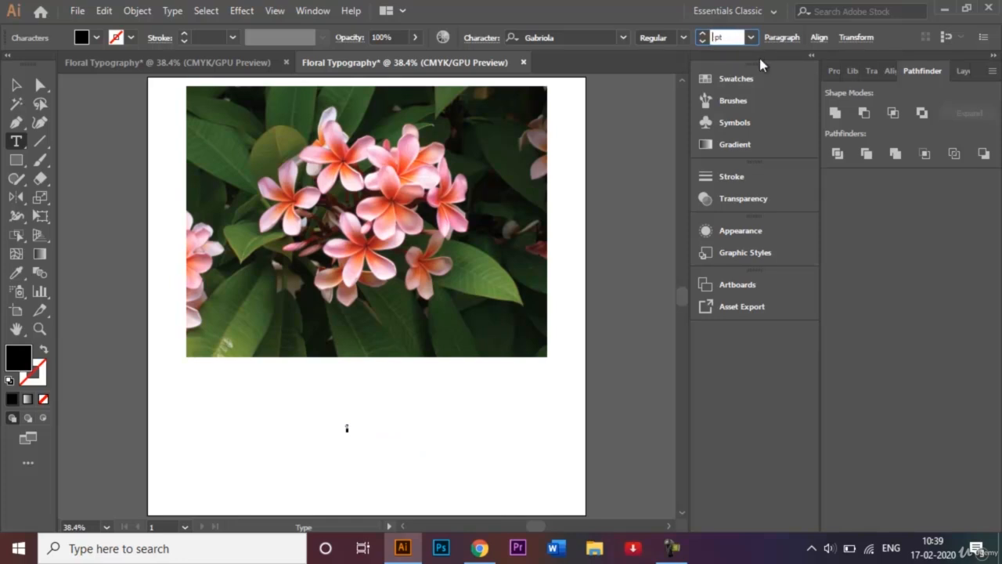
pyautogui.write('200')
pyautogui.press('Return')
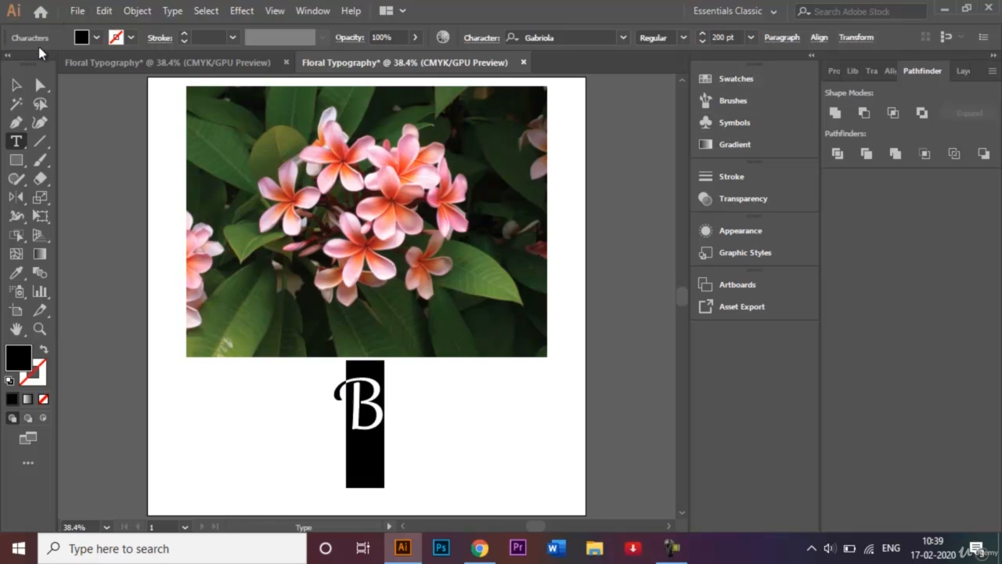
pyautogui.click(16, 84)
pyautogui.click(277, 460)
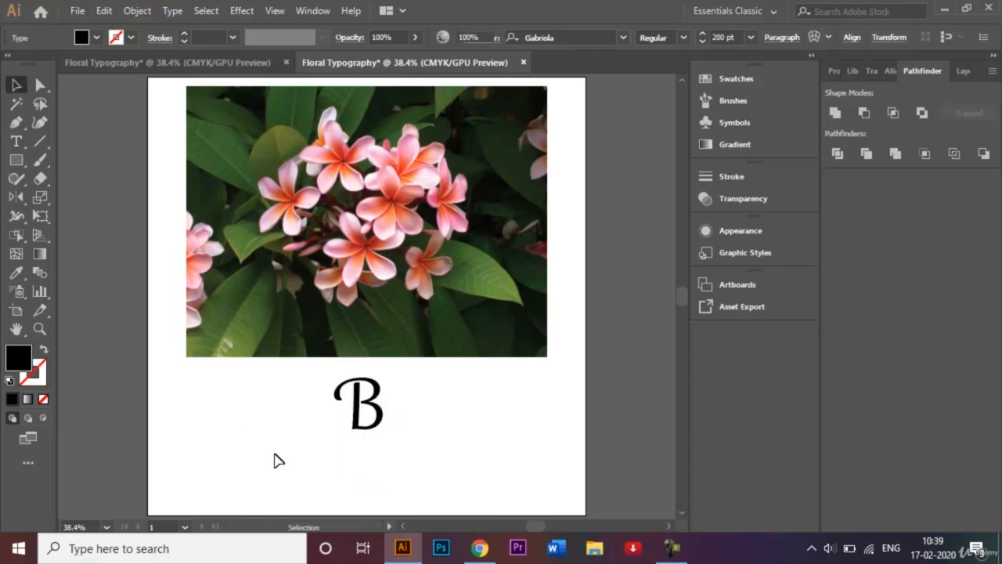
# Fill the letter B with white and convert it to outlines.
pyautogui.click(375, 433)
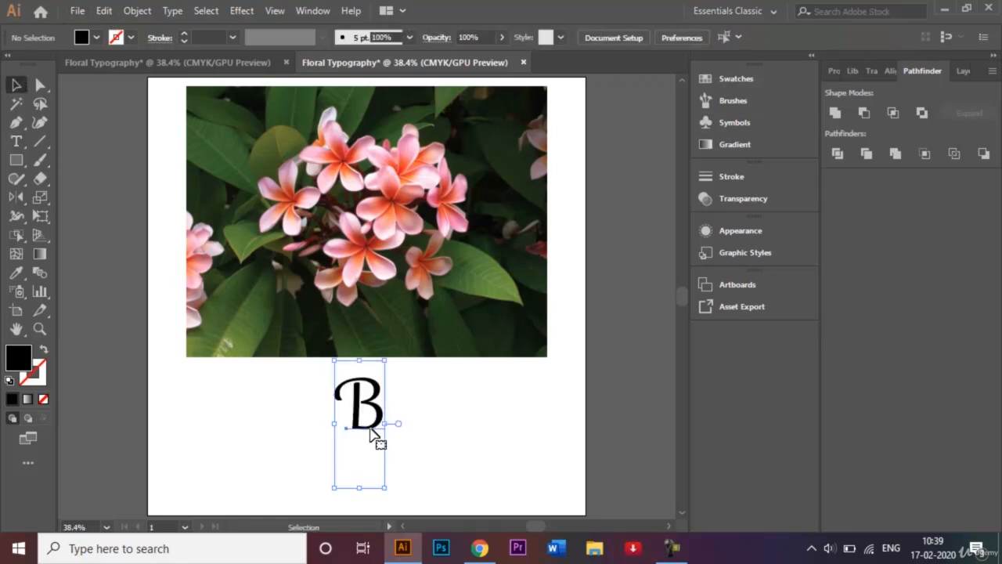
pyautogui.click(96, 38)
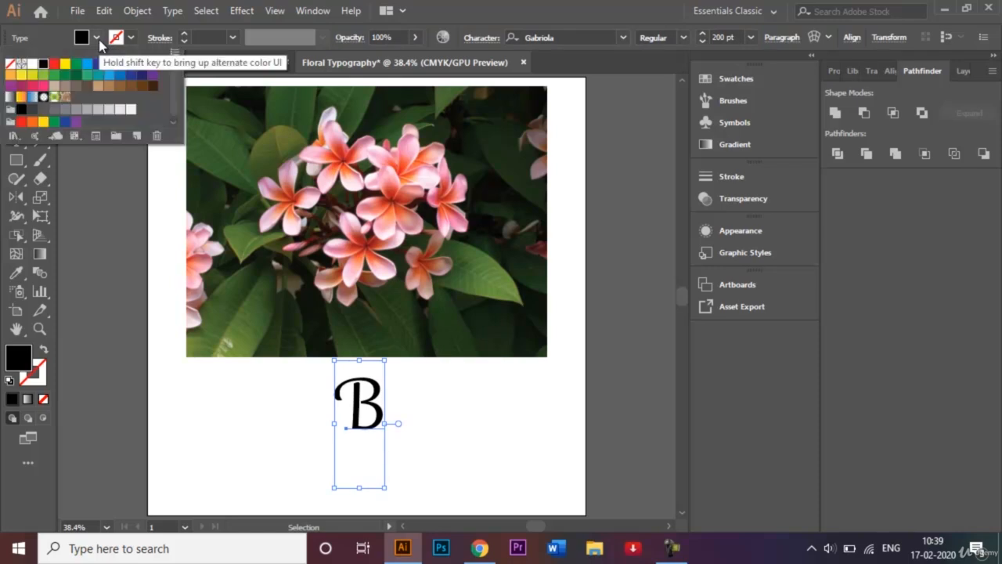
pyautogui.click(43, 76)
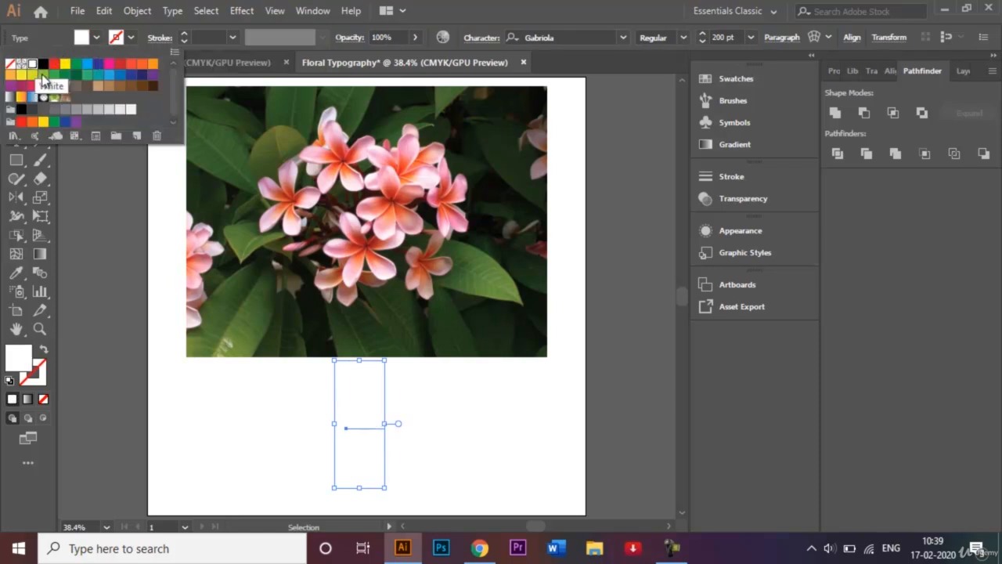
pyautogui.click(265, 408)
pyautogui.rightClick(358, 413)
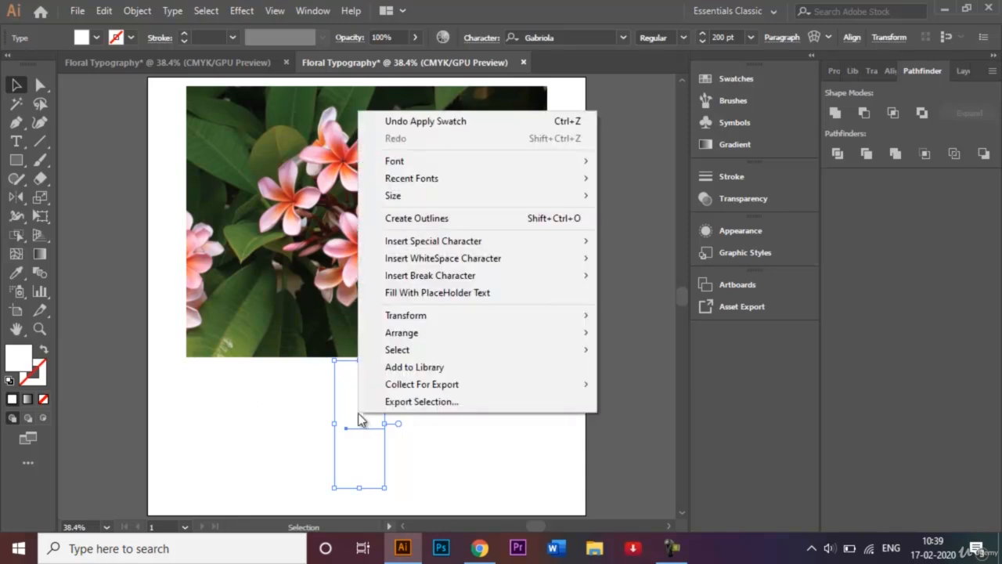
pyautogui.click(439, 218)
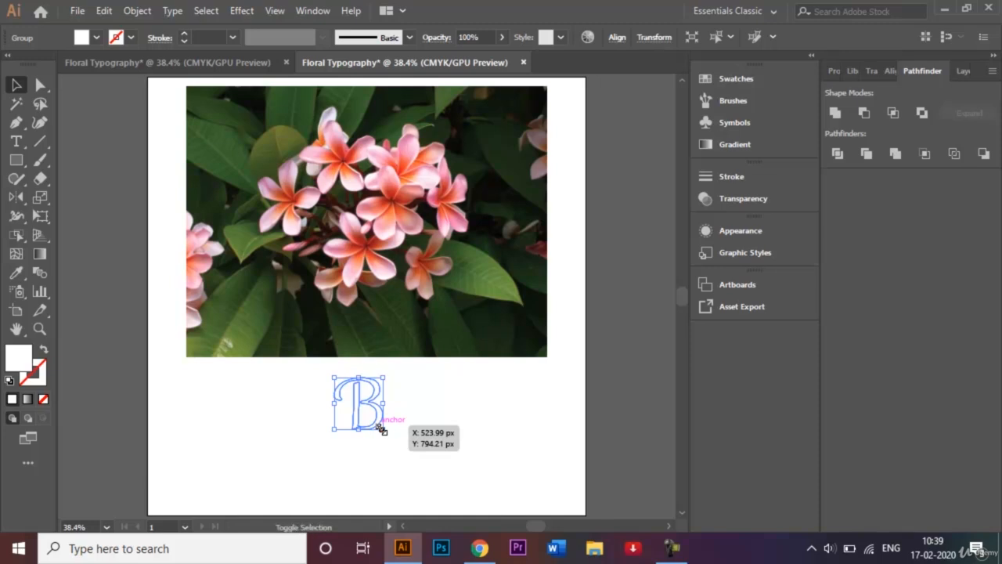
# Enlarge the outlined B proportionally from its centre and place it over the middle of the flower cluster.
pyautogui.moveTo(382, 429); pyautogui.dragTo(463, 475)
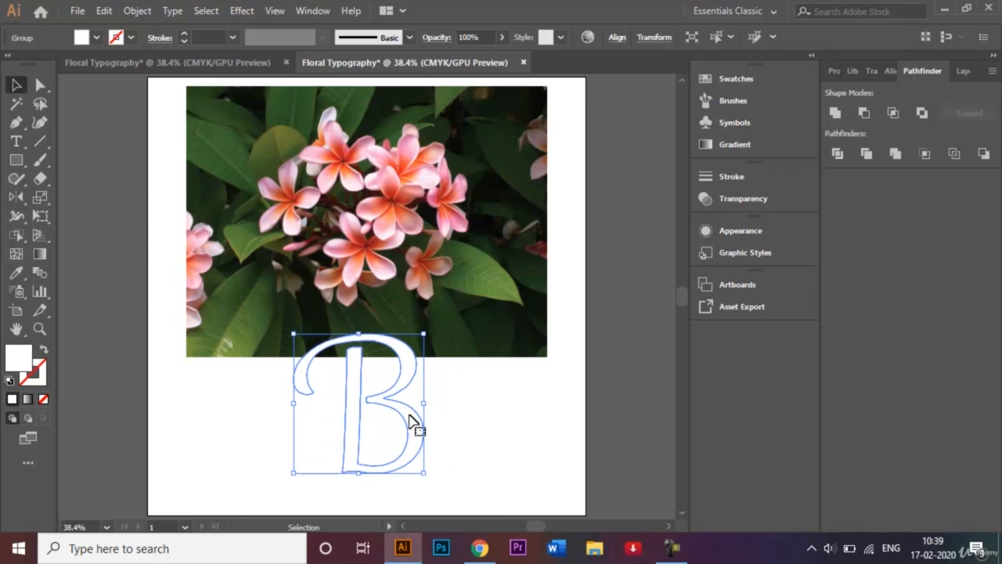
pyautogui.moveTo(413, 421); pyautogui.dragTo(401, 229)
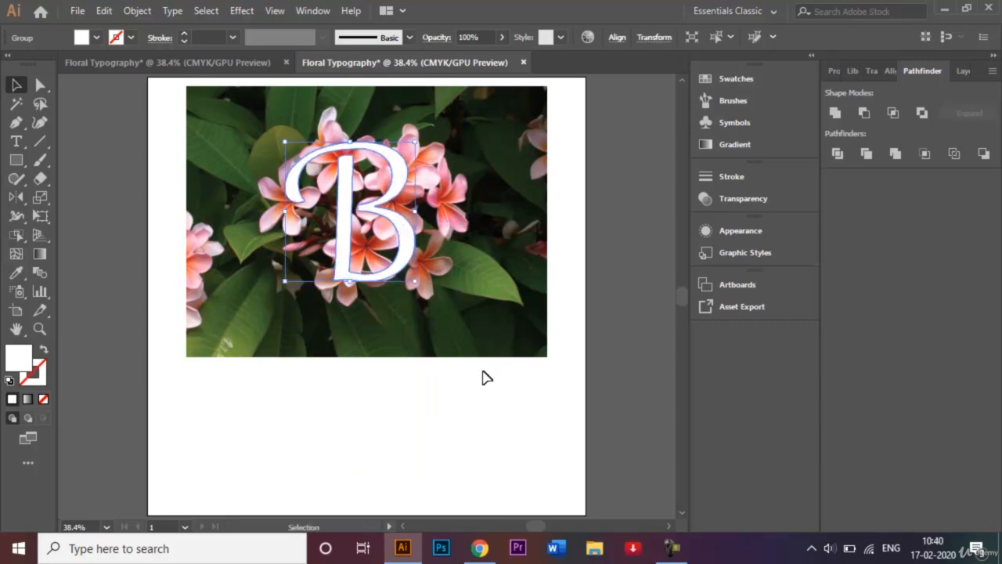
pyautogui.hotkey('ctrl', '=')
pyautogui.hotkey('ctrl', '=')
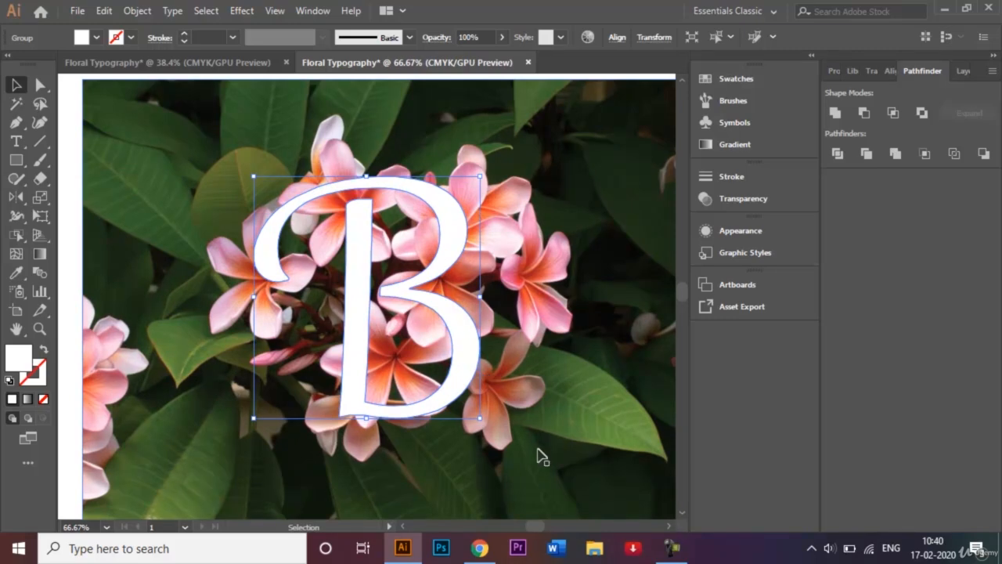
pyautogui.click(546, 474)
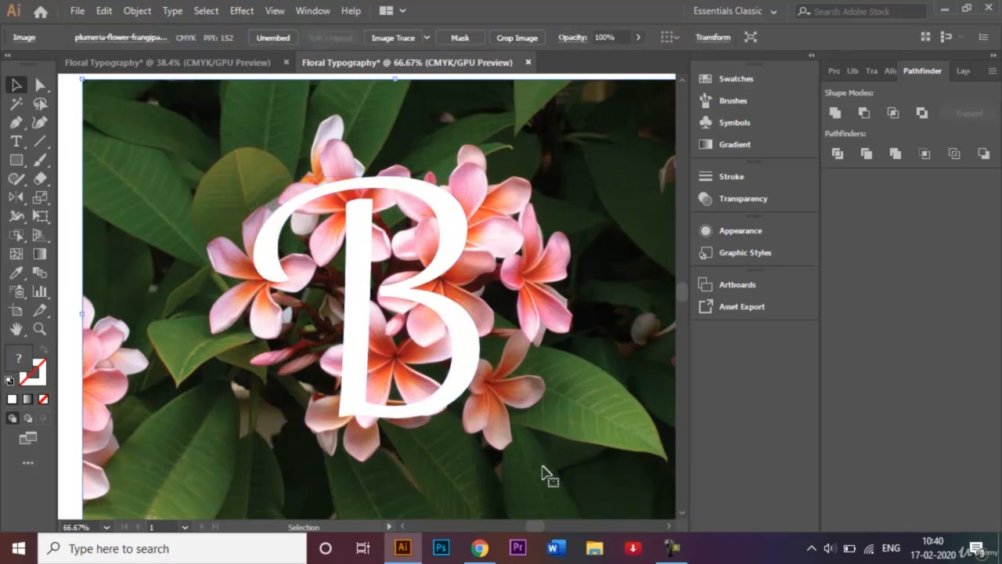
# Start a Pen path with no fill or stroke at the B's upper-left curve and trace around the rounded leaf's top and left side.
pyautogui.click(17, 126)
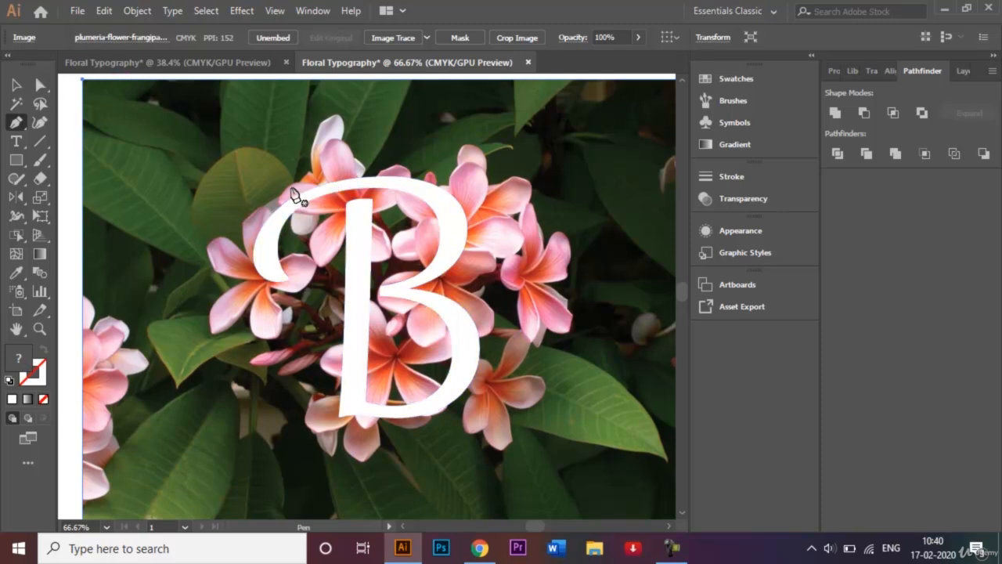
pyautogui.moveTo(320, 190); pyautogui.dragTo(63, 379)
pyautogui.click(43, 400)
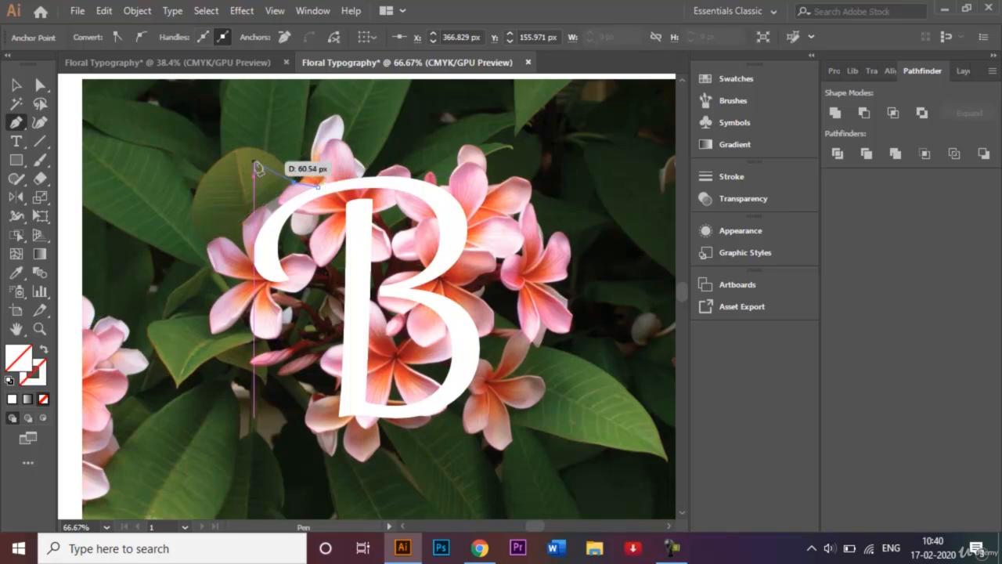
pyautogui.moveTo(256, 148); pyautogui.dragTo(229, 160)
pyautogui.moveTo(229, 153); pyautogui.dragTo(199, 191)
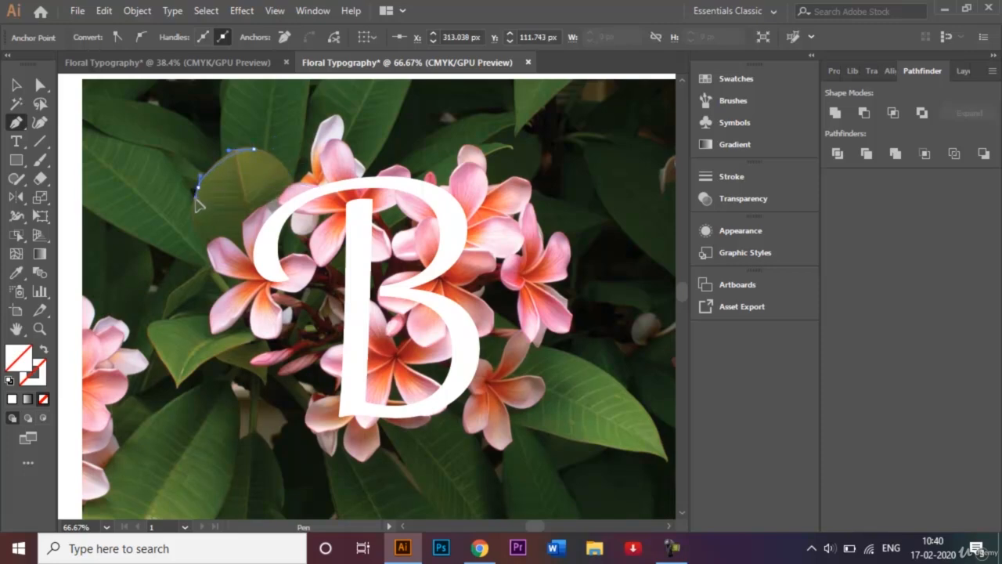
pyautogui.click(208, 242)
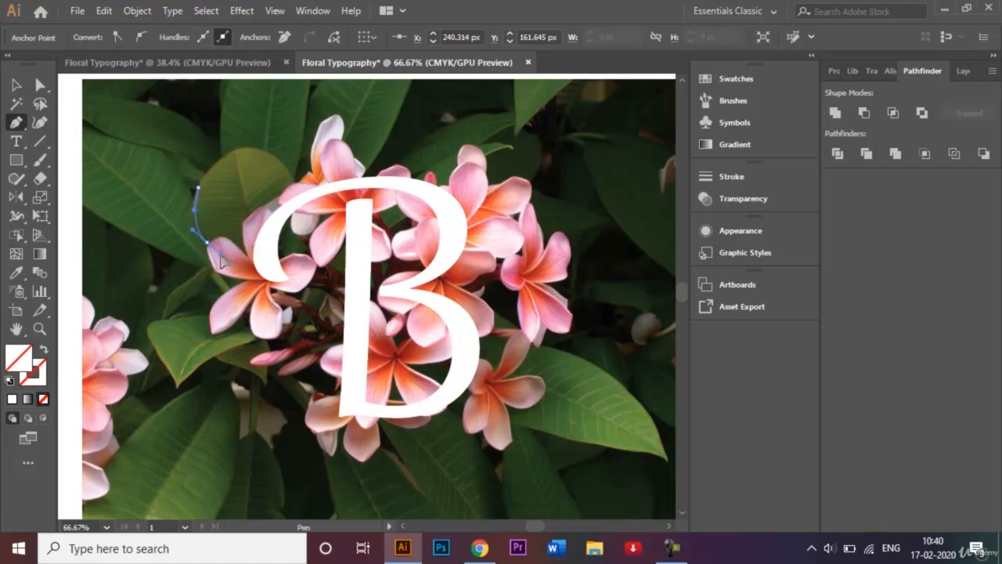
pyautogui.moveTo(225, 265); pyautogui.dragTo(220, 284)
pyautogui.hotkey('ctrl', '+')
pyautogui.hotkey('ctrl', '+')
pyautogui.hotkey('ctrl', '+')
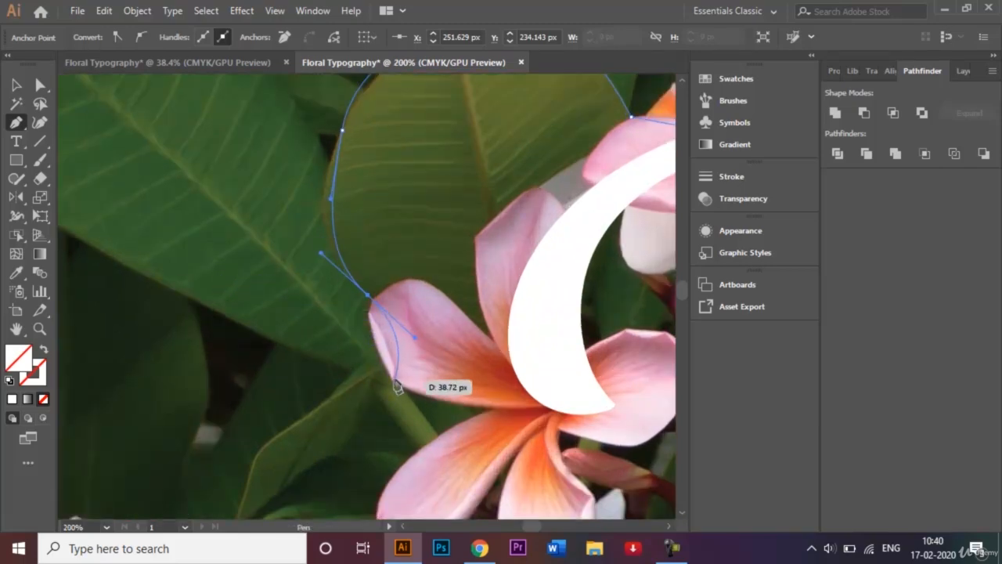
pyautogui.moveTo(393, 381); pyautogui.dragTo(456, 413)
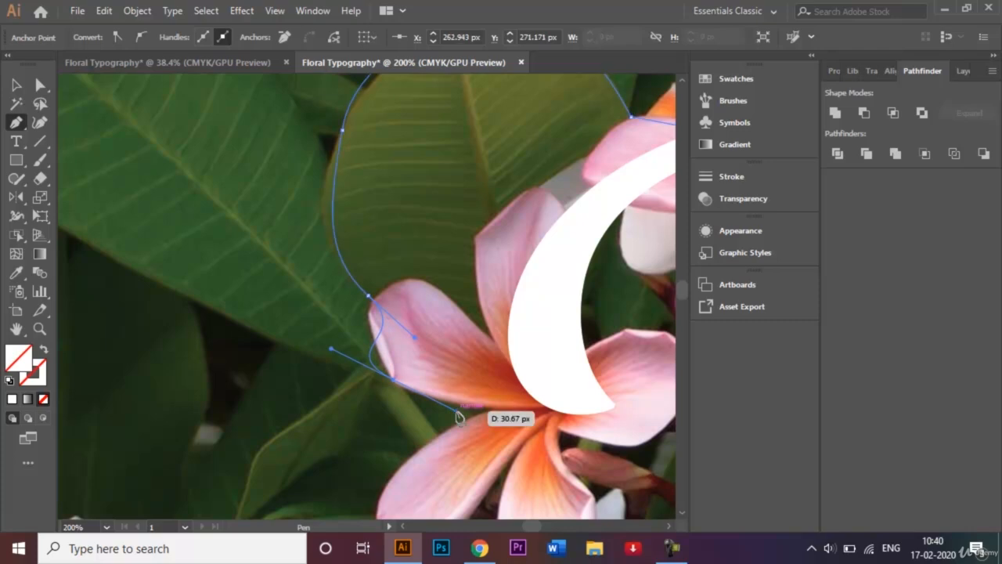
pyautogui.hotkey('ctrl', 'z')
pyautogui.hotkey('ctrl', 'z')
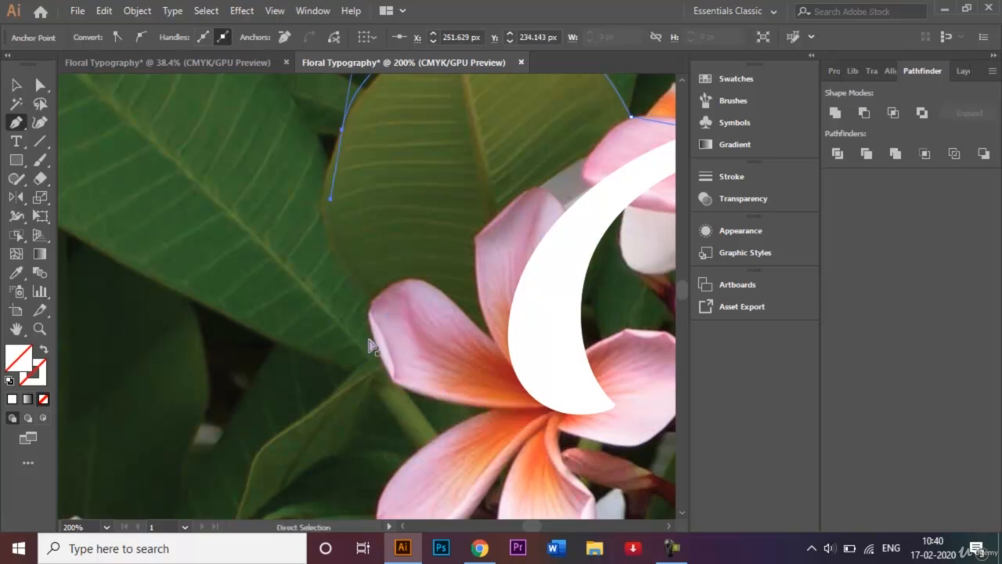
pyautogui.hotkey('ctrl', 'z')
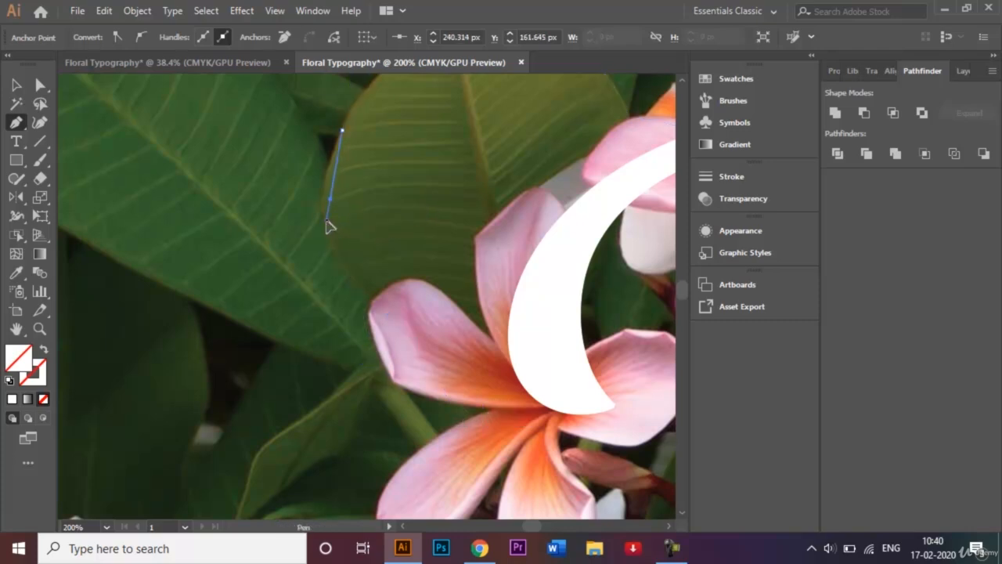
# Continue the path along the leaf's lower edge and around the left flower's upper-left petal, ending with a corner point at the flower's centre.
pyautogui.click(374, 298)
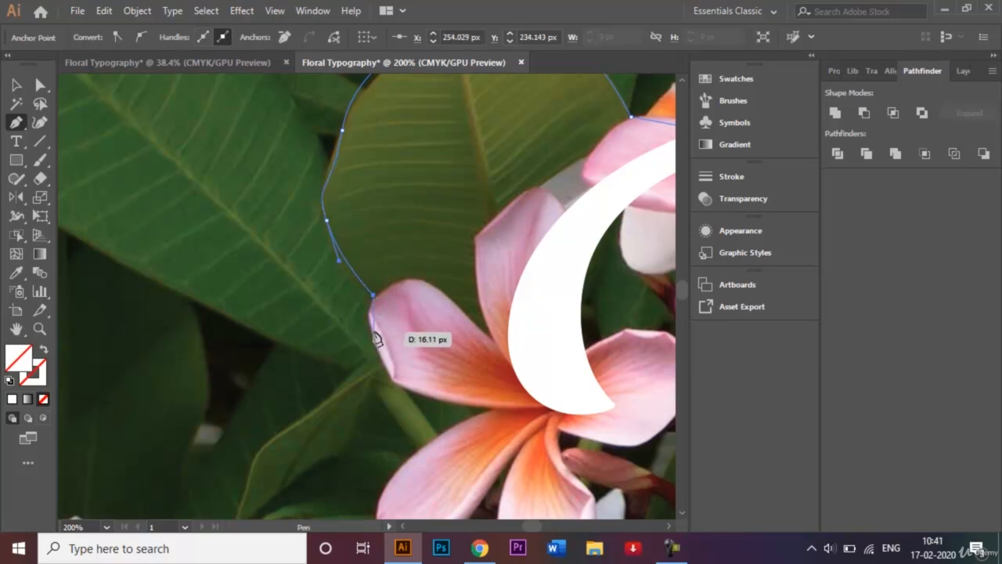
pyautogui.click(374, 336)
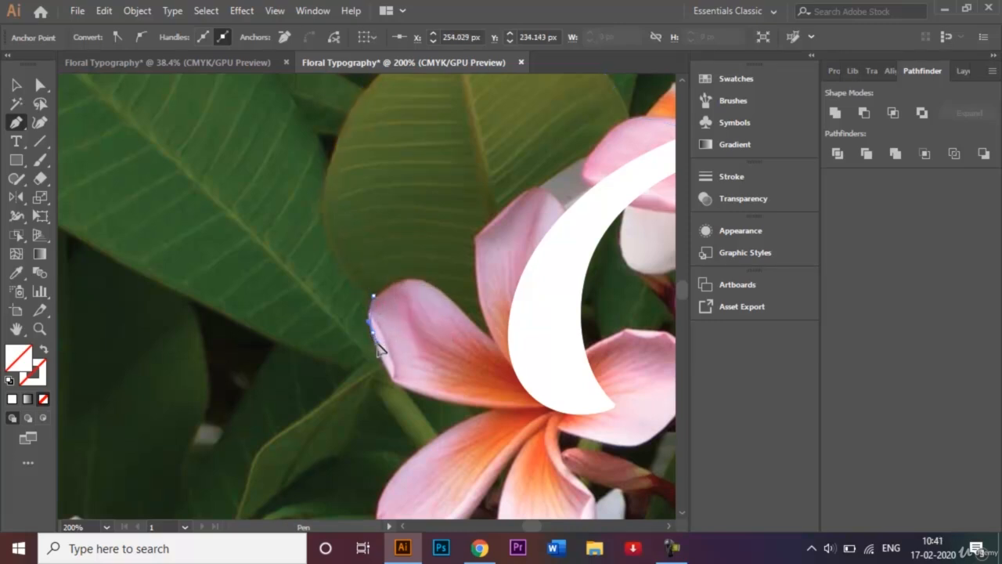
pyautogui.click(390, 383)
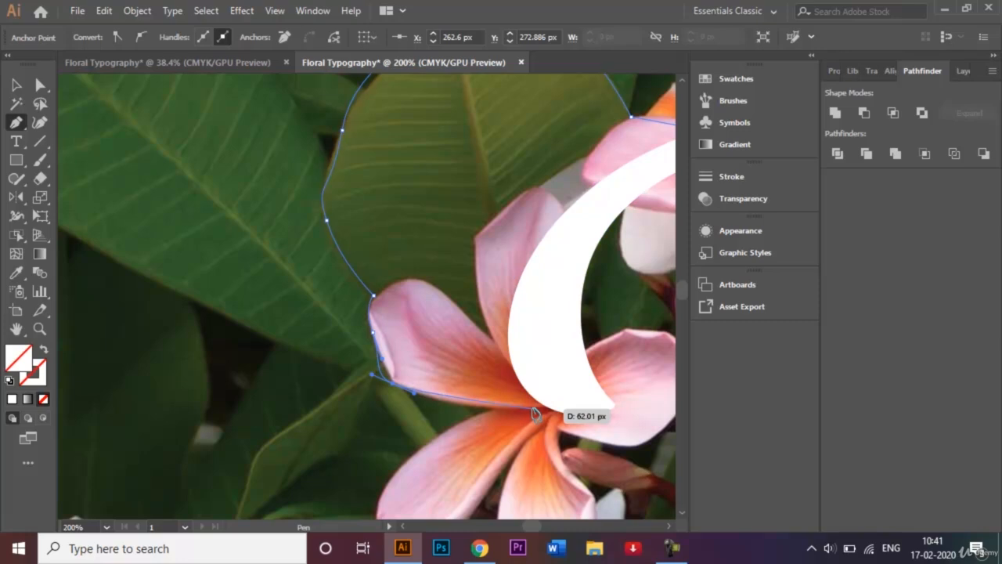
pyautogui.click(535, 410)
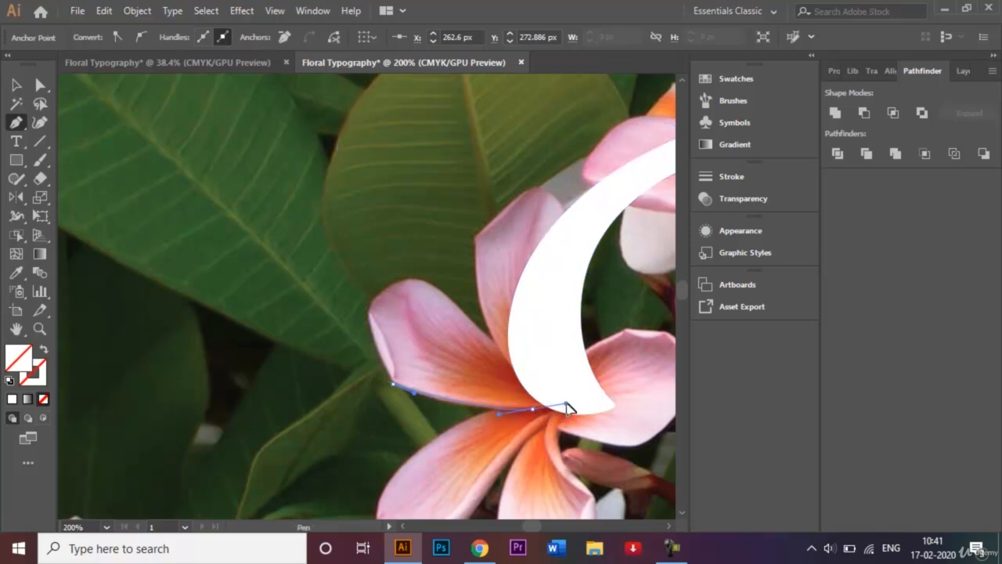
pyautogui.moveTo(566, 404); pyautogui.dragTo(566, 403)
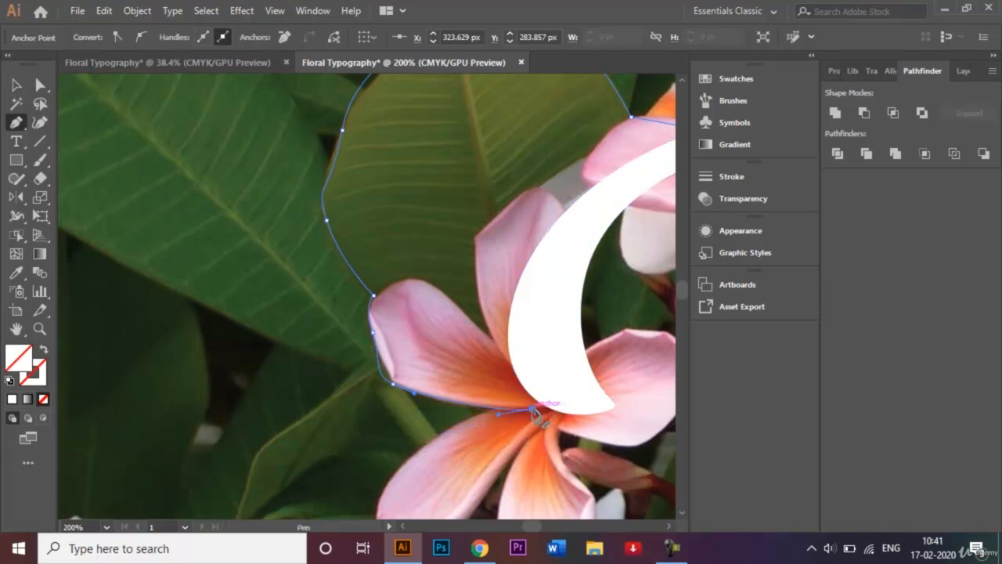
pyautogui.click(533, 409)
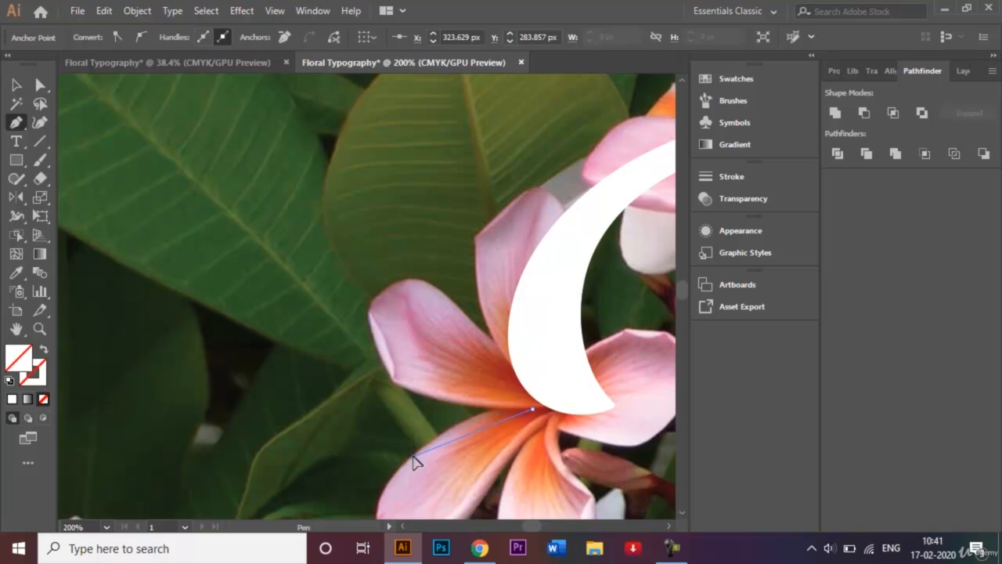
# Trace the left flower's lower-left petal with curved anchor points, returning to the flower's centre.
pyautogui.moveTo(414, 456); pyautogui.dragTo(382, 499)
pyautogui.hotkey('ctrl', '-')
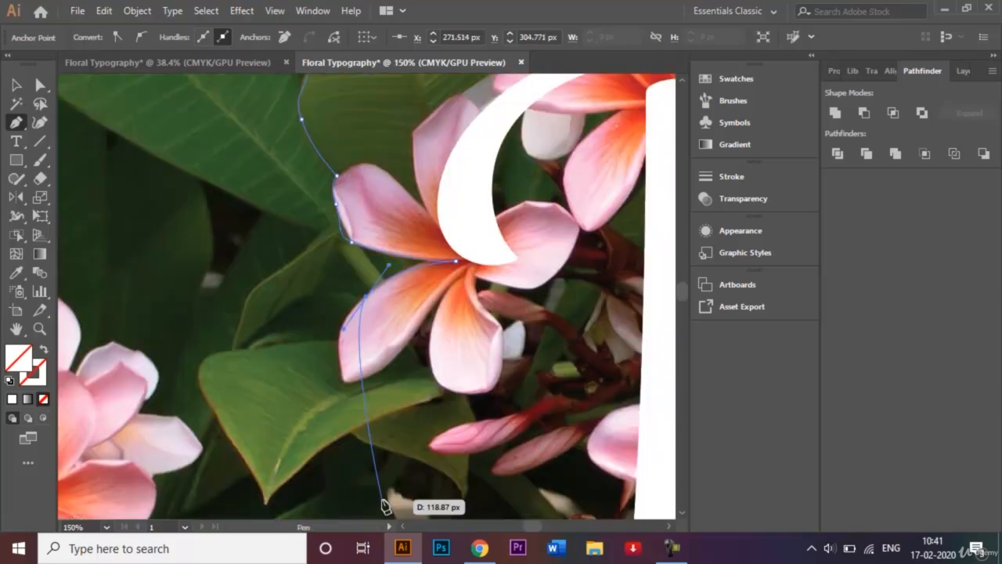
pyautogui.moveTo(344, 389); pyautogui.dragTo(347, 383)
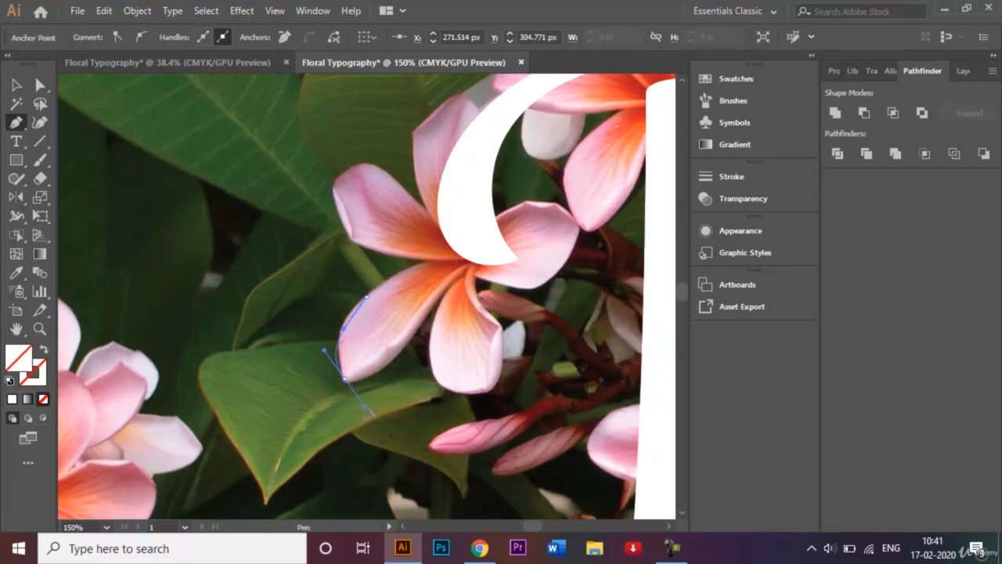
pyautogui.moveTo(361, 407); pyautogui.dragTo(361, 406)
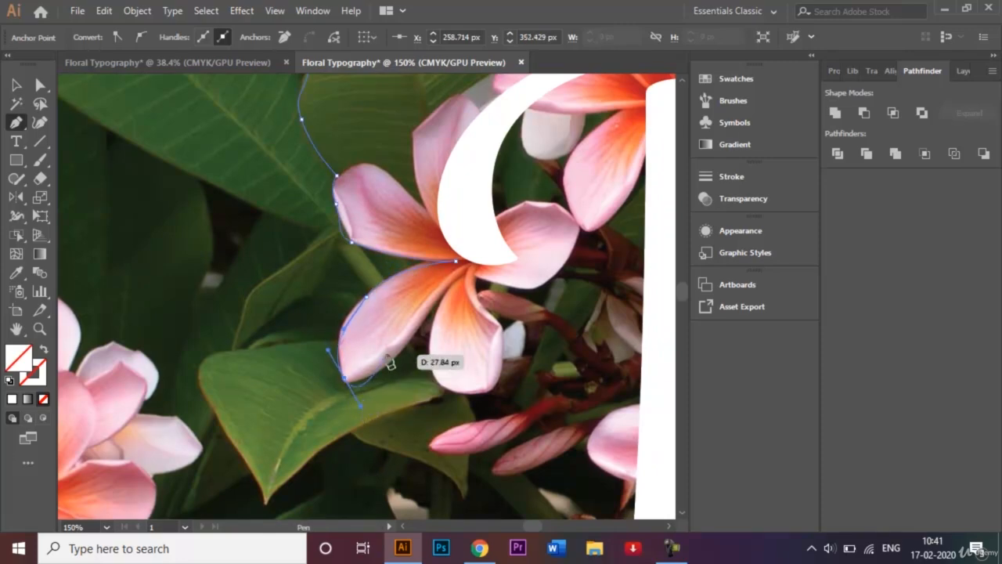
pyautogui.click(460, 272)
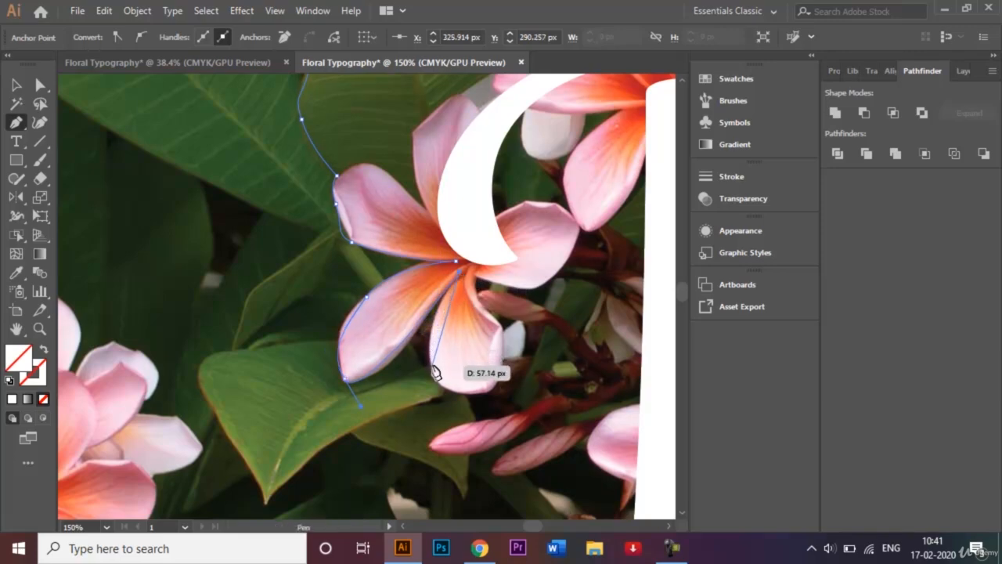
# Trace around the left flower's bottom petal and back up to its centre beneath the tip of the B's swash.
pyautogui.moveTo(432, 364); pyautogui.dragTo(449, 402)
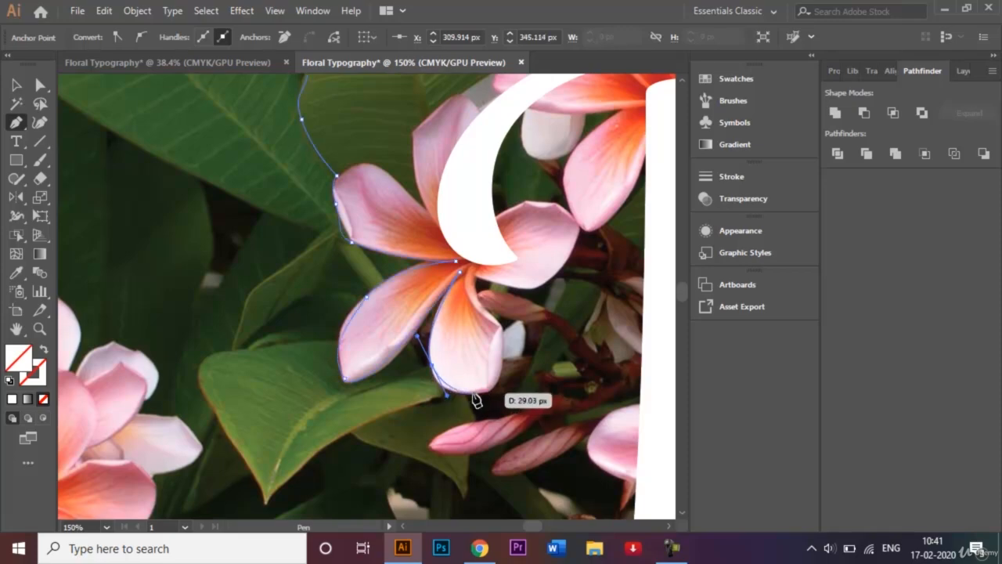
pyautogui.keyDown('ctrl'); pyautogui.click(481, 399); pyautogui.keyUp('ctrl')
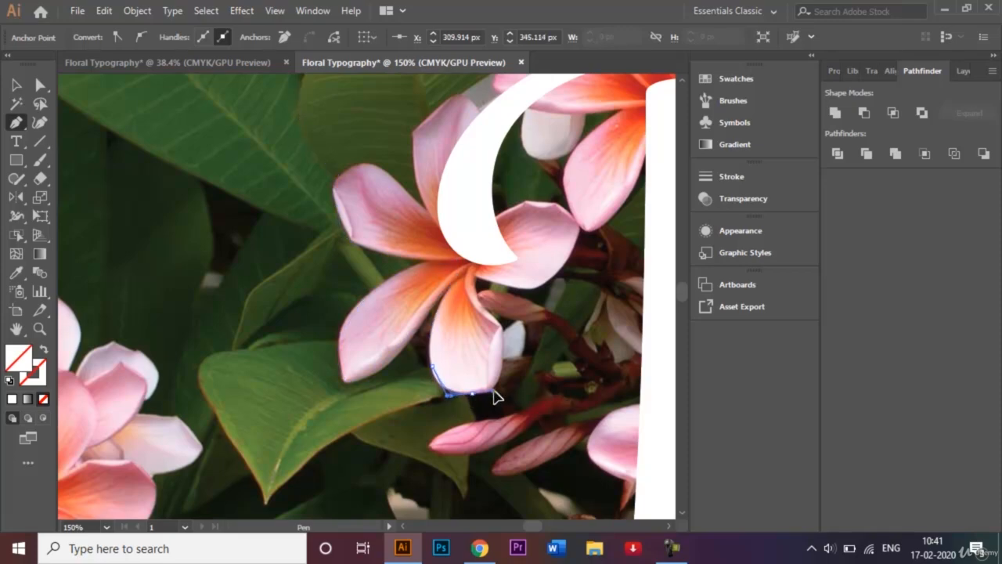
pyautogui.click(493, 390)
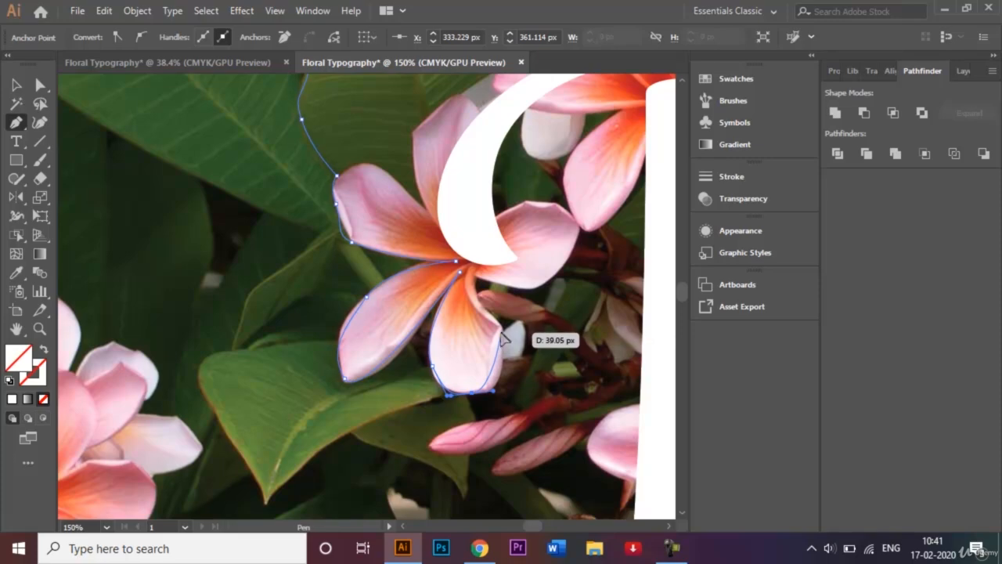
pyautogui.moveTo(502, 327); pyautogui.dragTo(503, 322)
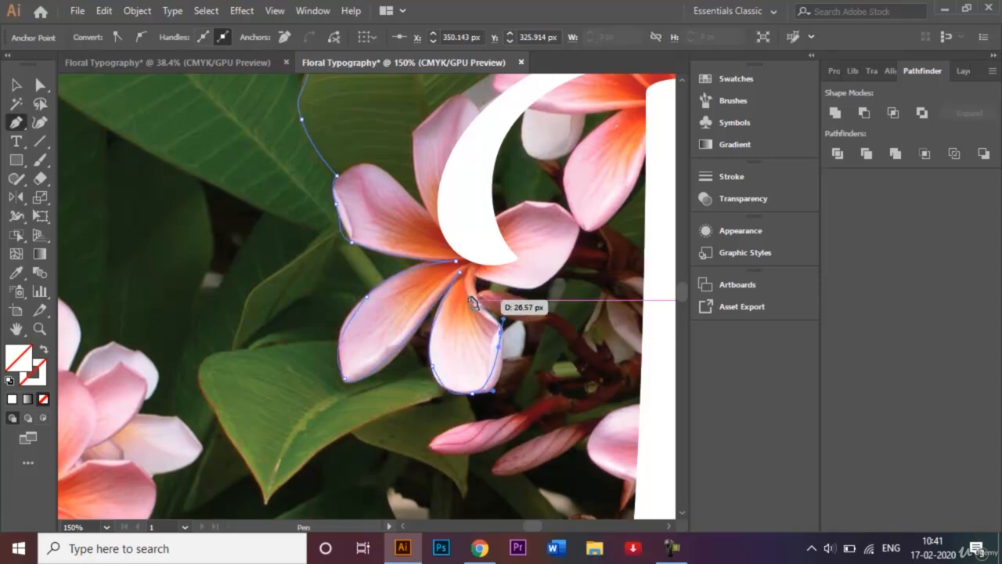
pyautogui.click(471, 298)
pyautogui.click(473, 271)
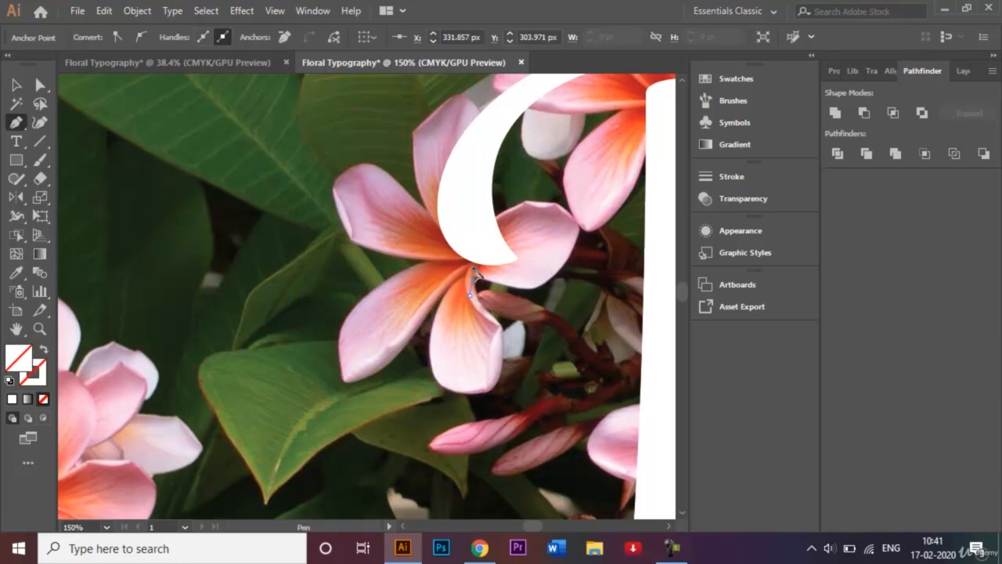
pyautogui.click(479, 264)
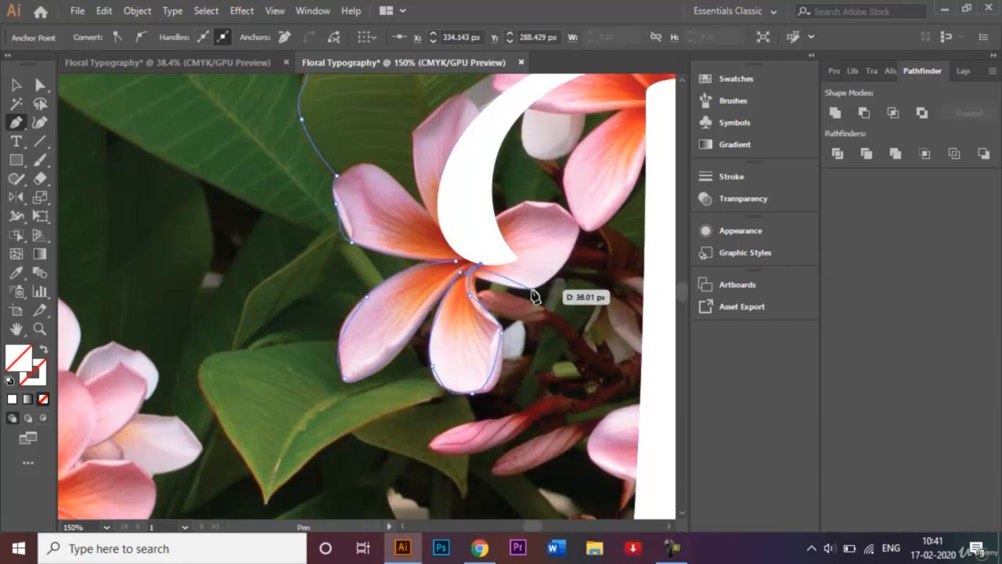
# Trace around the left flower's right petal, ending the segment on the inner edge of the B's swash.
pyautogui.moveTo(529, 289); pyautogui.dragTo(560, 282)
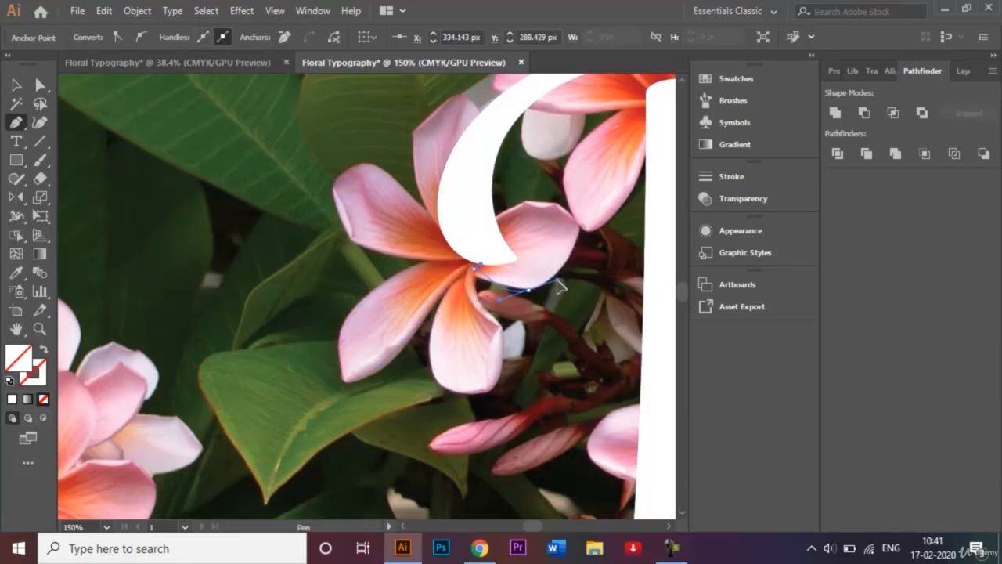
pyautogui.click(581, 222)
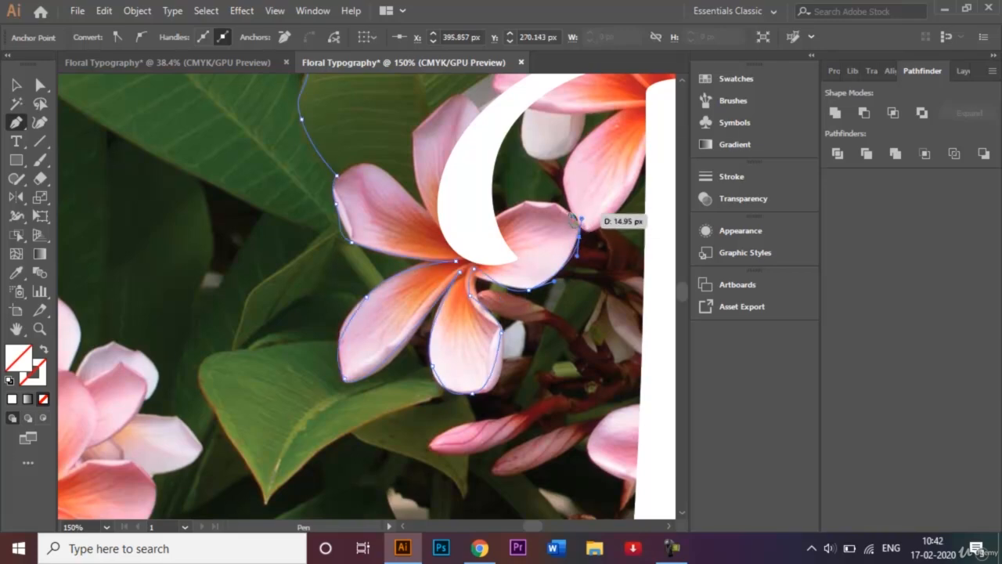
pyautogui.moveTo(547, 208); pyautogui.dragTo(493, 226)
pyautogui.click(518, 208)
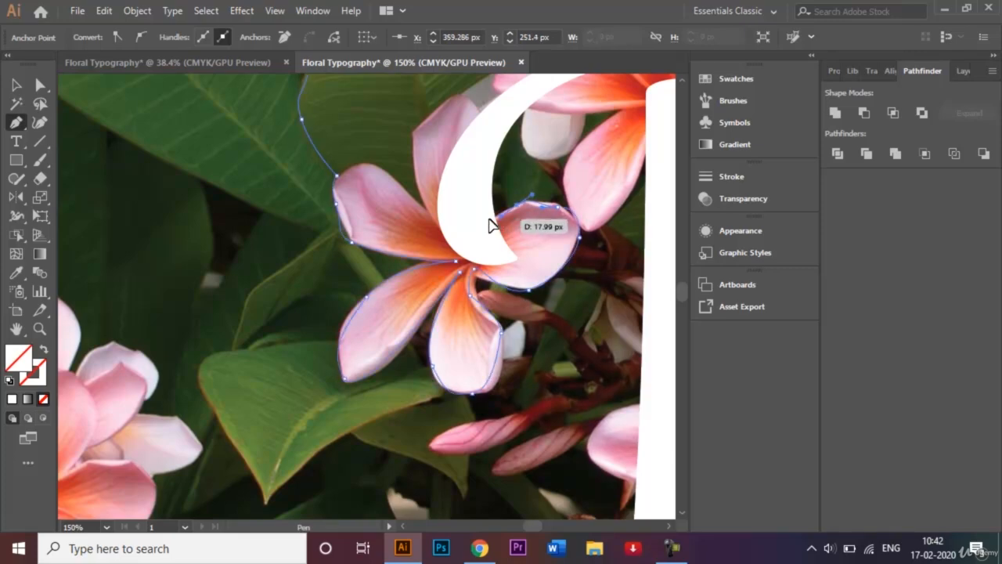
pyautogui.click(489, 219)
# Run the path up along the inside of the B's swash and close it at its starting anchor.
pyautogui.hotkey('ctrl', '-')
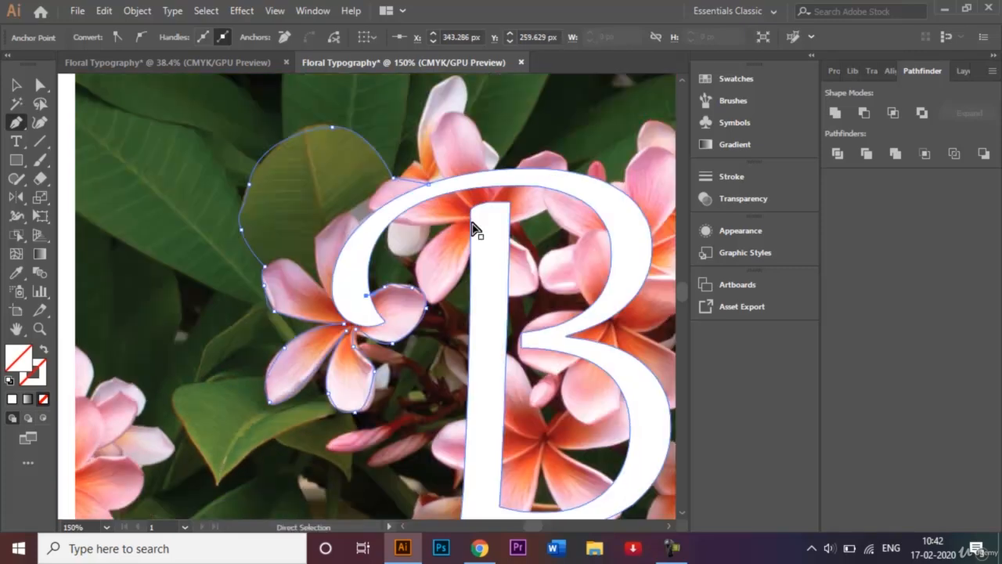
pyautogui.click(341, 276)
pyautogui.click(351, 262)
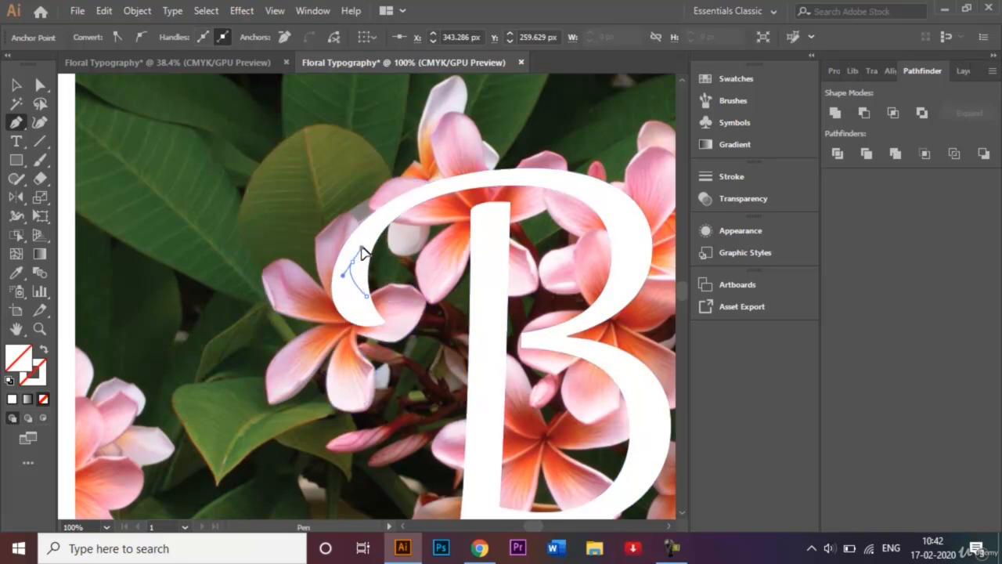
pyautogui.click(362, 245)
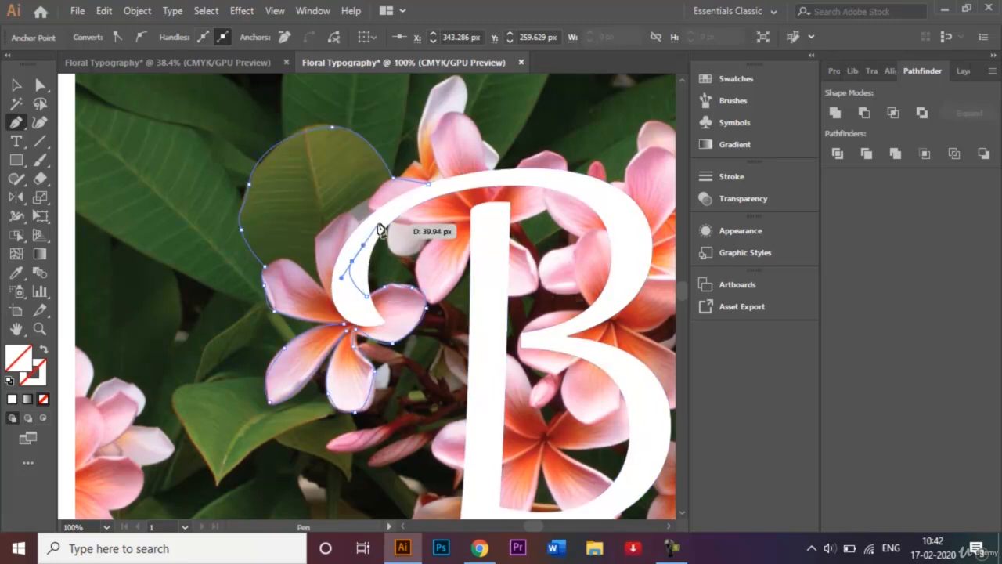
pyautogui.click(428, 185)
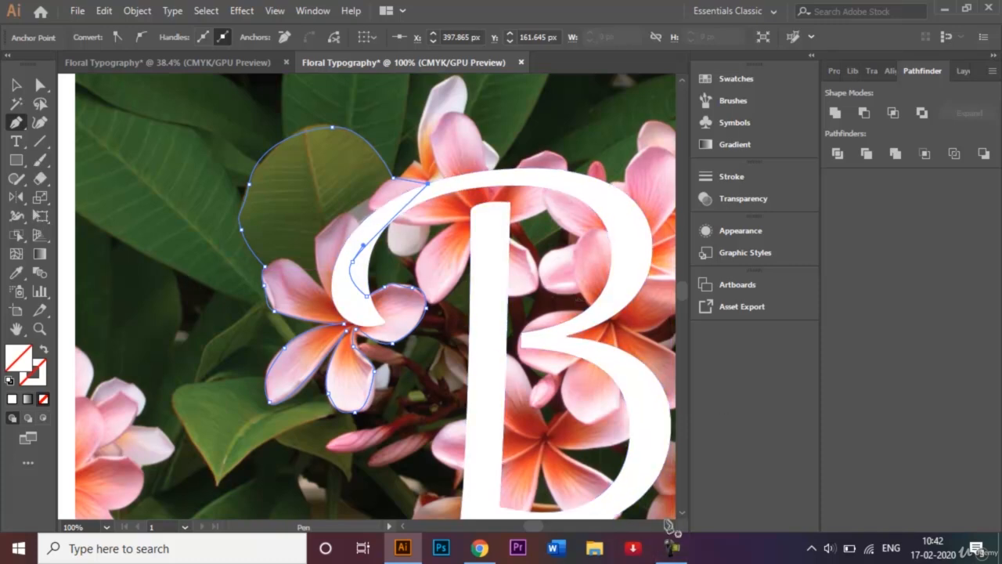
# Start a new Pen path on the B's lower bowl and trace over the lower-right flower's top petal to the leaf's base.
pyautogui.hotkey('ctrl', '-')
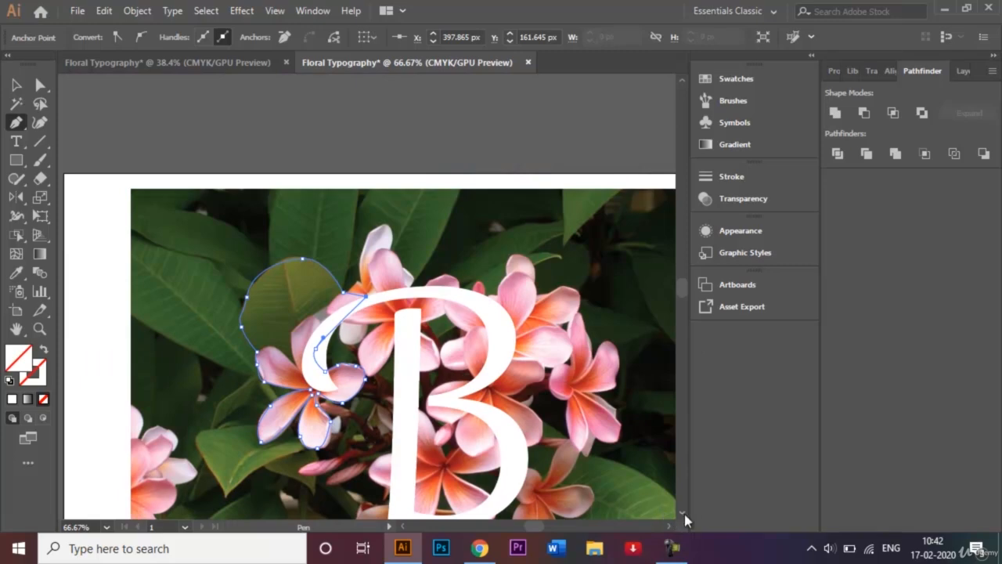
pyautogui.scroll(-3, 682, 509)
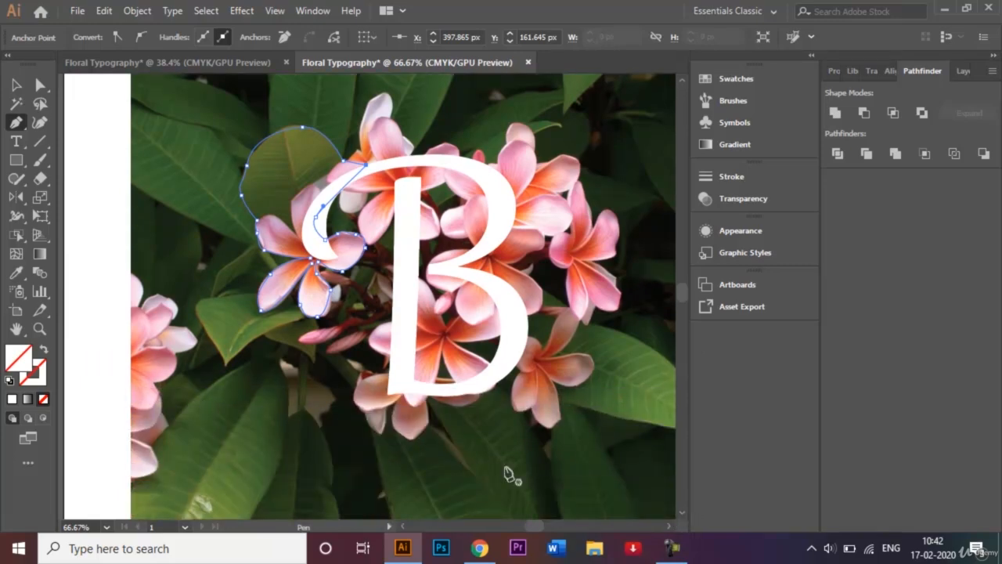
pyautogui.click(526, 315)
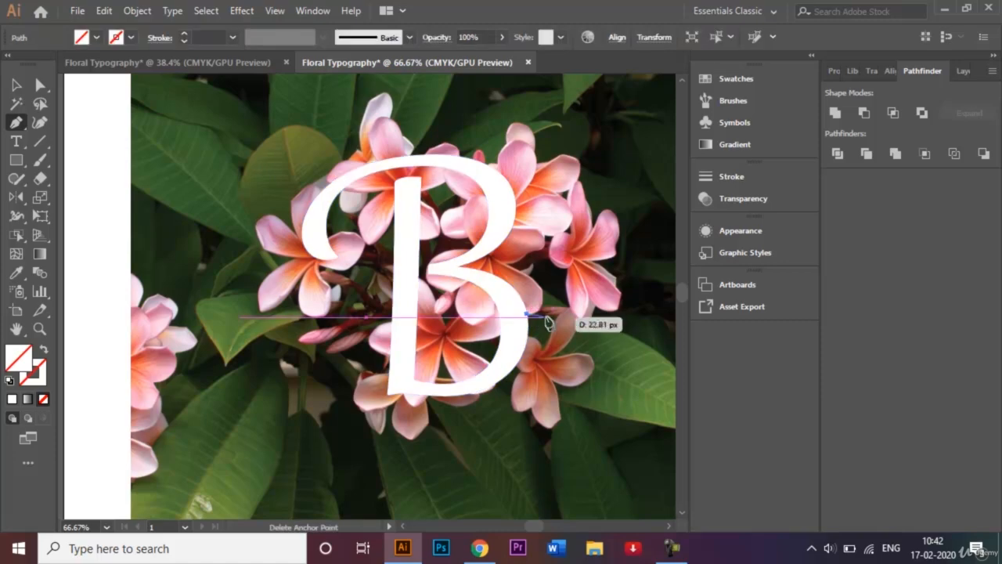
pyautogui.click(557, 316)
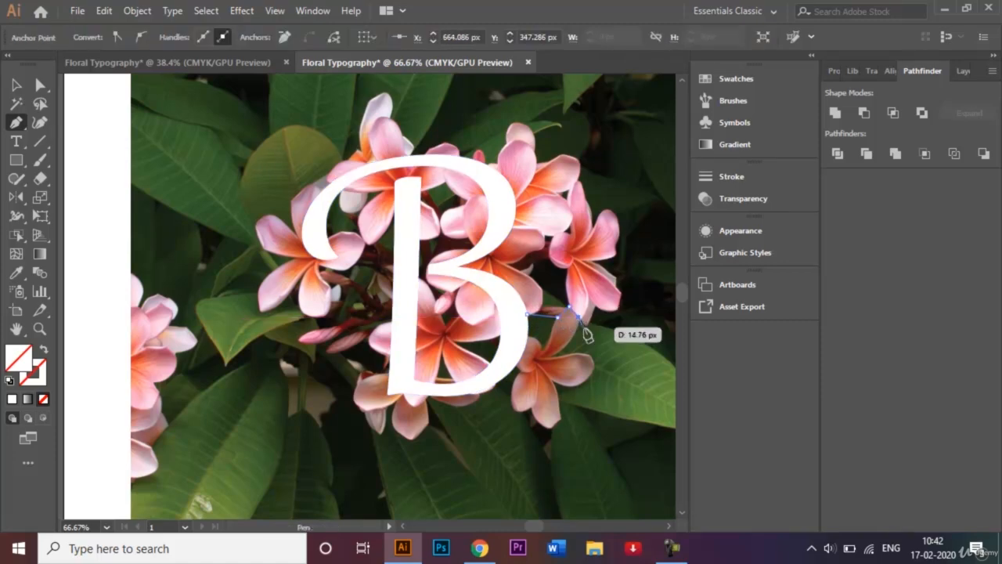
pyautogui.click(578, 317)
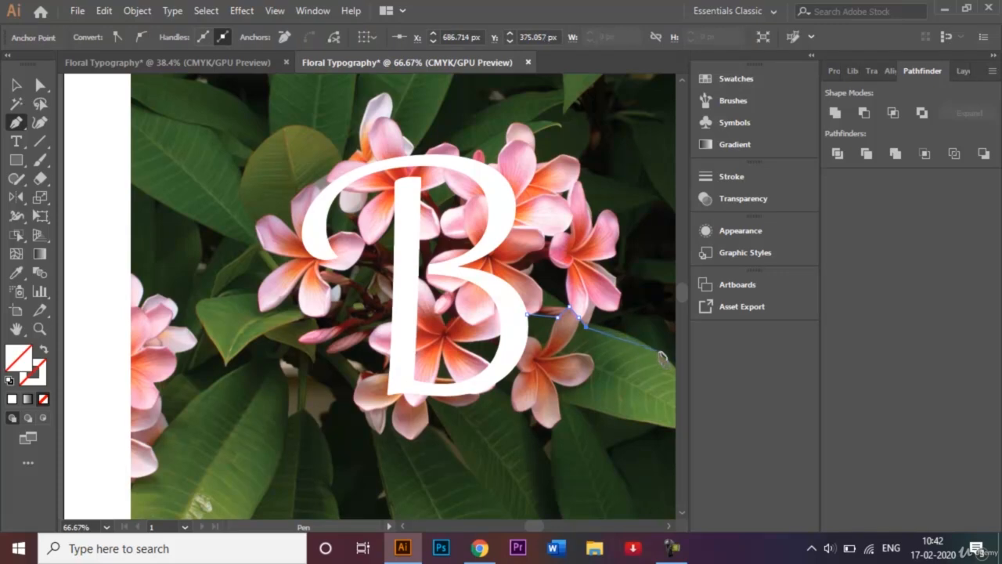
# Trace the right leaf with curved anchors along its upper edge to the tip and back along its lower edge to the flower.
pyautogui.moveTo(664, 360); pyautogui.dragTo(470, 390)
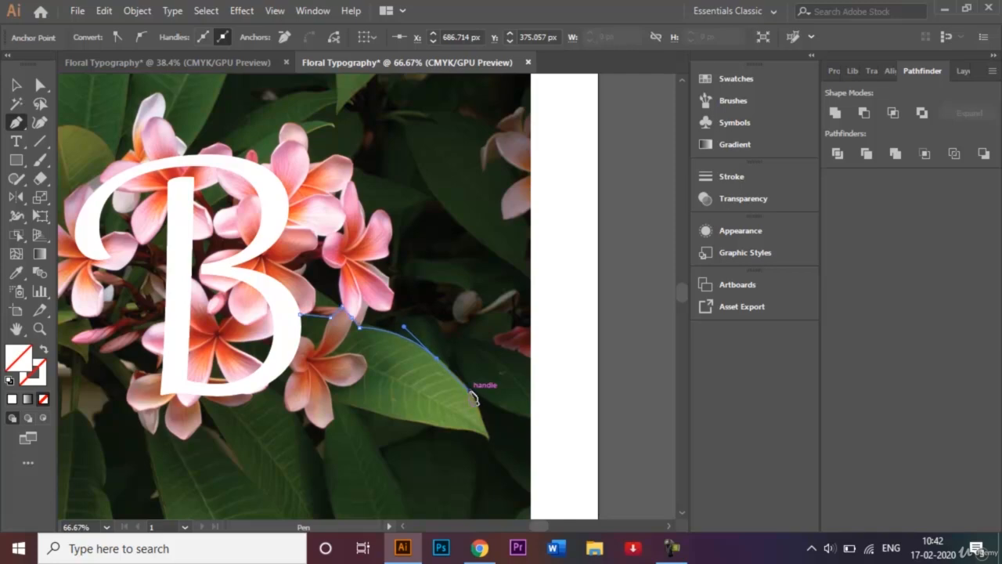
pyautogui.click(487, 437)
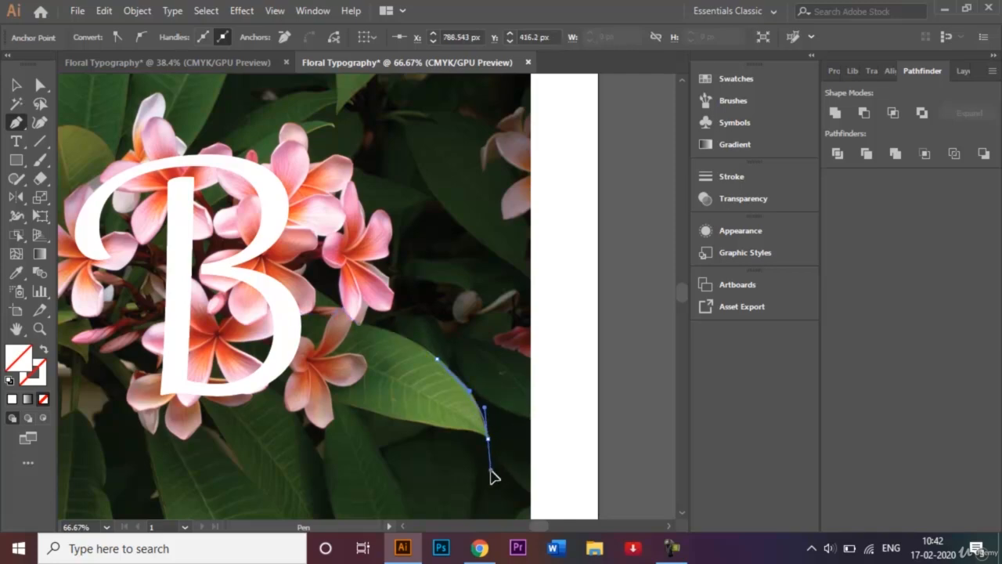
pyautogui.moveTo(488, 469); pyautogui.dragTo(489, 467)
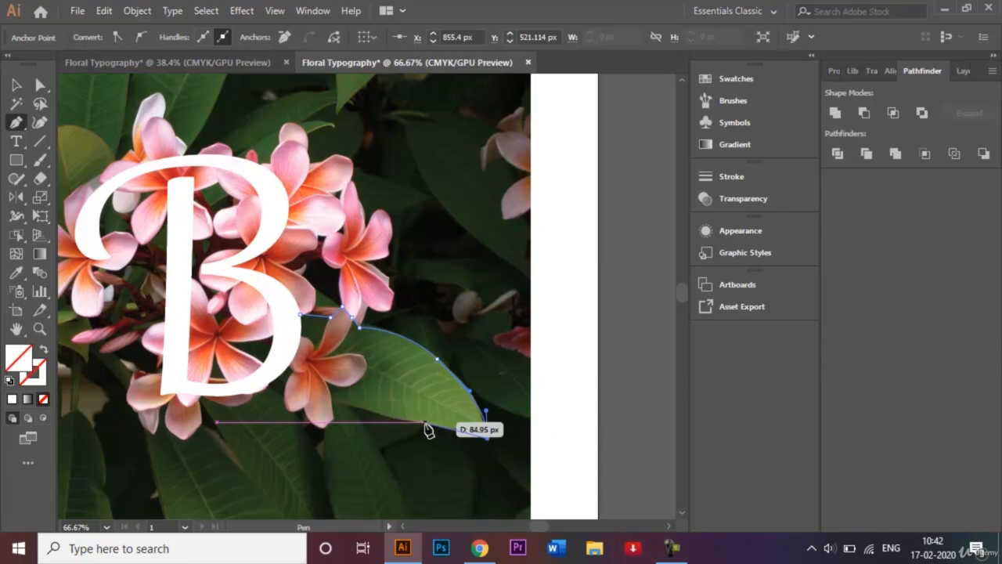
pyautogui.moveTo(425, 422); pyautogui.dragTo(394, 420)
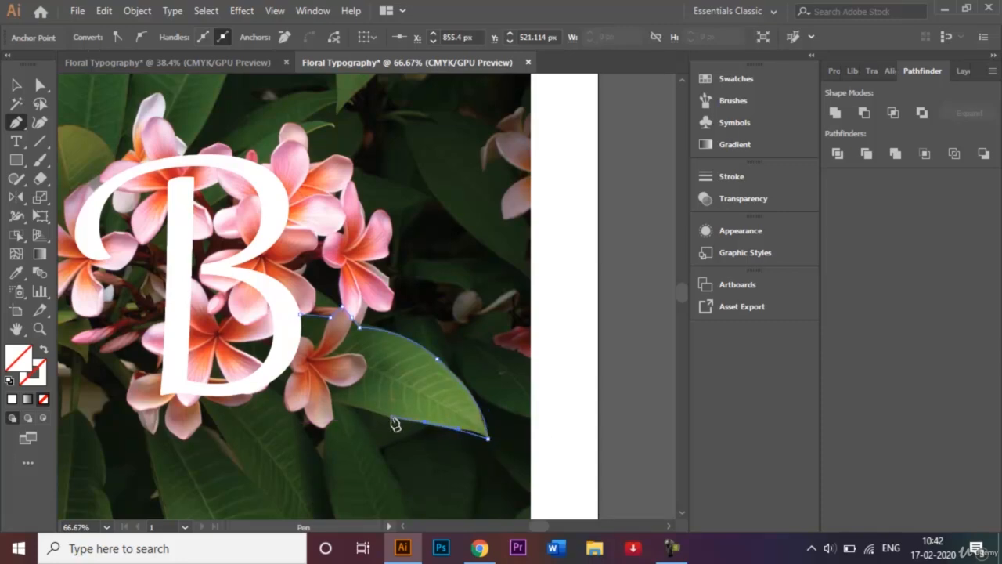
pyautogui.click(330, 401)
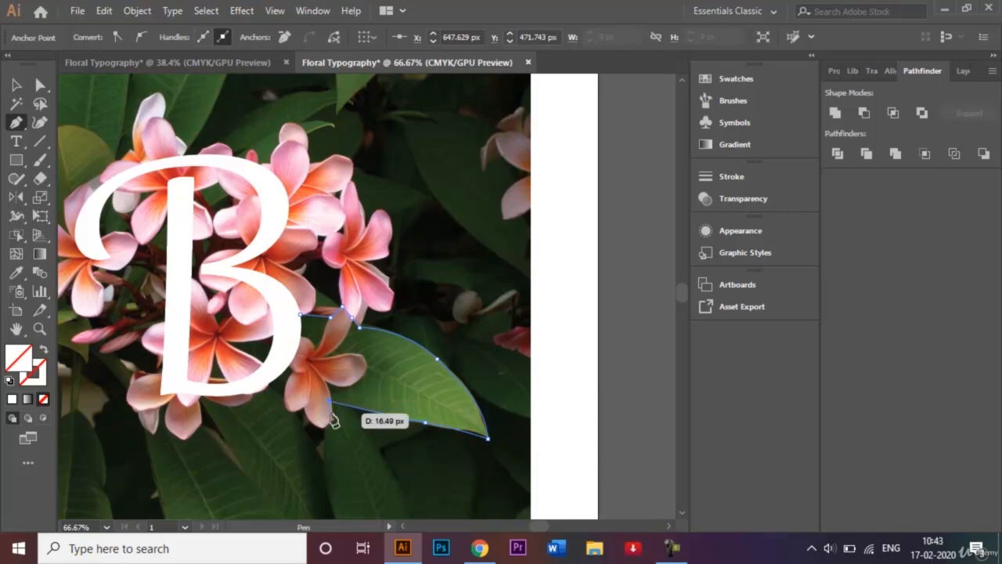
# Trace around the tip of the lower-right flower's bottom petal and into the neighbouring petal's lower edge.
pyautogui.click(331, 416)
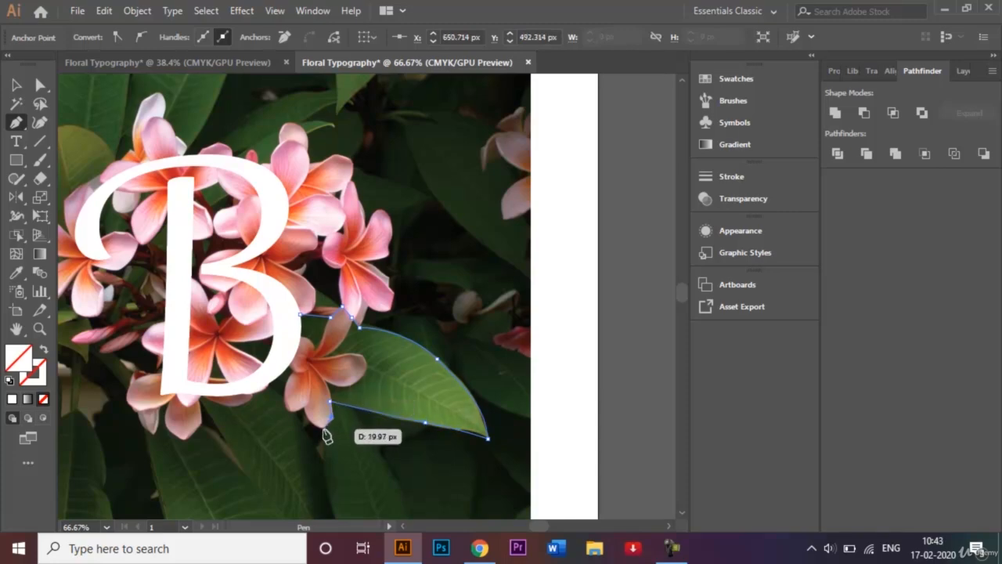
pyautogui.click(322, 428)
pyautogui.moveTo(310, 422); pyautogui.dragTo(310, 423)
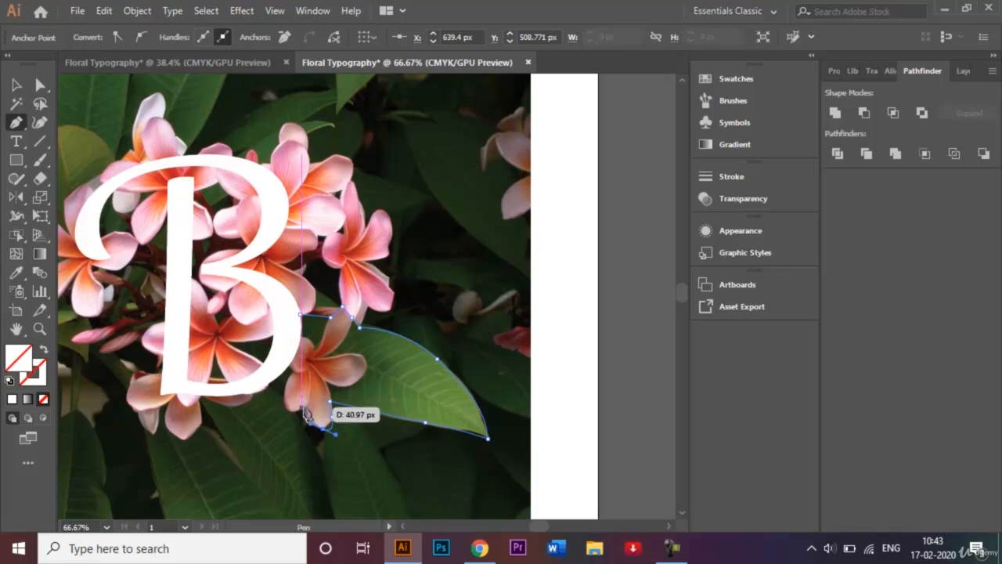
pyautogui.click(302, 408)
pyautogui.click(293, 413)
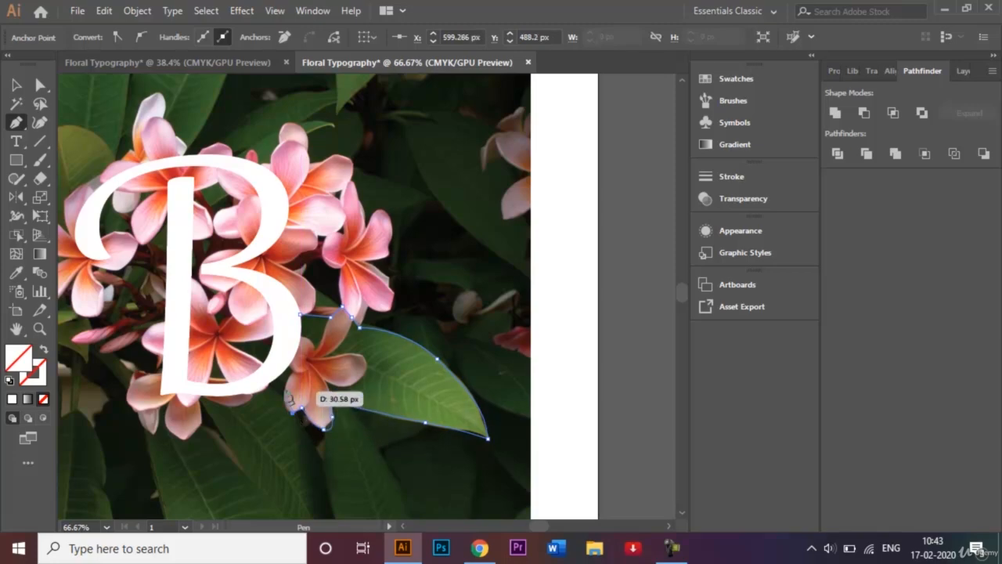
# Run the path up the flower's left side onto the B's lower bowl and close it at its starting anchor.
pyautogui.moveTo(285, 385); pyautogui.dragTo(285, 366)
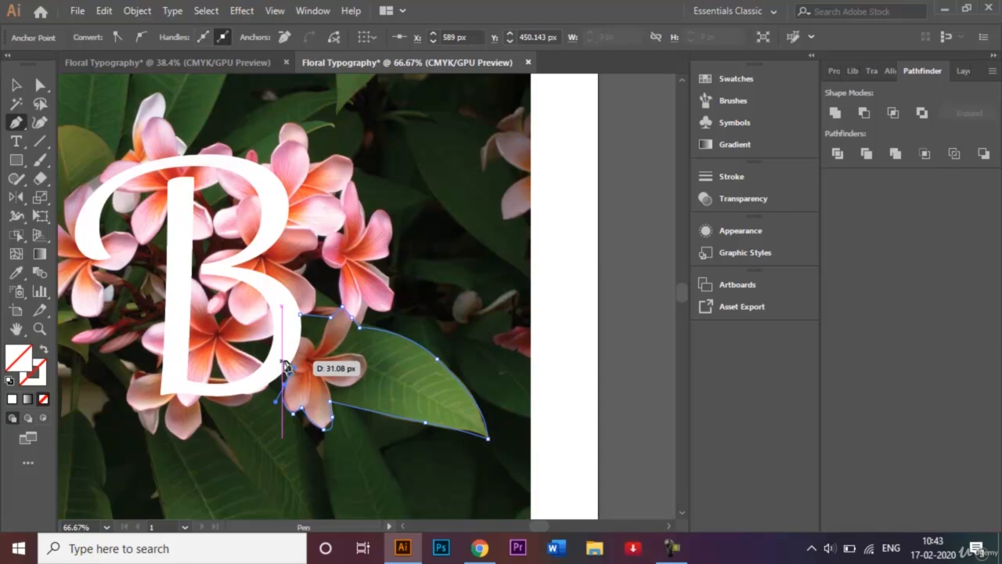
pyautogui.click(282, 361)
pyautogui.click(287, 316)
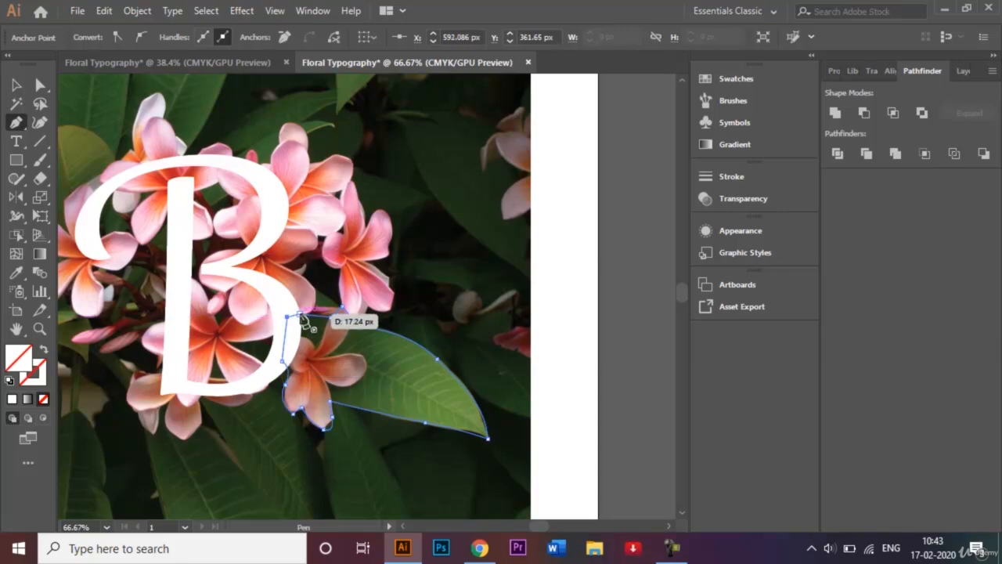
pyautogui.click(302, 316)
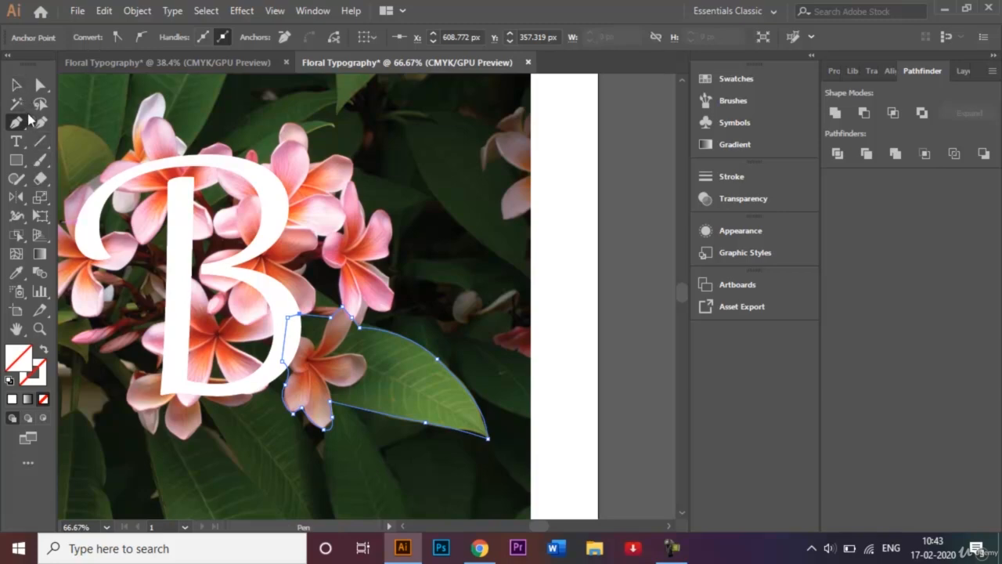
# Fill the traced right flower-and-leaf shape with white and collapse the floating colour panel.
pyautogui.click(401, 527)
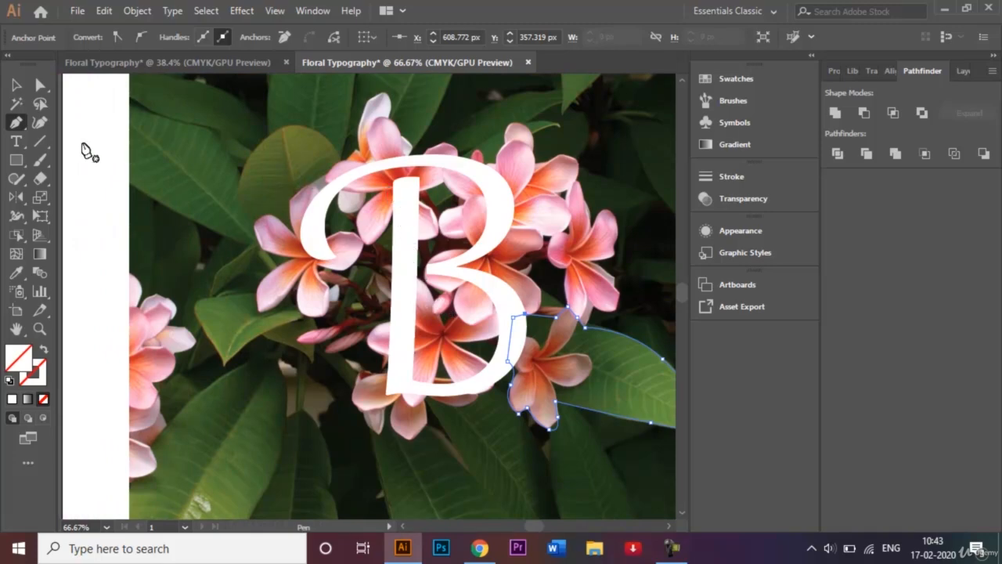
pyautogui.click(12, 400)
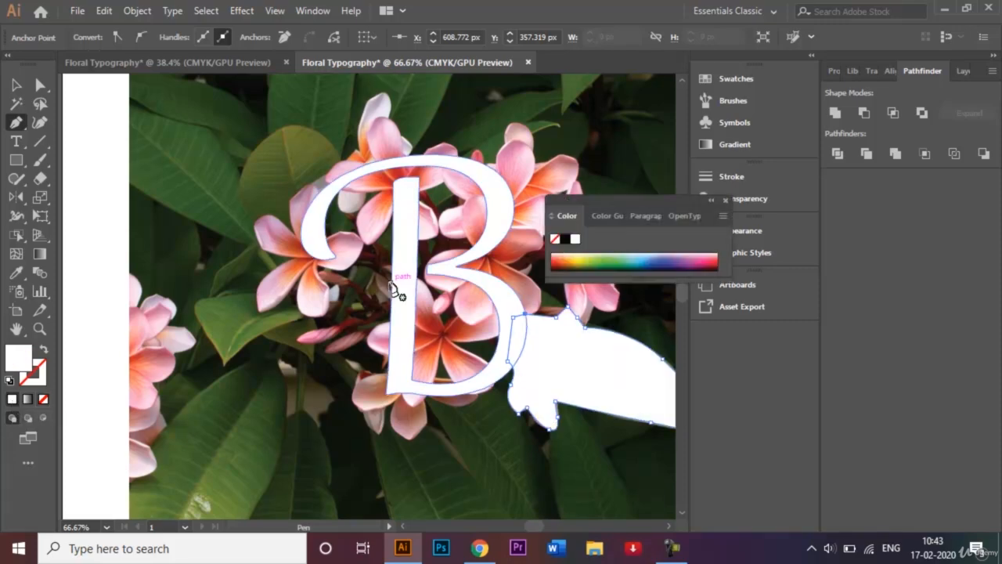
pyautogui.click(714, 203)
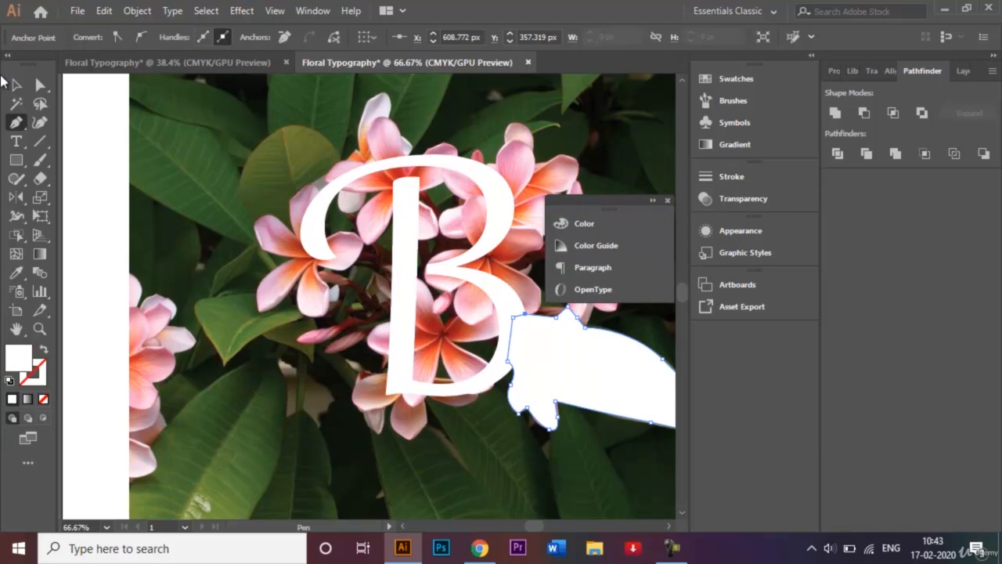
# Fill the traced left flower-and-leaf shape with white, return to the Pen tool and close the floating colour panel.
pyautogui.click(15, 84)
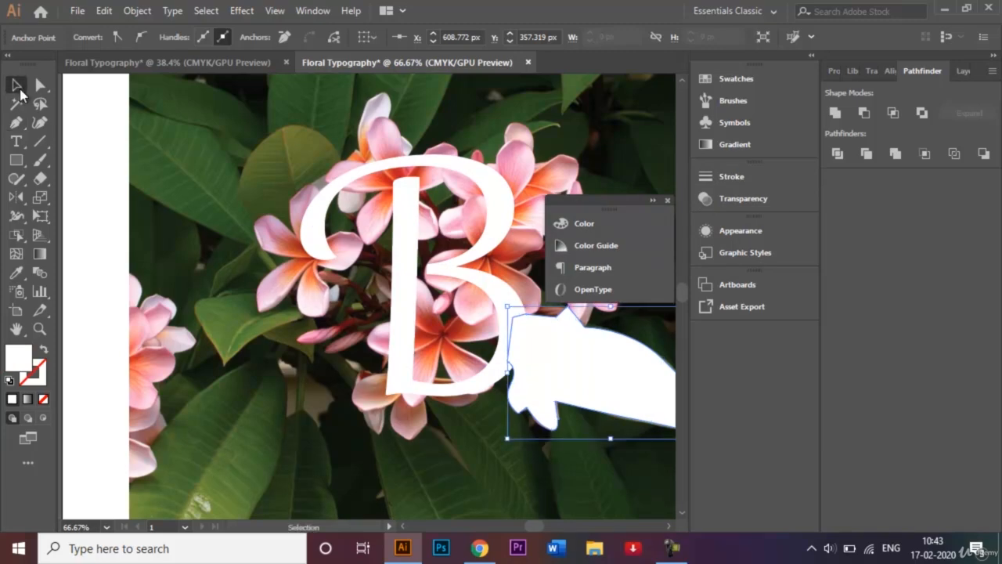
pyautogui.click(266, 152)
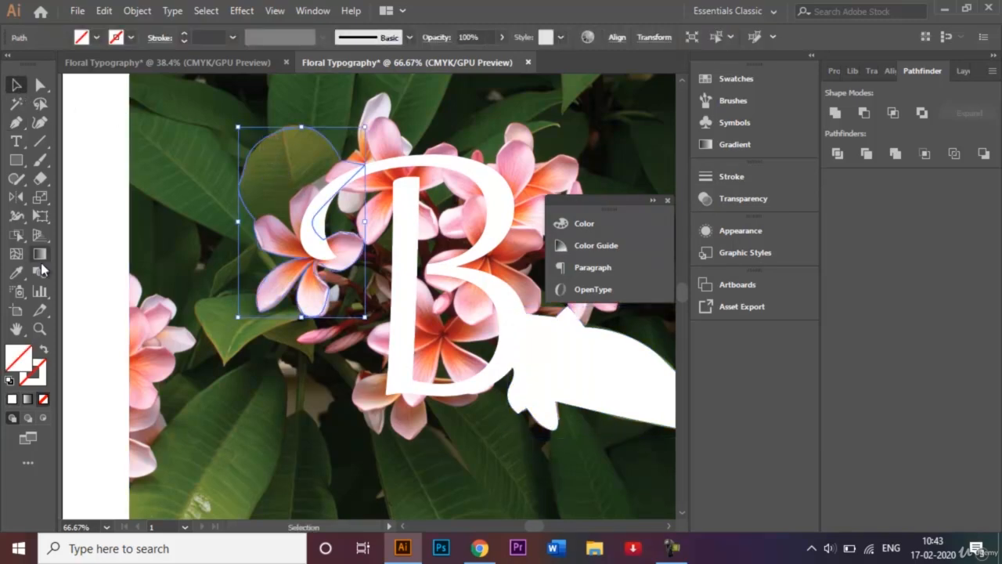
pyautogui.click(11, 400)
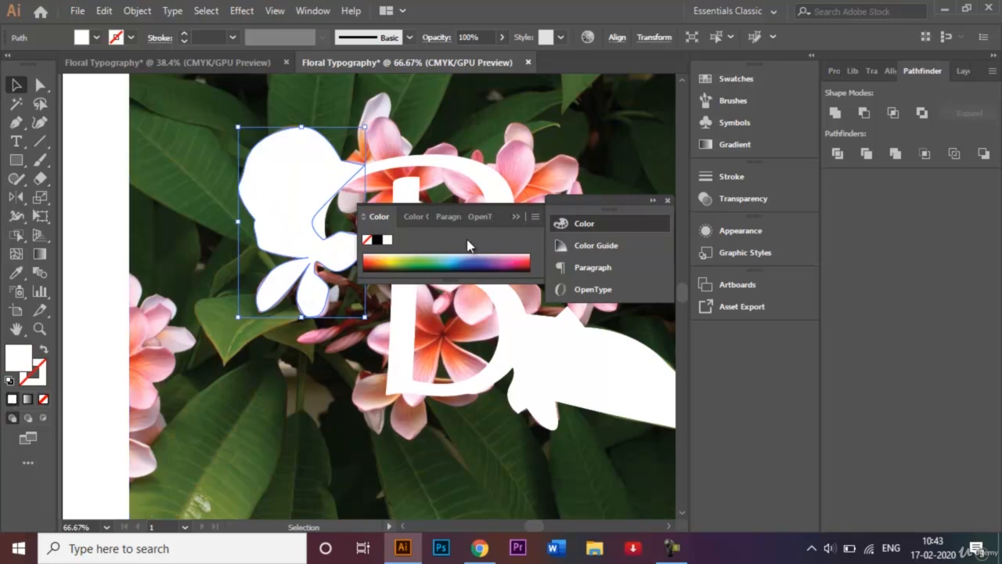
pyautogui.click(516, 216)
pyautogui.click(653, 201)
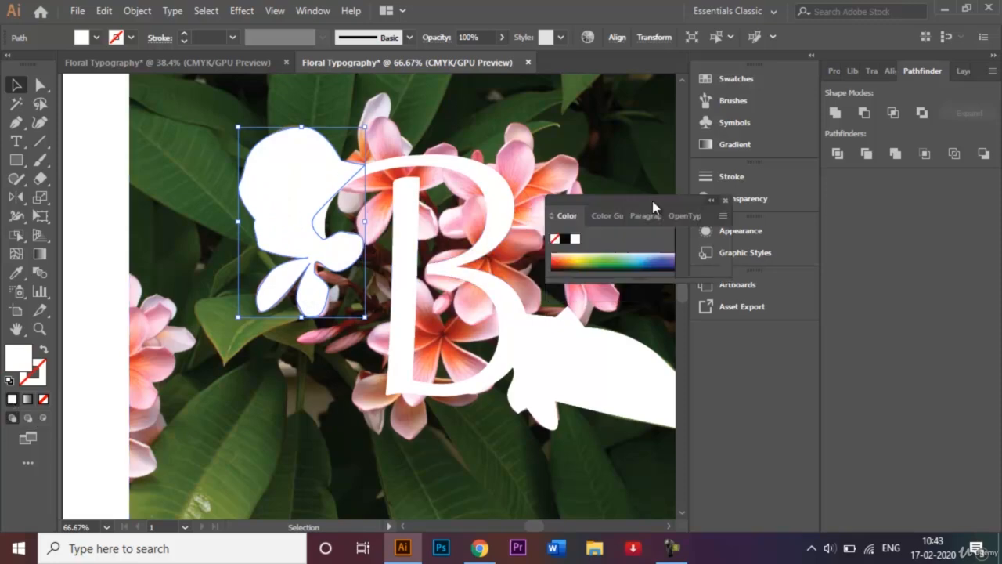
pyautogui.click(15, 122)
pyautogui.click(714, 200)
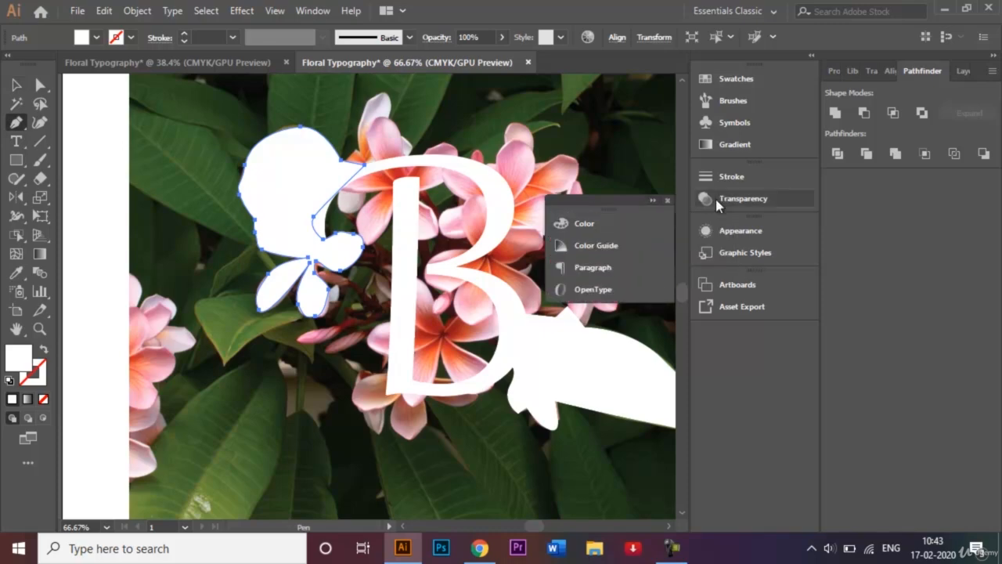
pyautogui.click(669, 200)
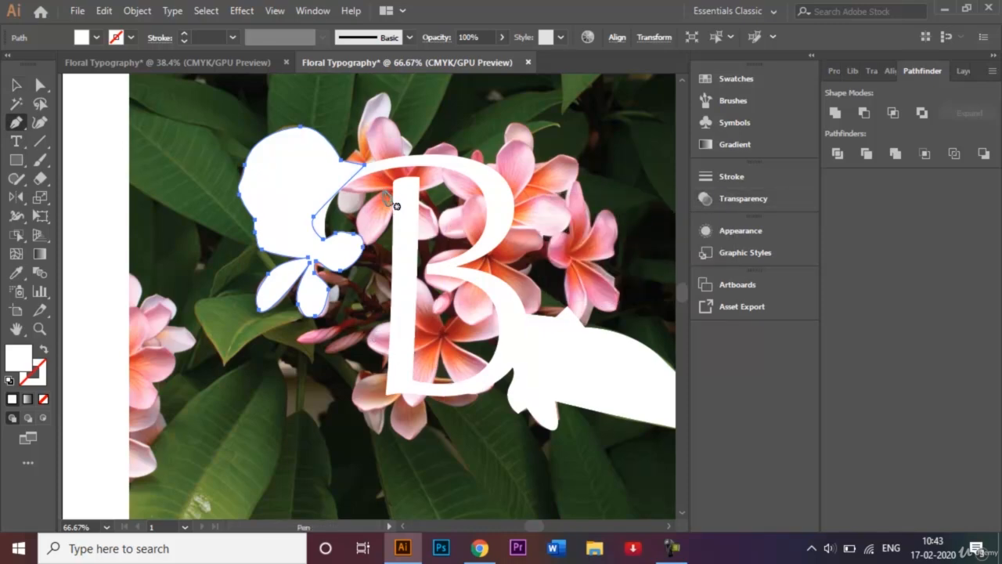
# Trace the lower, right and top petals of the flower overlapping the top of the B's stem, returning to its centre.
pyautogui.moveTo(383, 190); pyautogui.dragTo(361, 239)
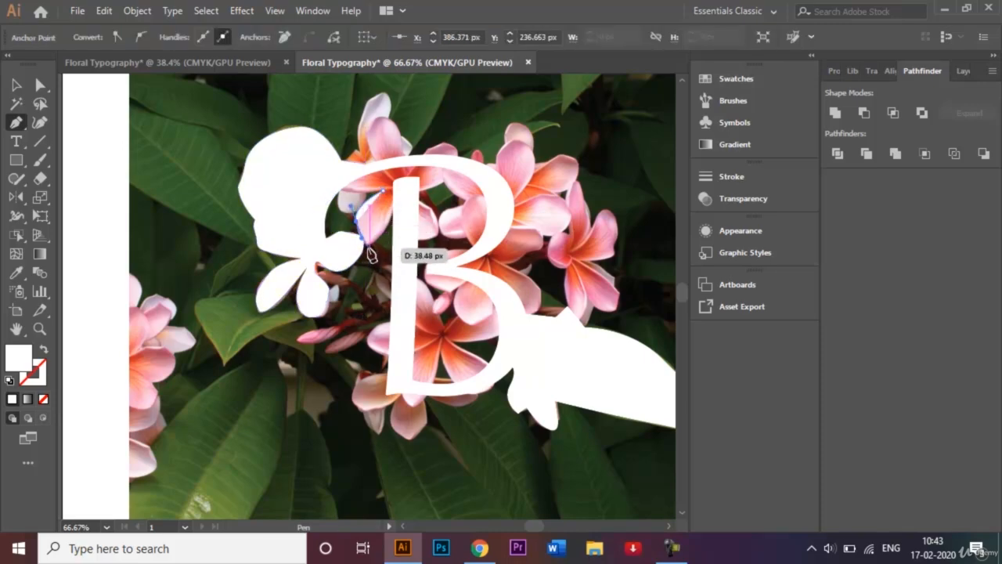
pyautogui.click(368, 247)
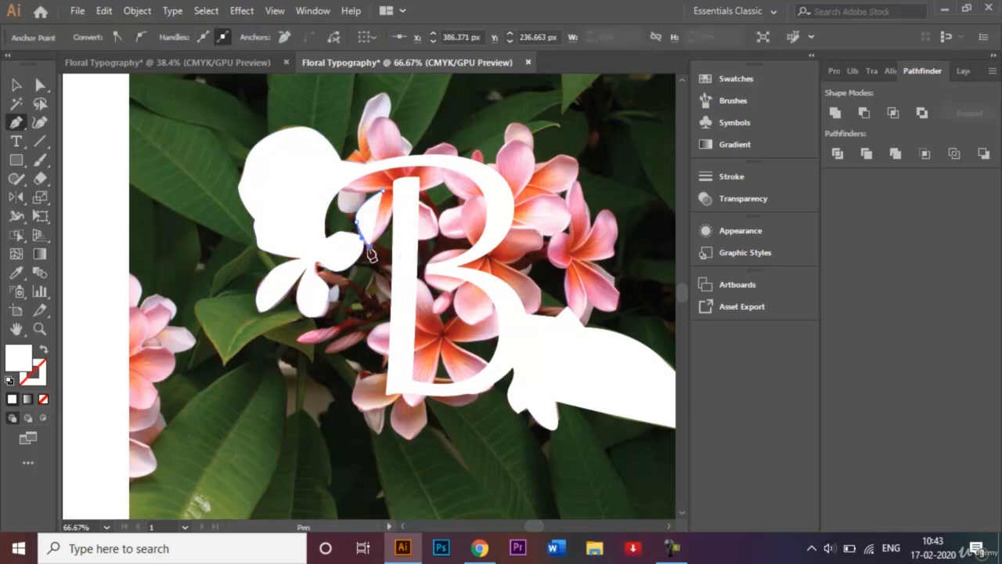
pyautogui.click(396, 205)
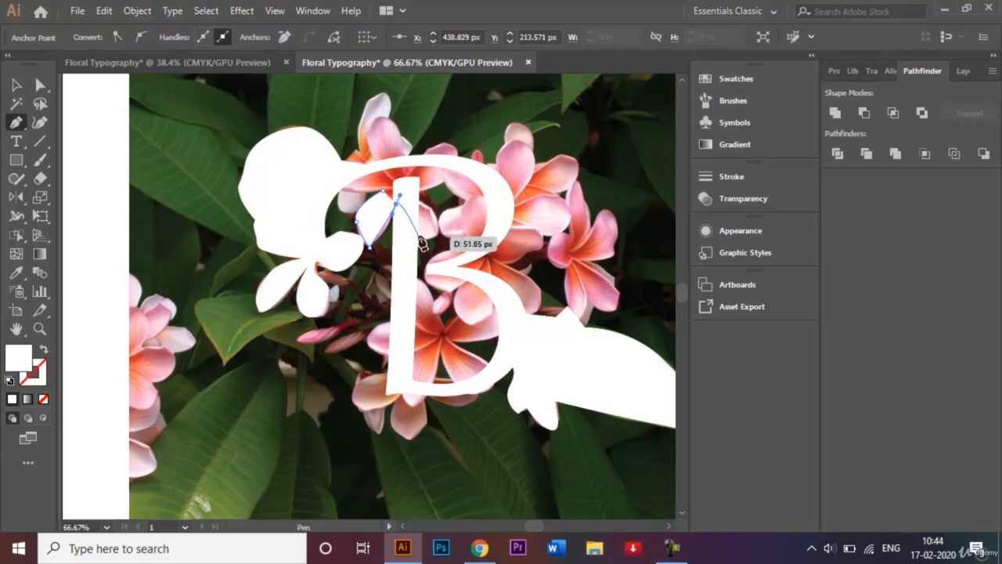
pyautogui.moveTo(401, 233); pyautogui.dragTo(382, 188)
pyautogui.click(370, 148)
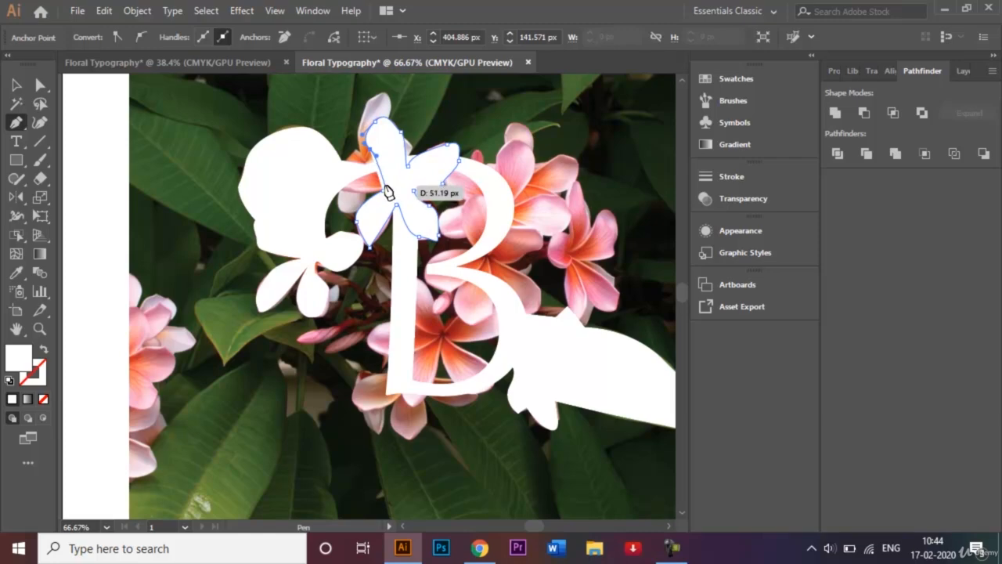
pyautogui.click(385, 184)
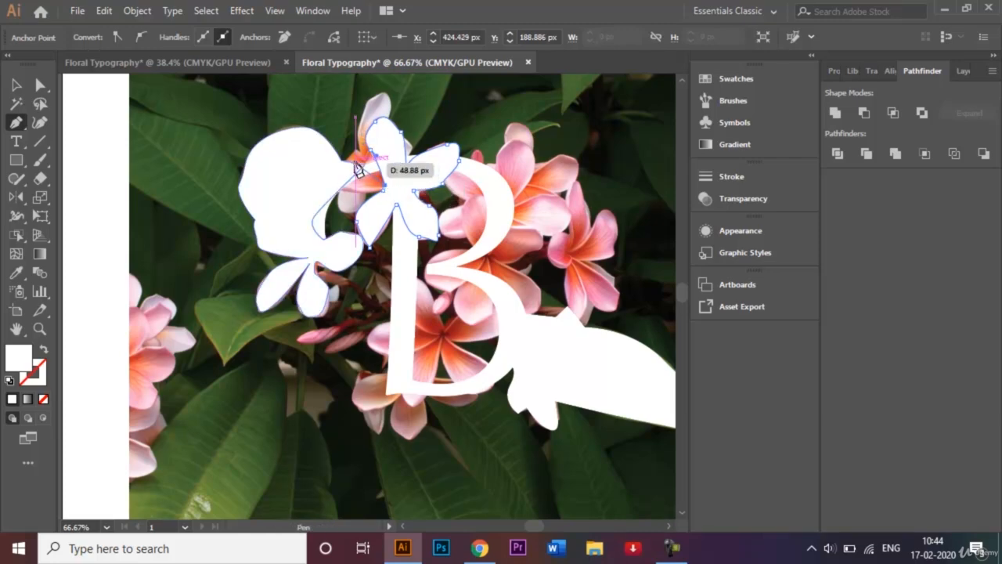
# Trace the upper flower's left petal across the B's swash and close the path at the flower's centre.
pyautogui.moveTo(354, 162); pyautogui.dragTo(334, 186)
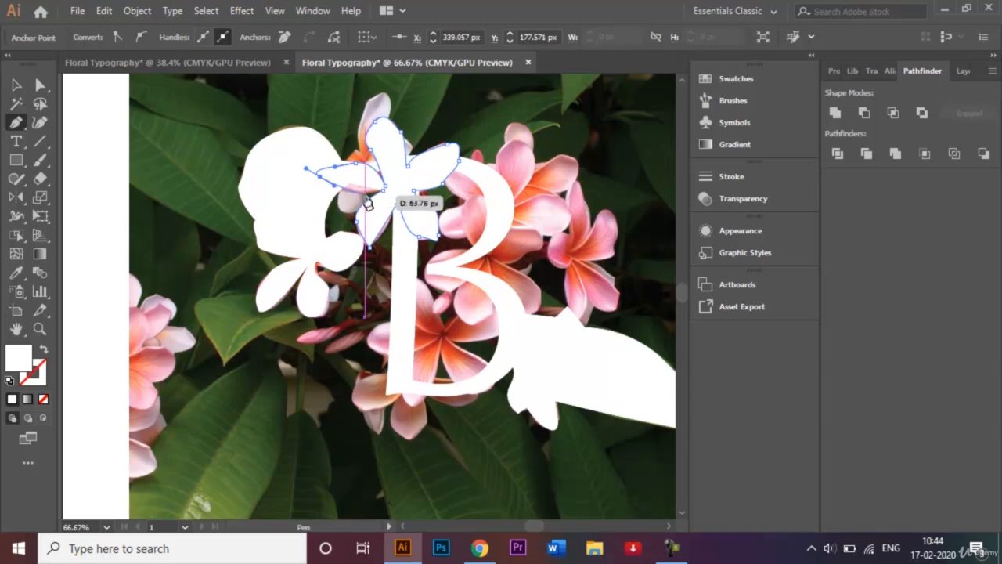
pyautogui.click(353, 191)
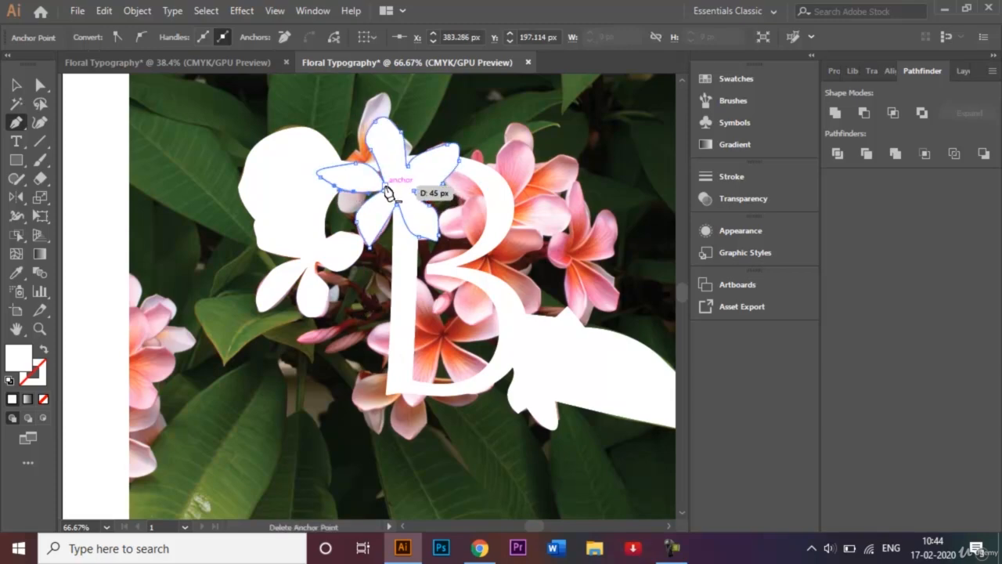
pyautogui.click(386, 191)
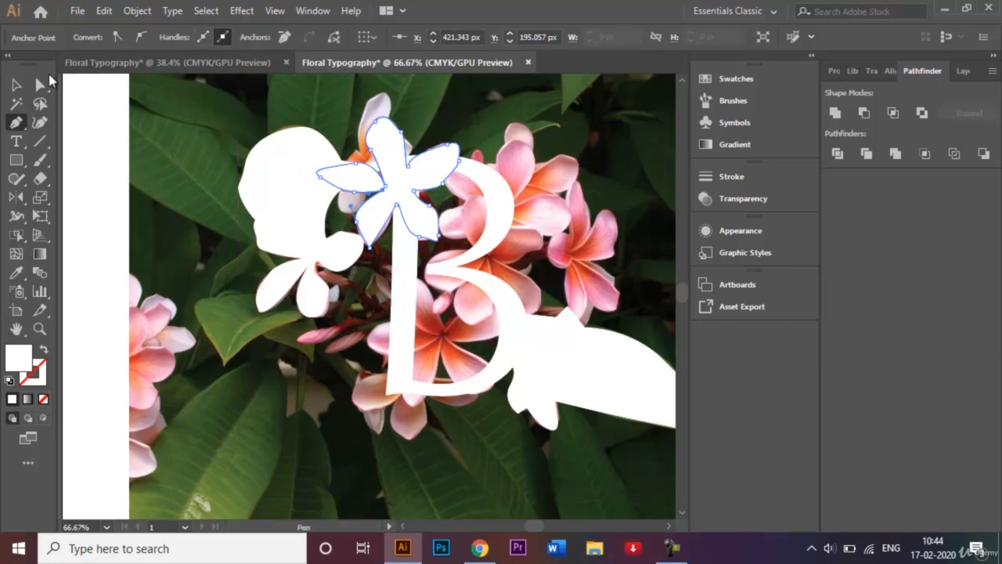
# Select the traced upper flower and round the pointed tip of its lower-left petal to a radius of about 6.3 px.
pyautogui.click(40, 84)
pyautogui.click(393, 331)
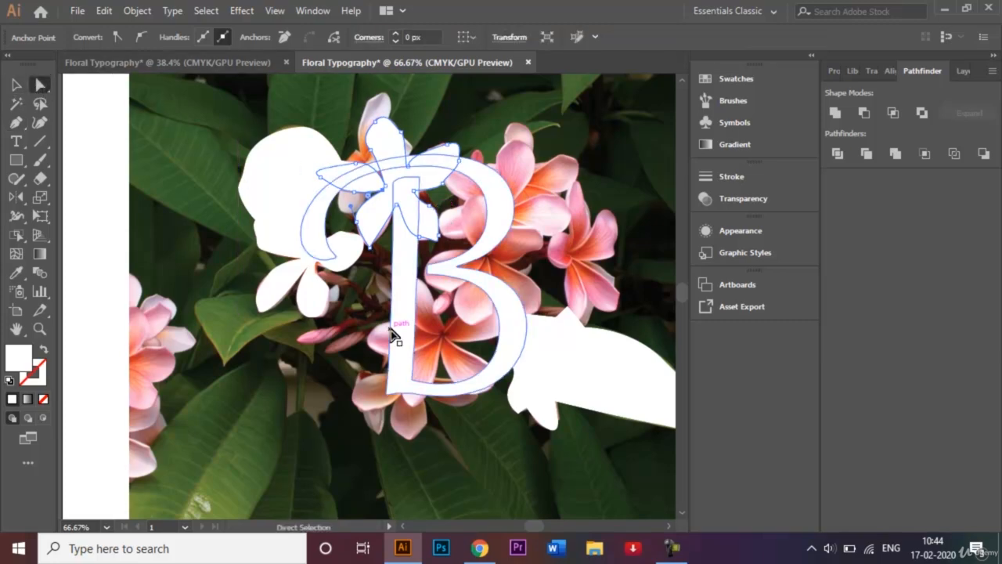
pyautogui.click(346, 386)
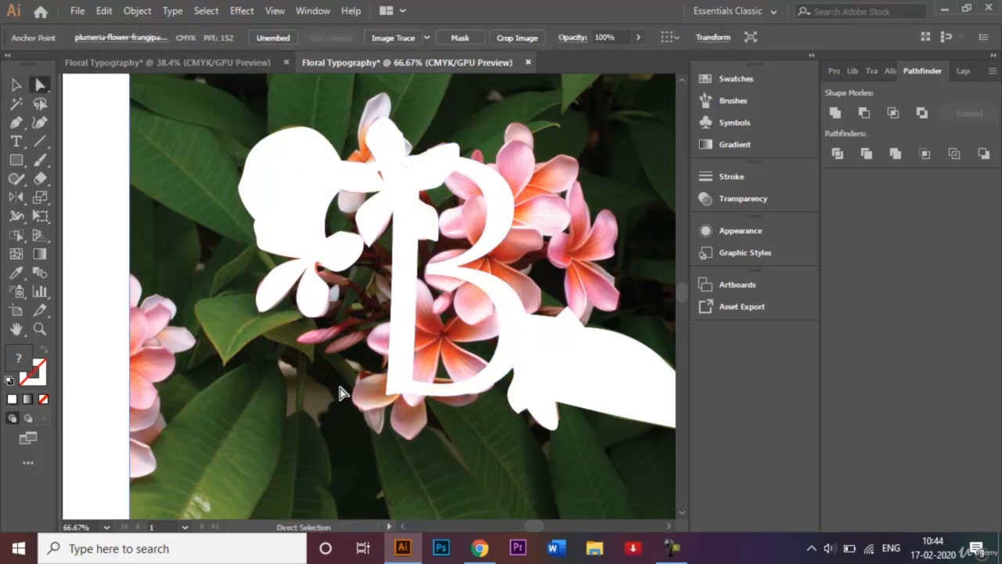
pyautogui.click(395, 141)
pyautogui.hotkey('ctrl', '+')
pyautogui.hotkey('ctrl', '+')
pyautogui.hotkey('ctrl', '+')
pyautogui.hotkey('ctrl', '+')
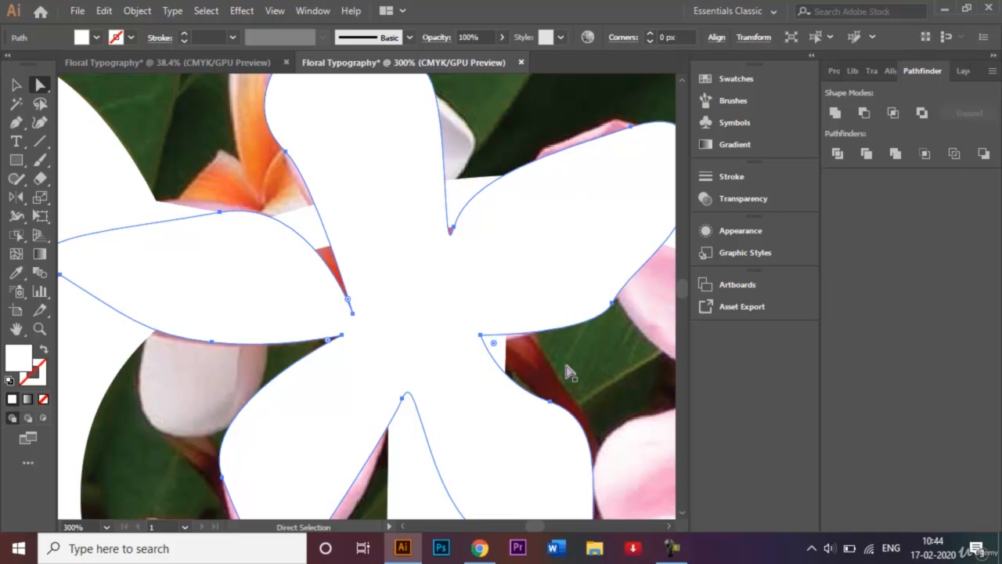
pyautogui.scroll(-5, 679, 509)
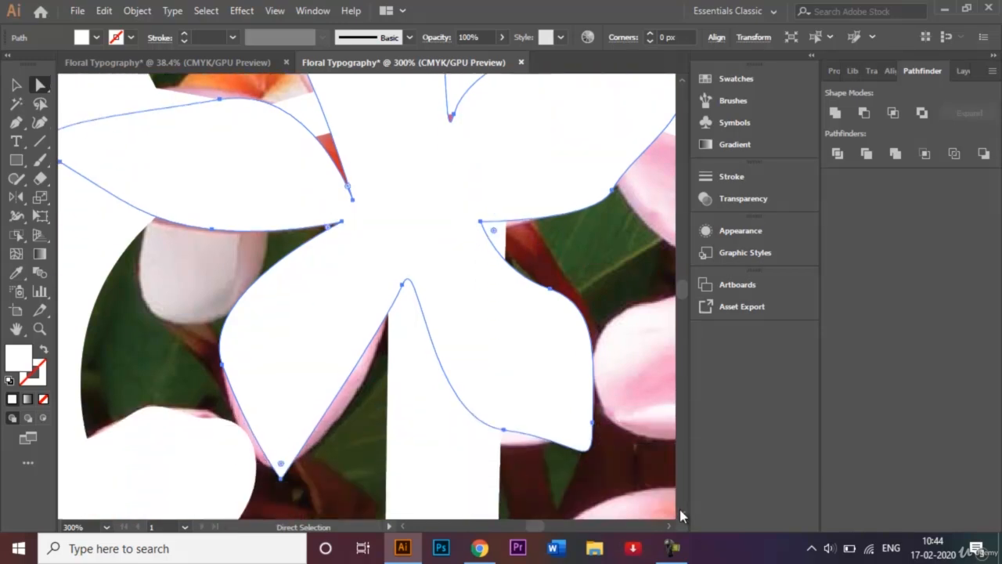
pyautogui.click(280, 403)
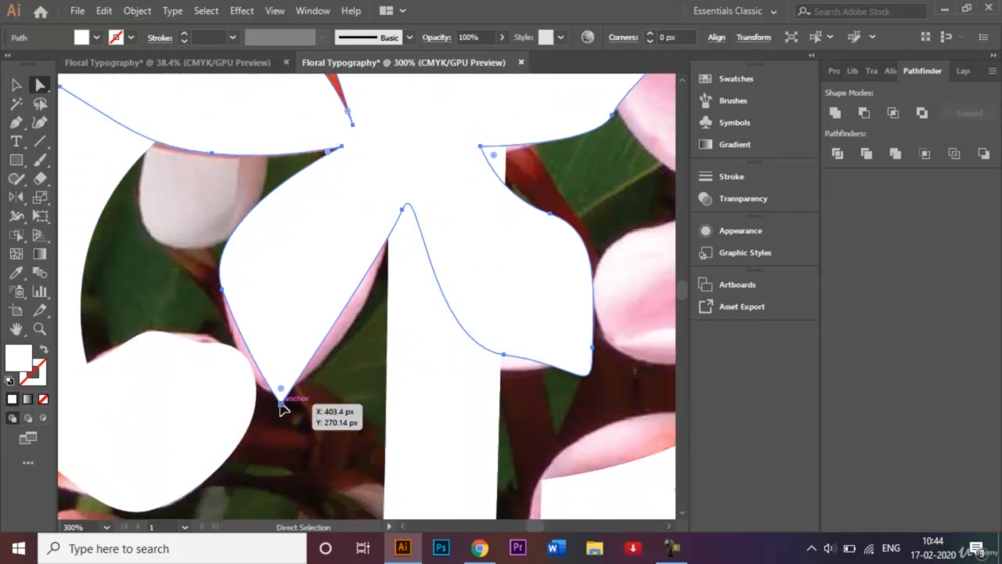
pyautogui.moveTo(280, 404)
pyautogui.mouseDown()
pyautogui.moveTo(291, 364)
pyautogui.moveTo(271, 384)
pyautogui.moveTo(280, 390)
pyautogui.mouseUp()
# Shift the rounded tip of the upper flower's lower-left petal outward to match the petal tip in the photo.
pyautogui.press('a')
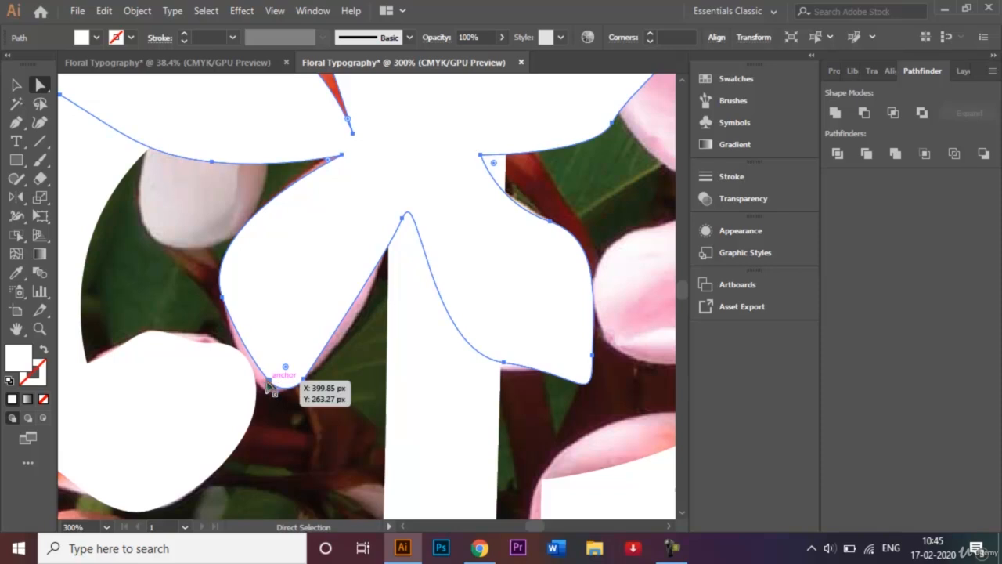
pyautogui.click(268, 380)
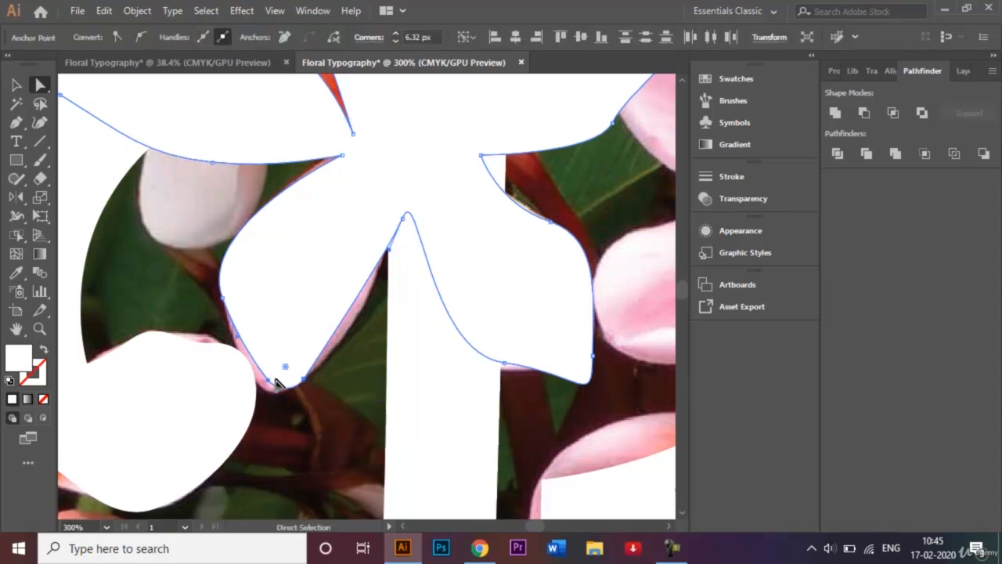
pyautogui.moveTo(279, 381); pyautogui.dragTo(263, 391)
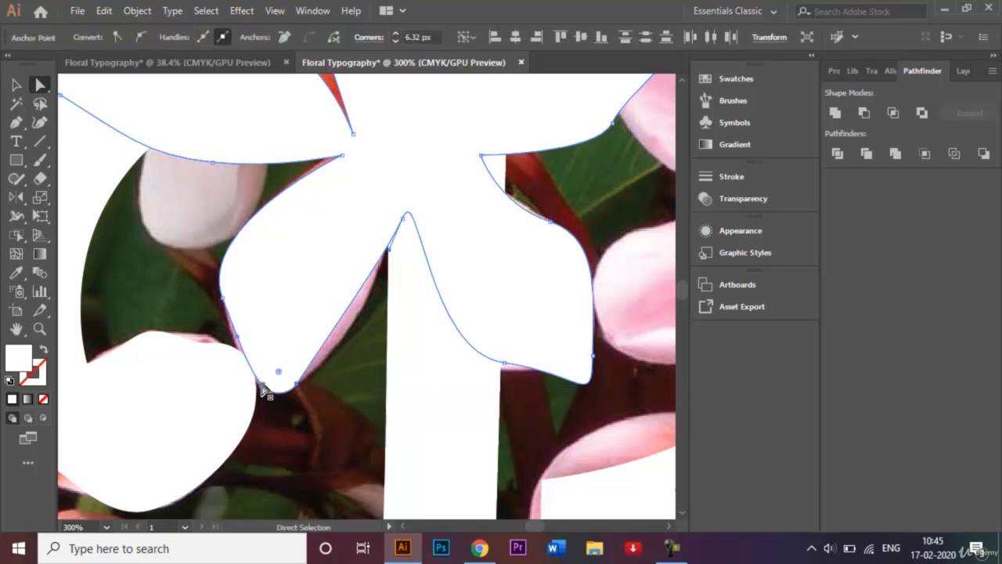
# Add an anchor point on the right edge of the upper flower's lower-left petal and move it outward to the photo's petal edge.
pyautogui.click(15, 123)
pyautogui.moveTo(16, 123); pyautogui.dragTo(72, 141)
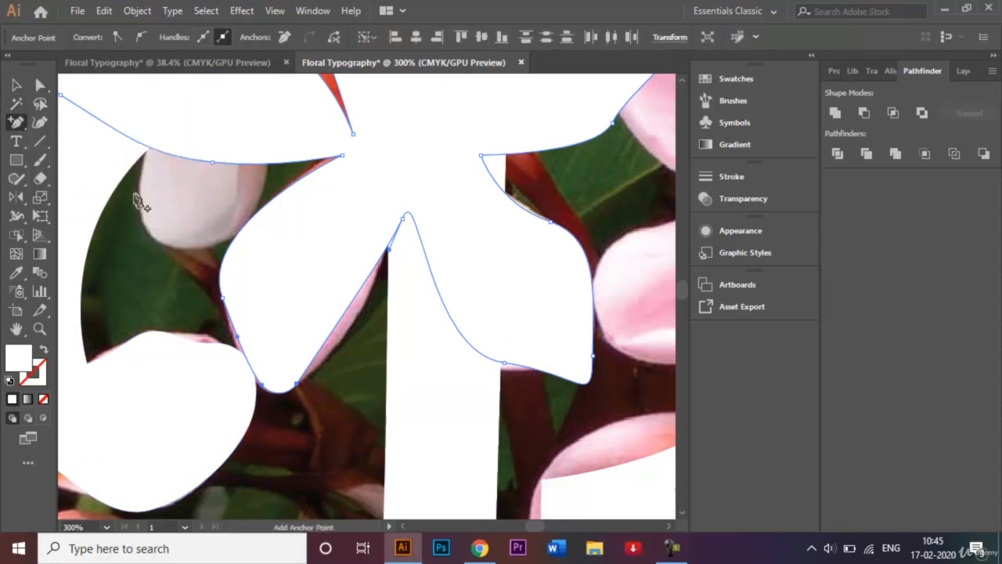
pyautogui.click(338, 325)
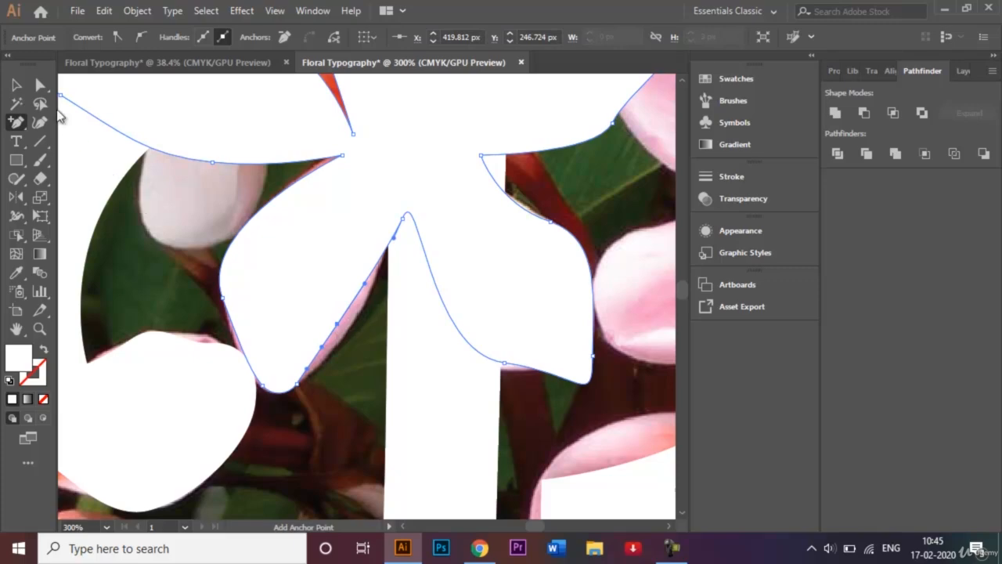
pyautogui.doubleClick(40, 85)
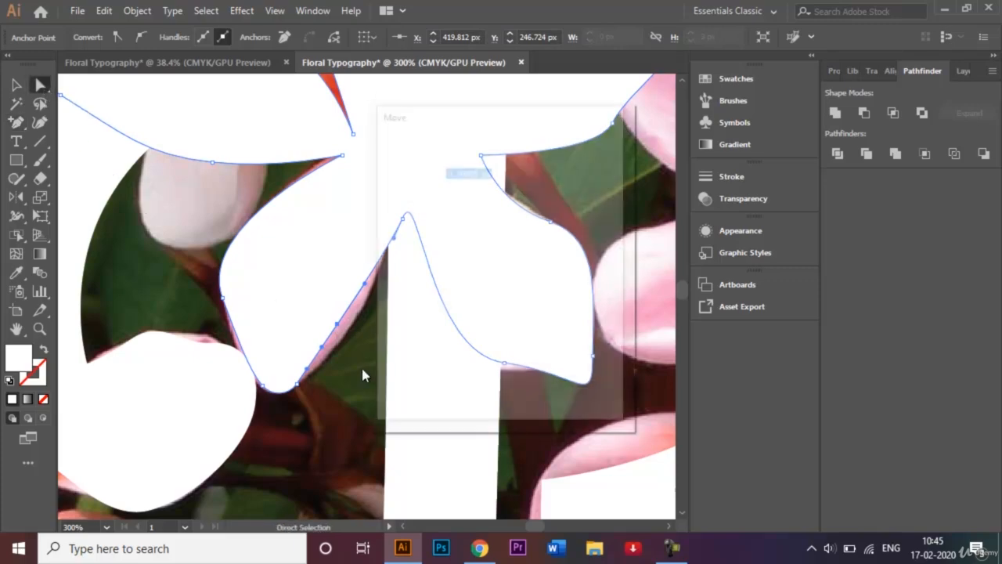
pyautogui.click(585, 392)
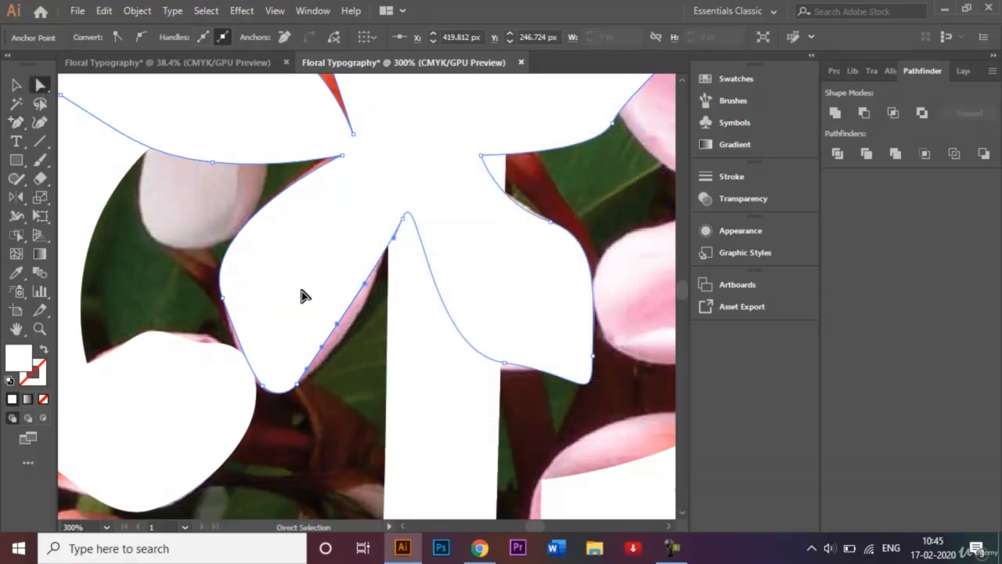
pyautogui.click(338, 325)
pyautogui.moveTo(338, 327); pyautogui.dragTo(344, 333)
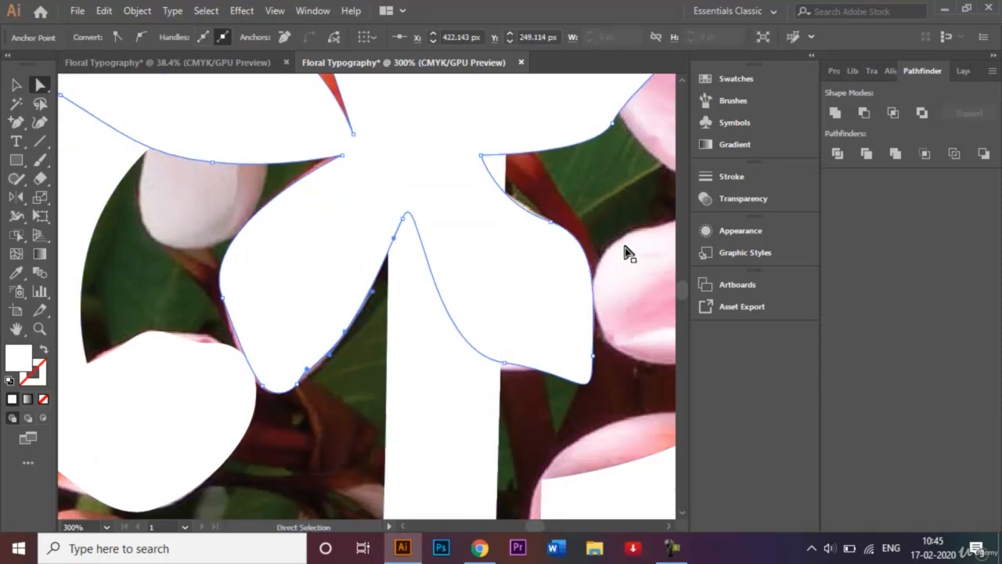
# Move the anchors on the upper flower's lower-right petal edge and on both sides of its top petal outward to match the photo.
pyautogui.moveTo(505, 365); pyautogui.dragTo(504, 372)
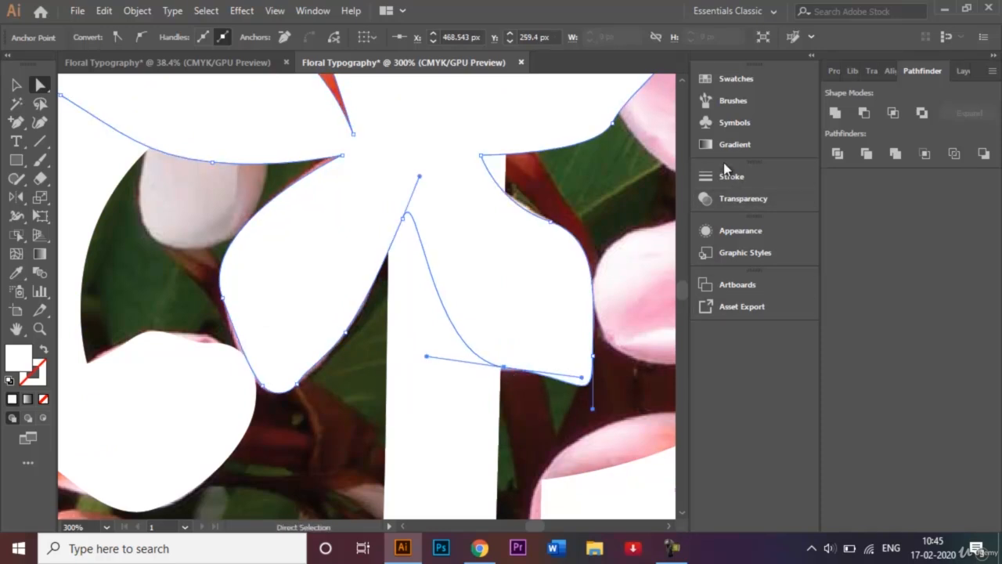
pyautogui.scroll(10, 683, 82)
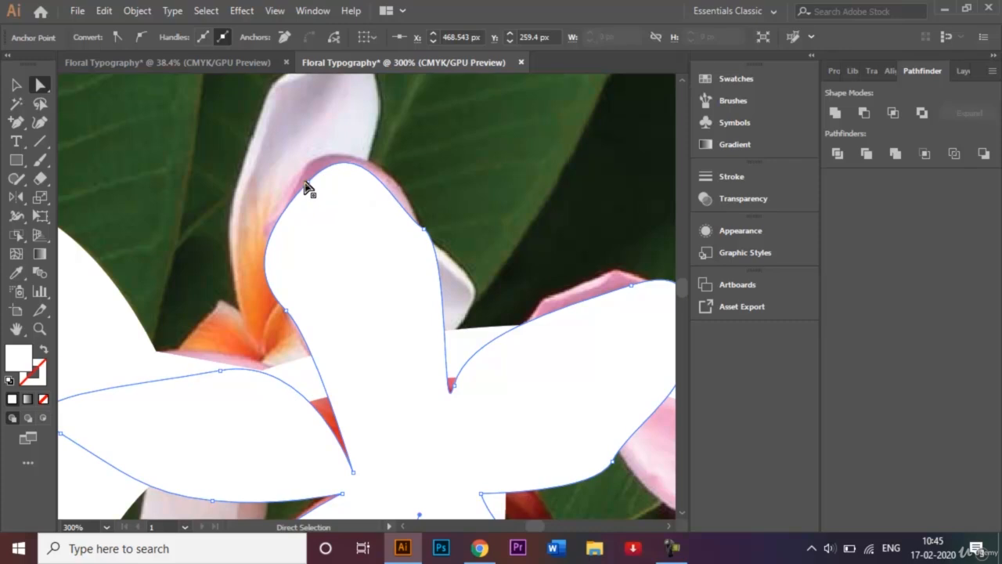
pyautogui.moveTo(306, 184); pyautogui.dragTo(300, 178)
pyautogui.moveTo(423, 223); pyautogui.dragTo(420, 211)
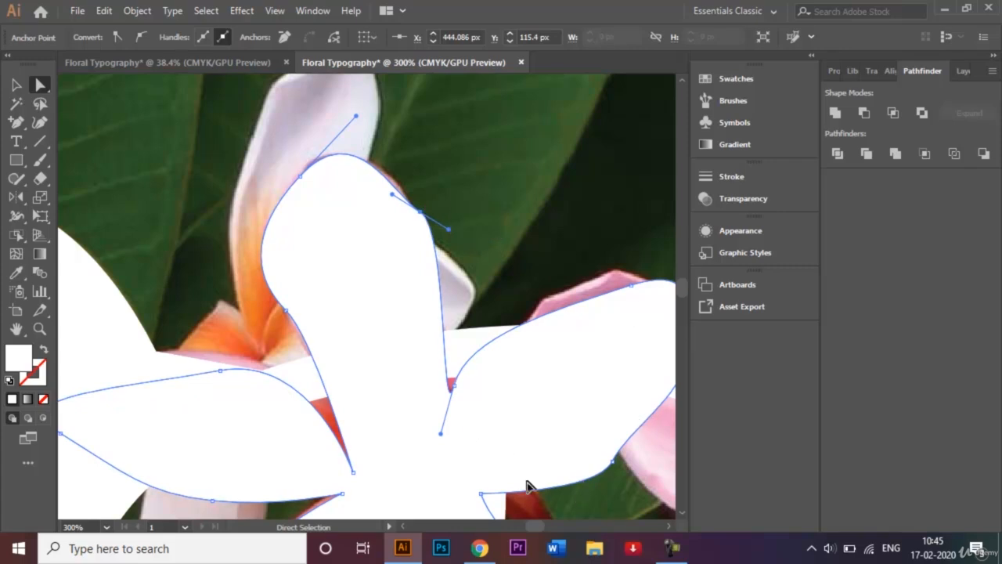
# Select the left flower-and-leaf shape and adjust the anchors of its lower petal, centre notch and right petal to follow the photo.
pyautogui.scroll(-5, 681, 517)
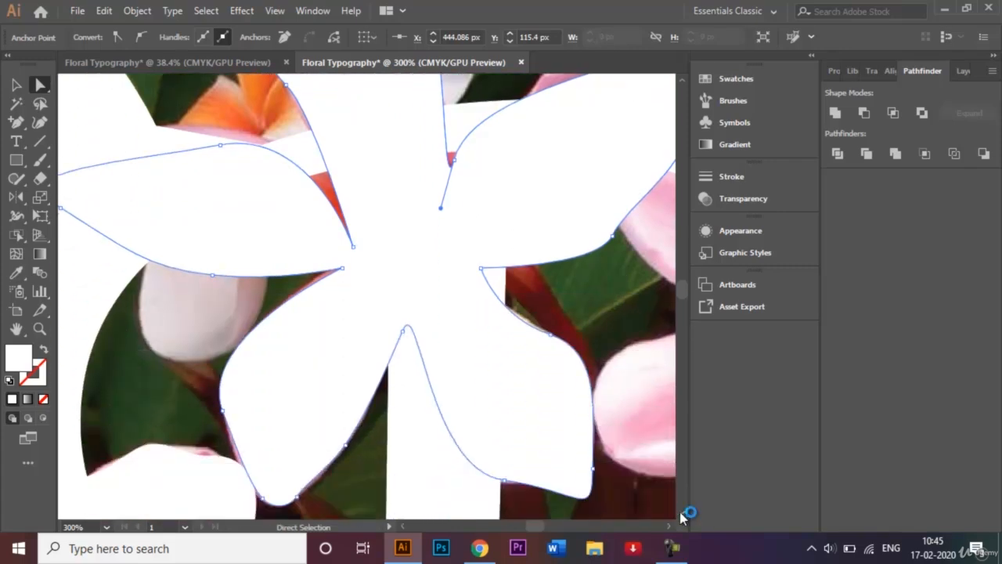
pyautogui.hotkey('ctrl', '-')
pyautogui.hotkey('ctrl', '-')
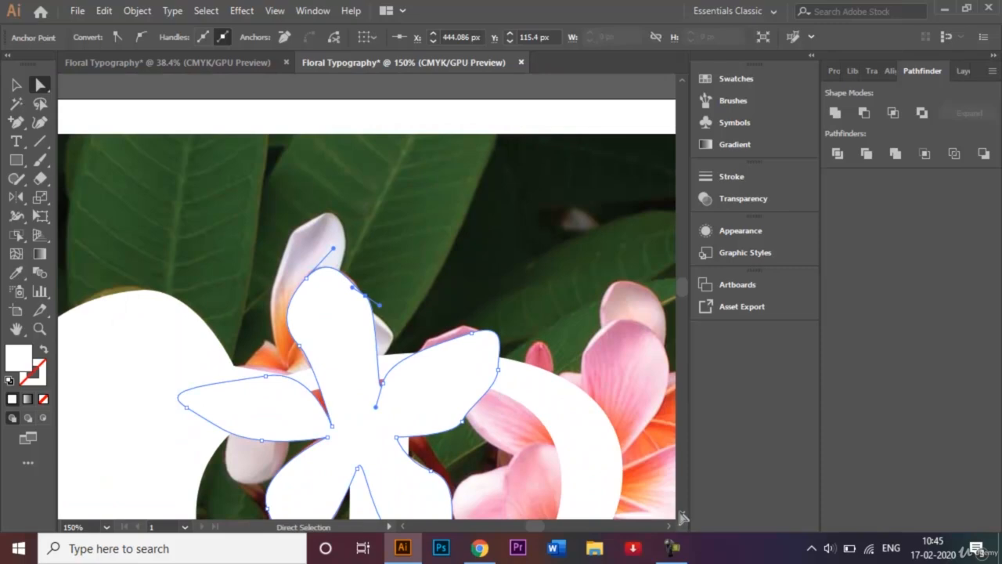
pyautogui.scroll(-7, 681, 517)
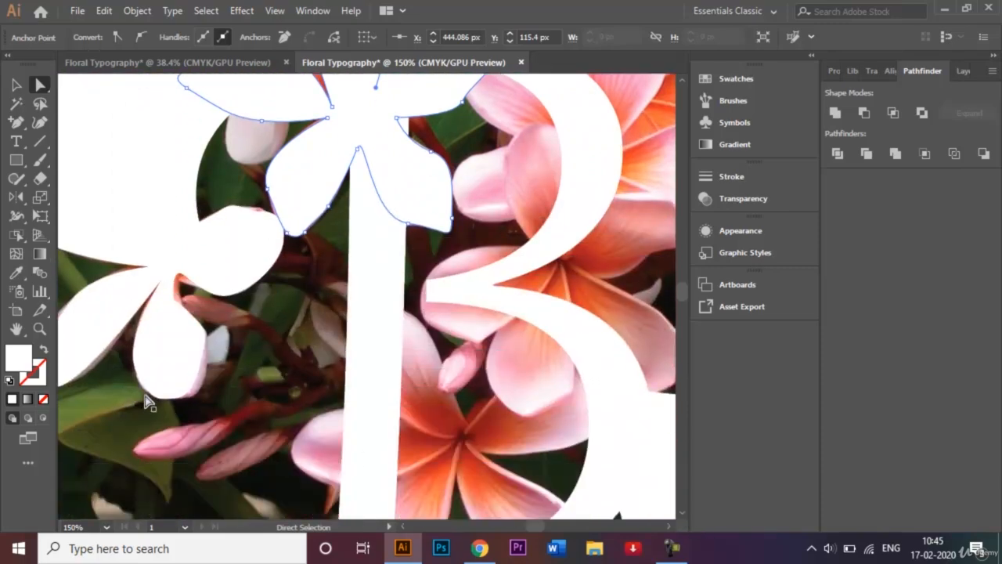
pyautogui.click(180, 339)
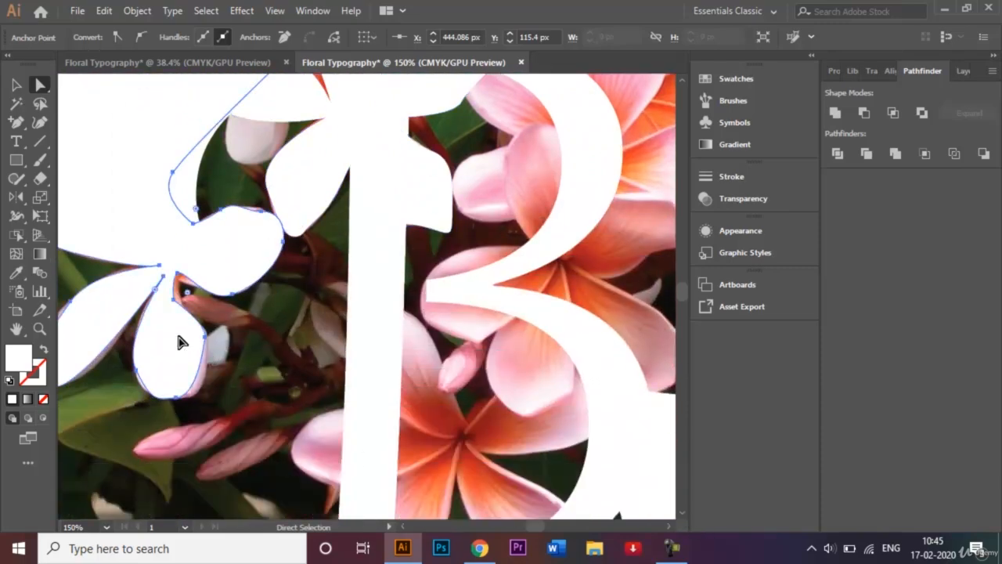
pyautogui.moveTo(175, 302); pyautogui.dragTo(179, 285)
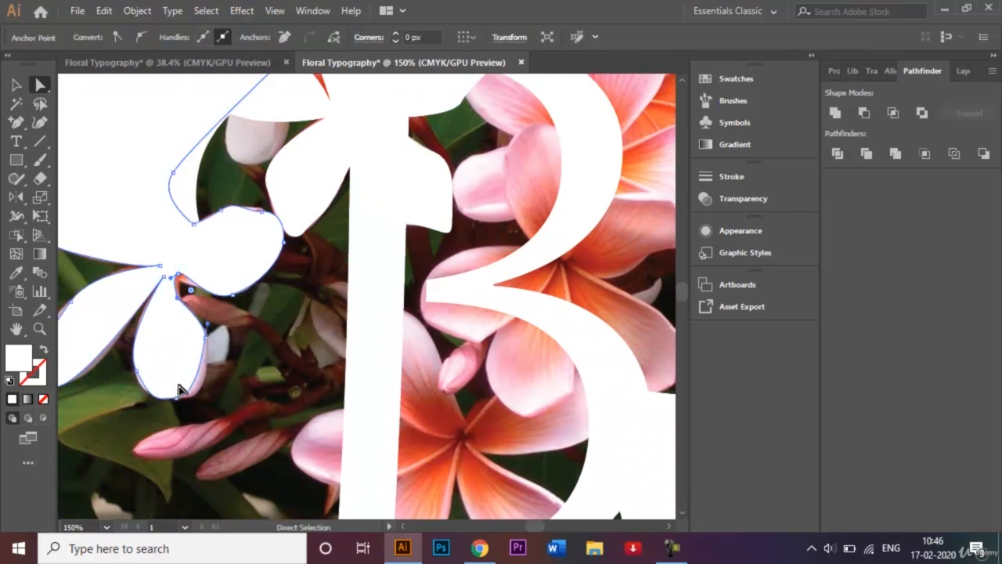
pyautogui.moveTo(177, 404); pyautogui.dragTo(195, 401)
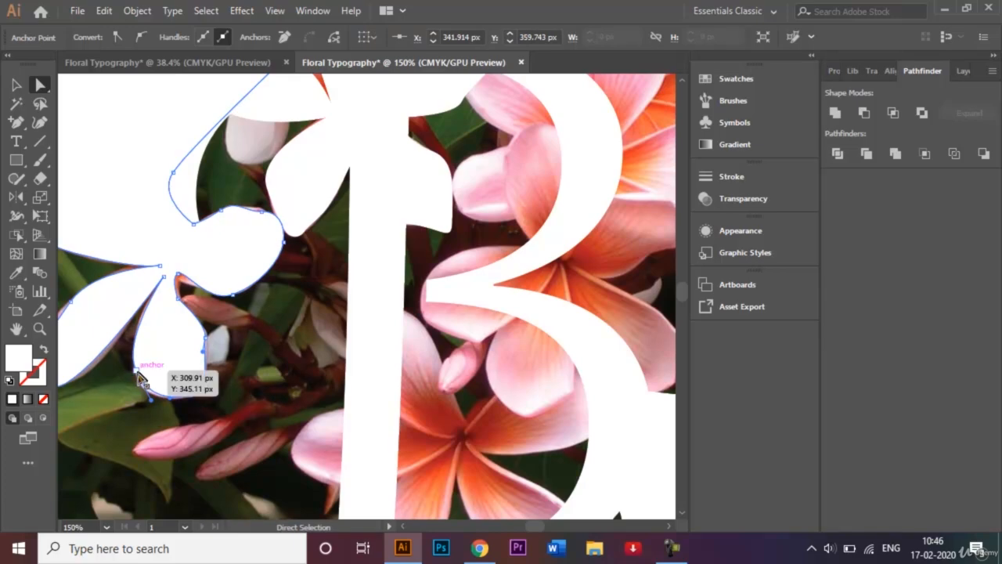
pyautogui.moveTo(139, 378); pyautogui.dragTo(137, 376)
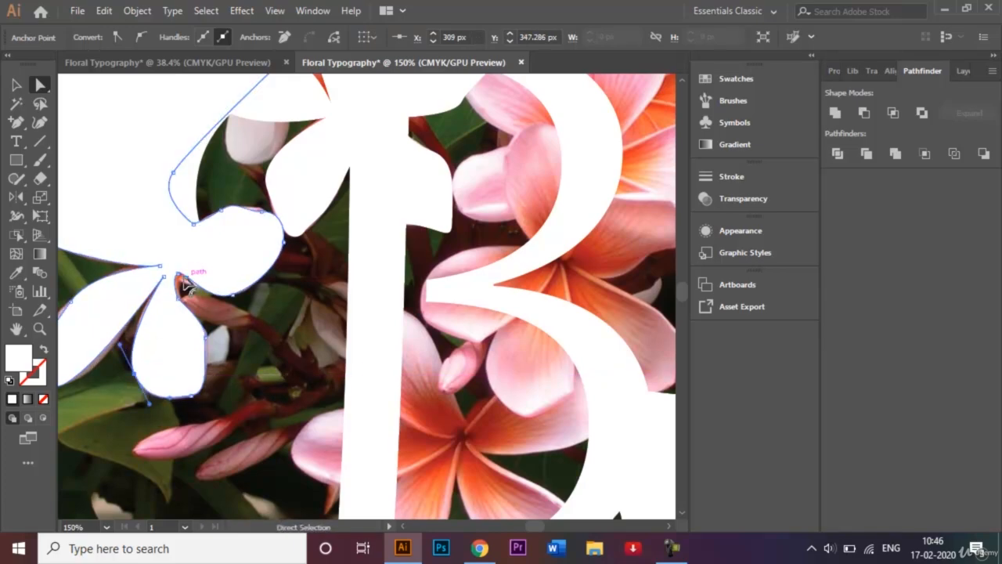
pyautogui.moveTo(179, 274); pyautogui.dragTo(181, 280)
pyautogui.moveTo(261, 208); pyautogui.dragTo(261, 208)
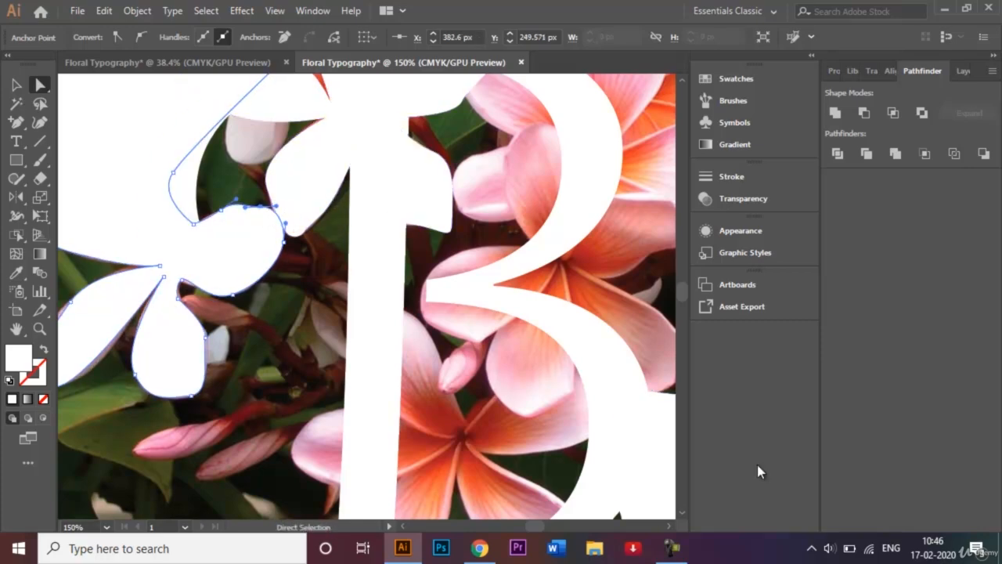
# Move the anchor on the upper-left edge of the left flower's lower-left petal outward to the photo's petal edge.
pyautogui.hotkey('ctrl', '-')
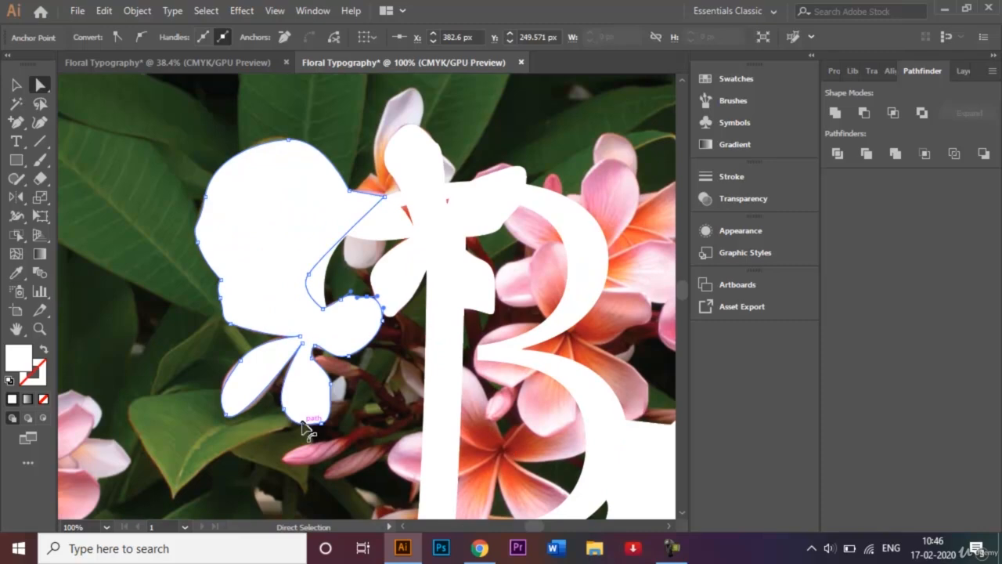
pyautogui.click(241, 366)
pyautogui.hotkey('ctrl', '+')
pyautogui.hotkey('ctrl', '+')
pyautogui.hotkey('ctrl', '+')
pyautogui.hotkey('ctrl', '+')
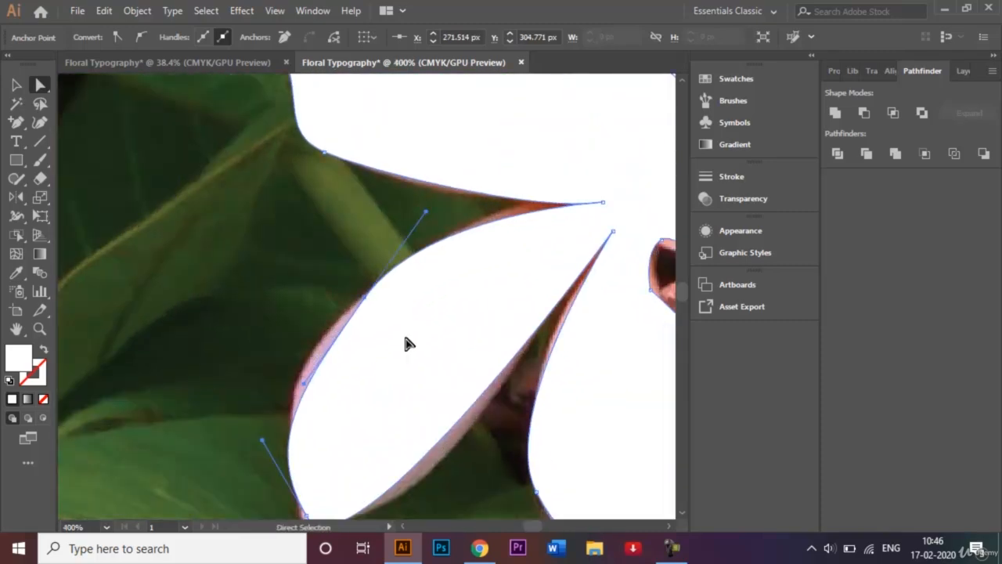
pyautogui.moveTo(364, 298); pyautogui.dragTo(351, 309)
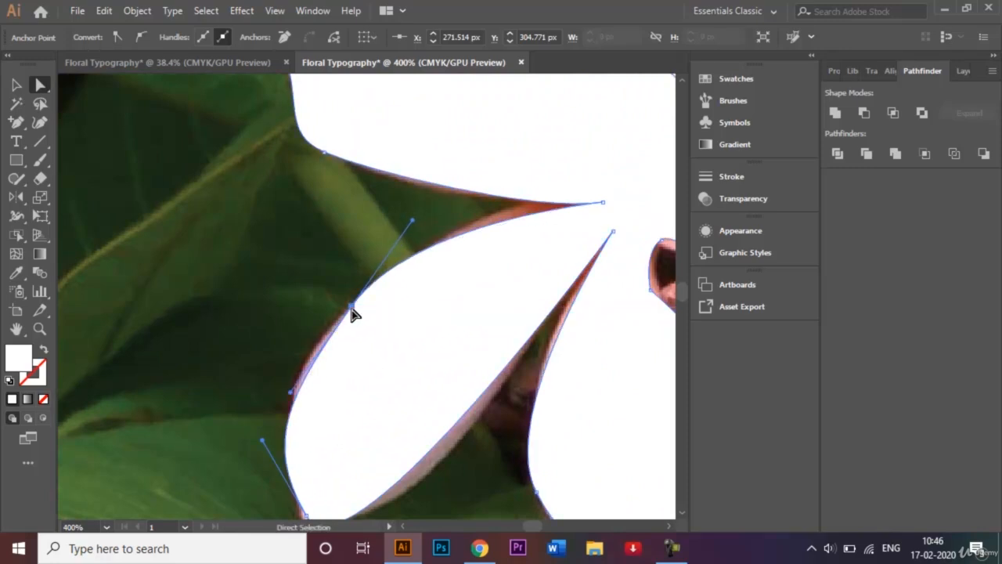
# Add an anchor point on the lower-right edge of the left flower's lower-left petal and move it outward to cover the pink edge.
pyautogui.click(20, 124)
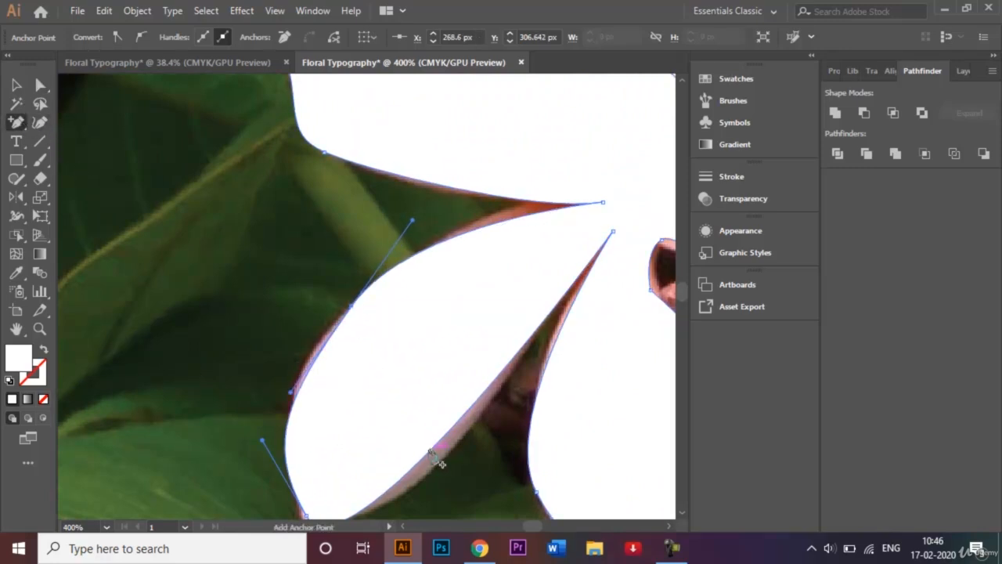
pyautogui.click(430, 453)
pyautogui.click(41, 87)
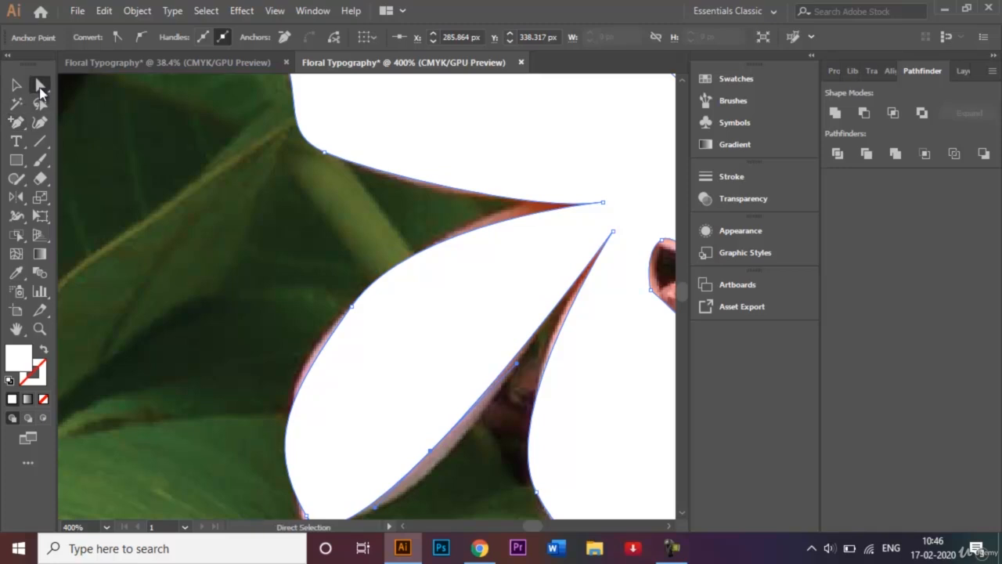
pyautogui.moveTo(436, 454); pyautogui.dragTo(441, 462)
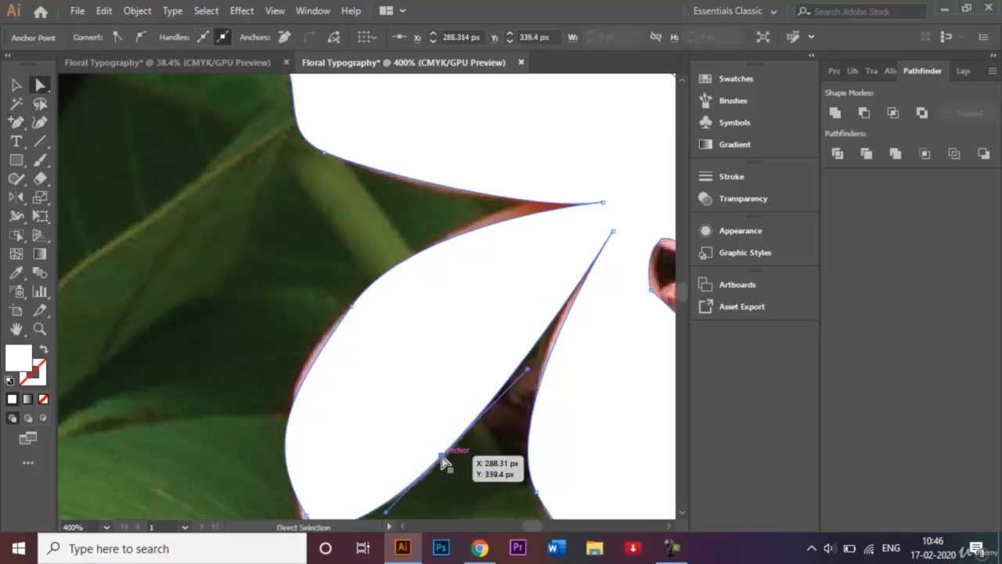
# Adjust the notch anchor above the left flower's lower-left petal and the left-edge anchor of the neighbouring lower petal to fit the photo.
pyautogui.moveTo(599, 203); pyautogui.dragTo(576, 208)
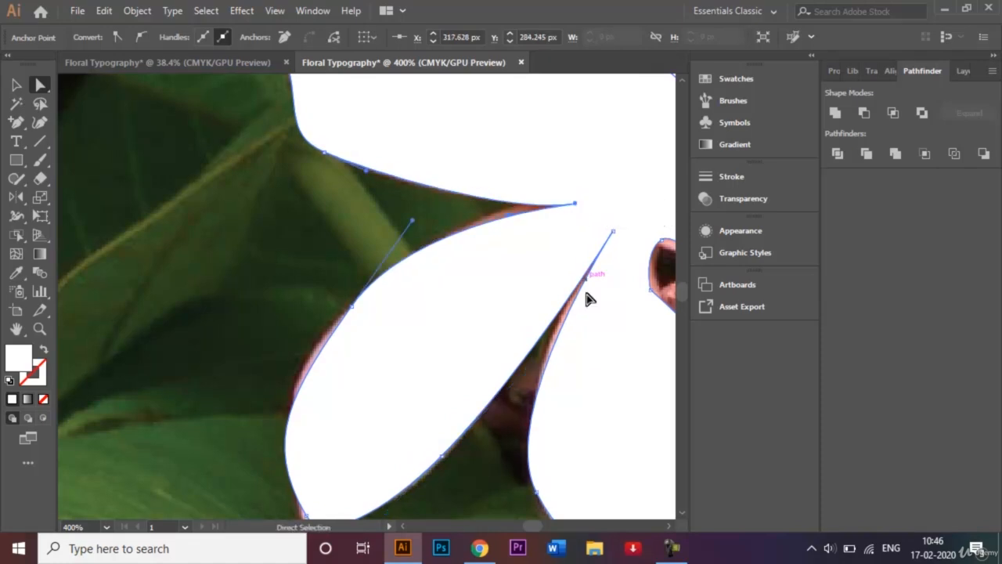
pyautogui.click(537, 494)
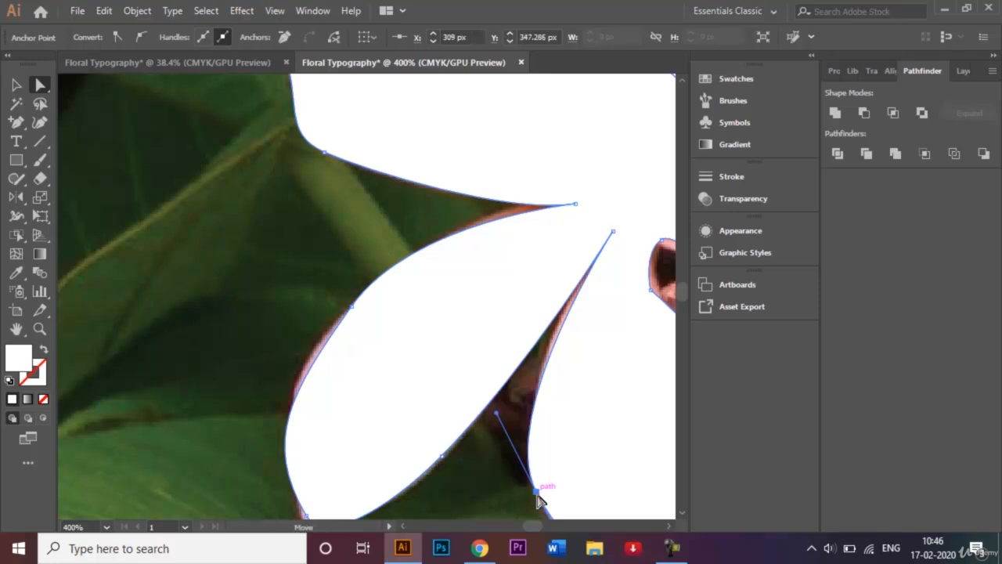
pyautogui.moveTo(537, 495); pyautogui.dragTo(531, 487)
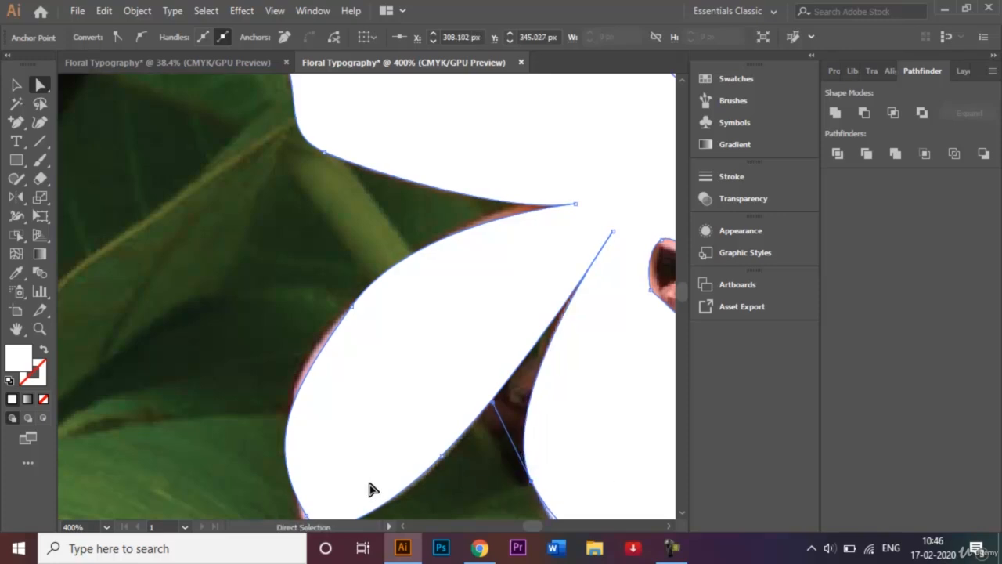
pyautogui.scroll(-4, 682, 511)
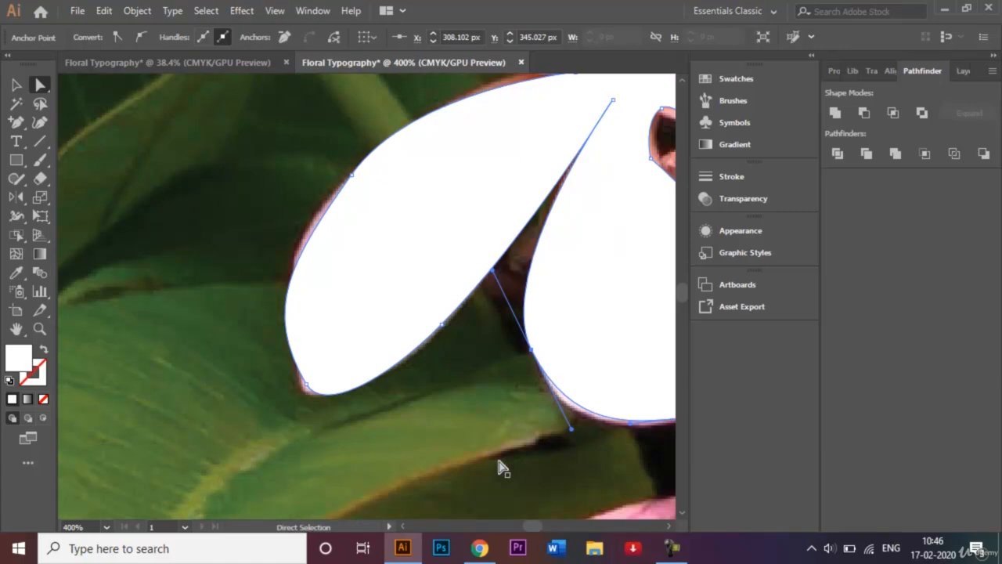
pyautogui.hotkey('ctrl', '-')
pyautogui.hotkey('ctrl', '-')
pyautogui.hotkey('ctrl', '-')
pyautogui.hotkey('ctrl', '-')
pyautogui.hotkey('ctrl', '-')
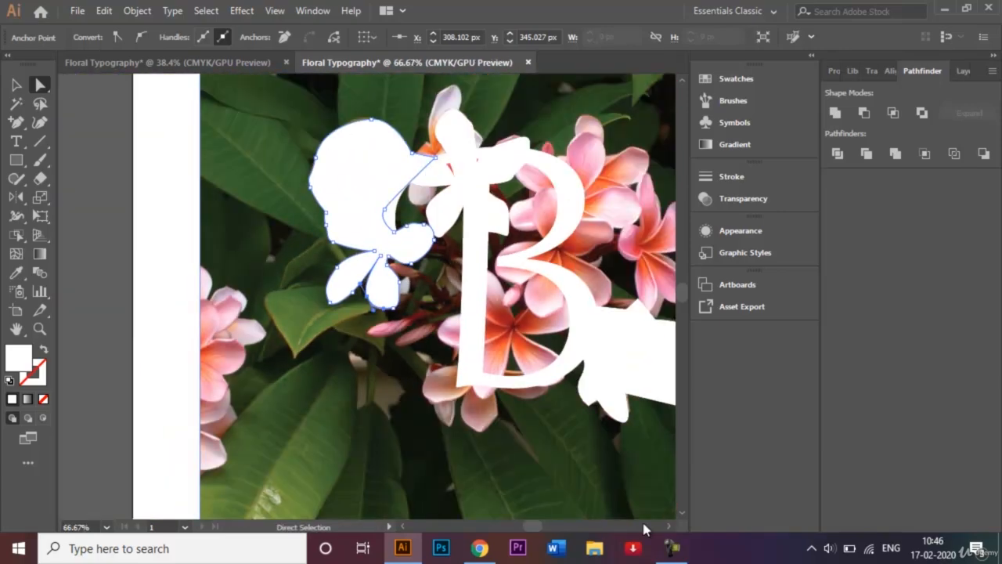
# Select the right leaf-and-flower shape and adjust the anchor where the leaf's upper edge meets the small flower to fit the photo.
pyautogui.hscroll(6, 672, 530)
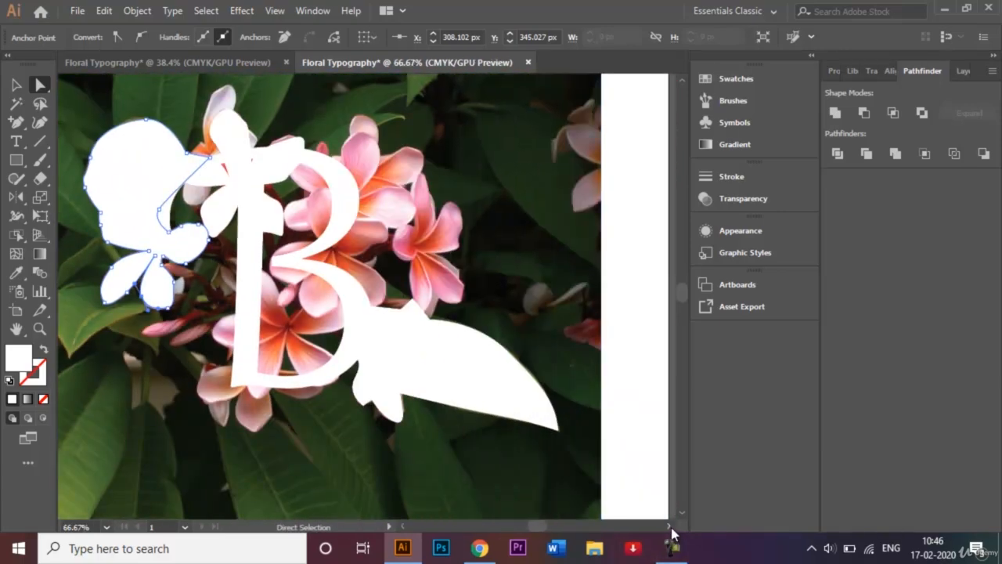
pyautogui.click(499, 378)
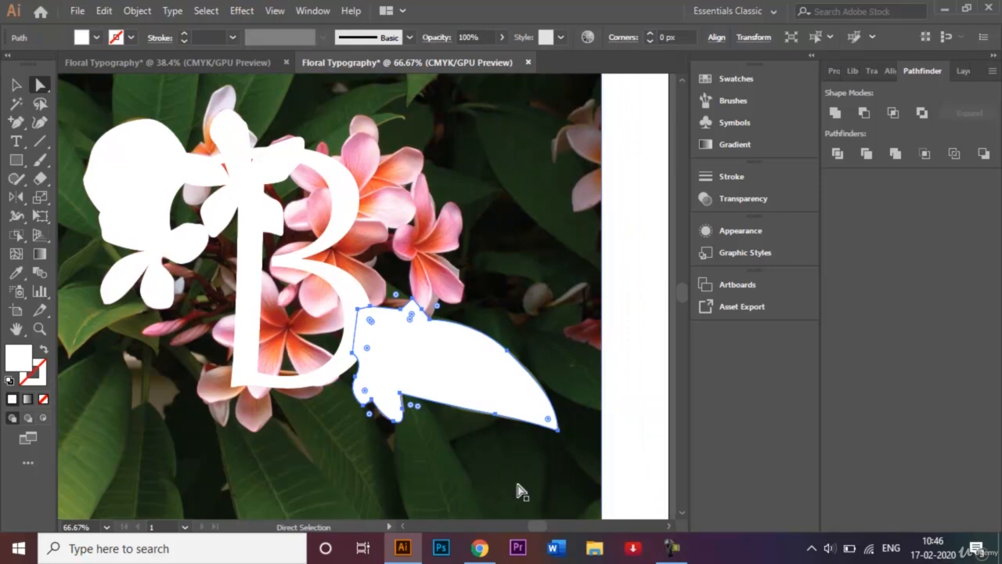
pyautogui.press('v')
pyautogui.hotkey('ctrl', '+')
pyautogui.hotkey('ctrl', '+')
pyautogui.hotkey('ctrl', '+')
pyautogui.hotkey('ctrl', '+')
pyautogui.press('a')
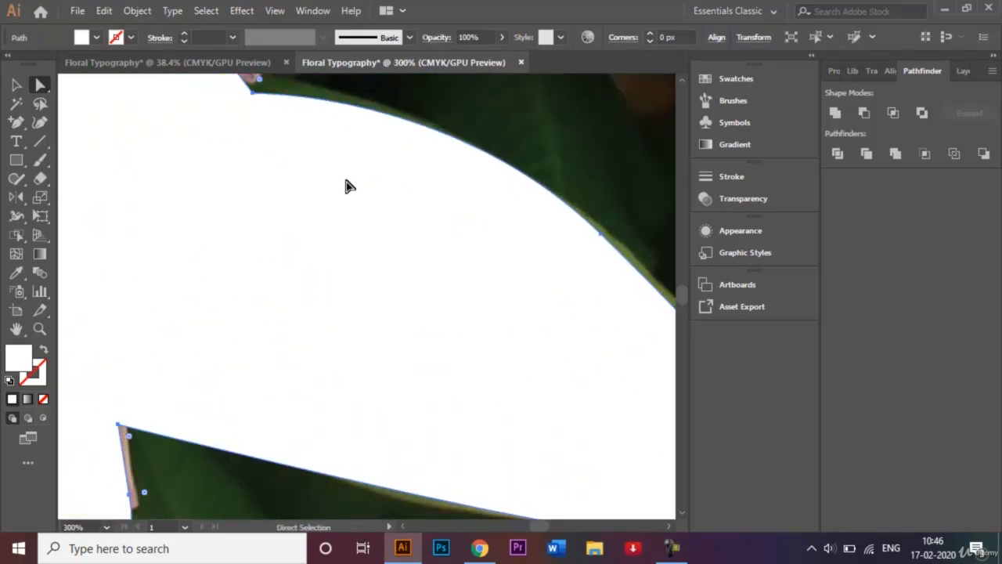
pyautogui.click(255, 95)
pyautogui.moveTo(255, 94); pyautogui.dragTo(285, 317)
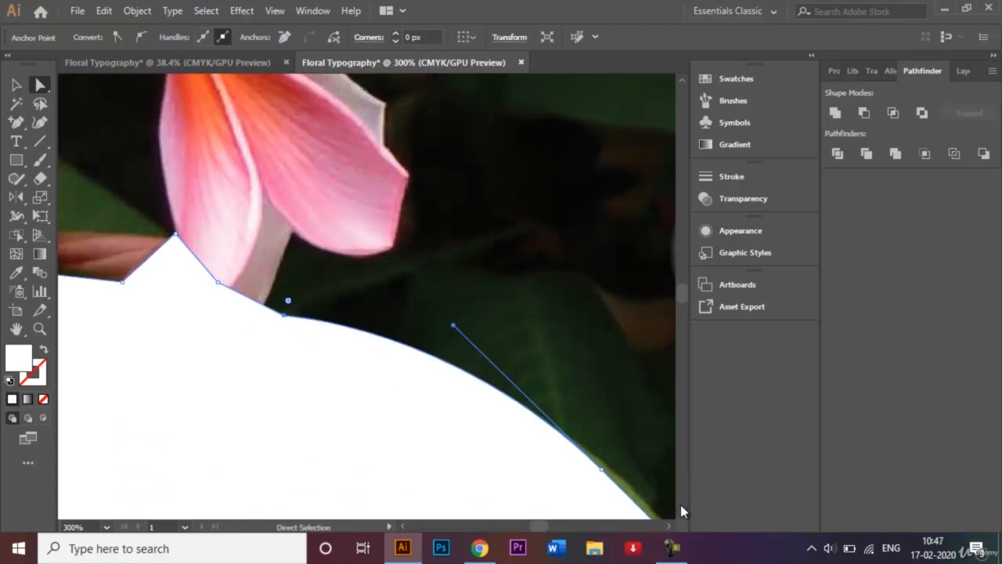
# Move the anchors midway along the right leaf's upper and lower edges outward so the outline covers the leaf's visible green rim.
pyautogui.scroll(-3, 683, 517)
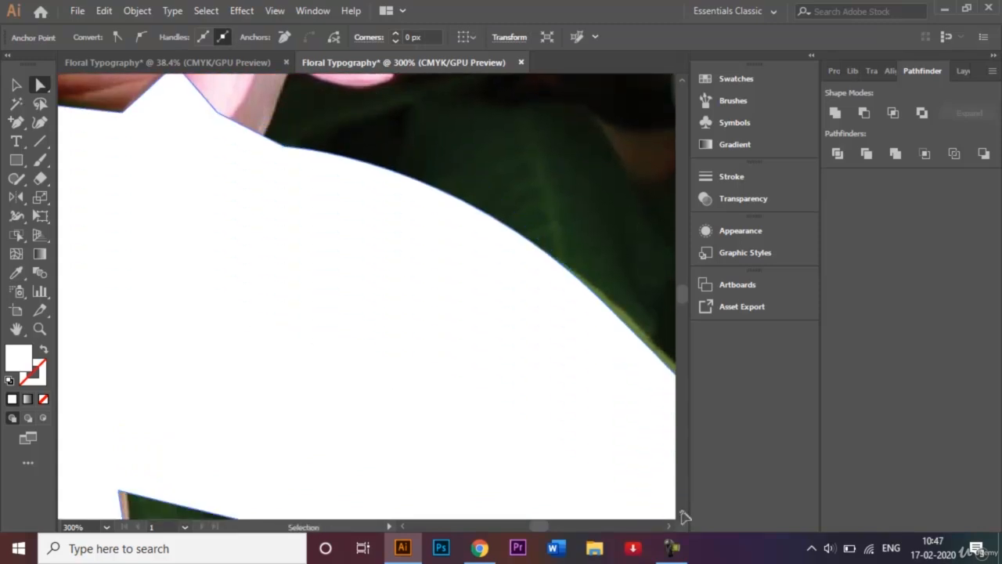
pyautogui.hotkey('ctrl', '-')
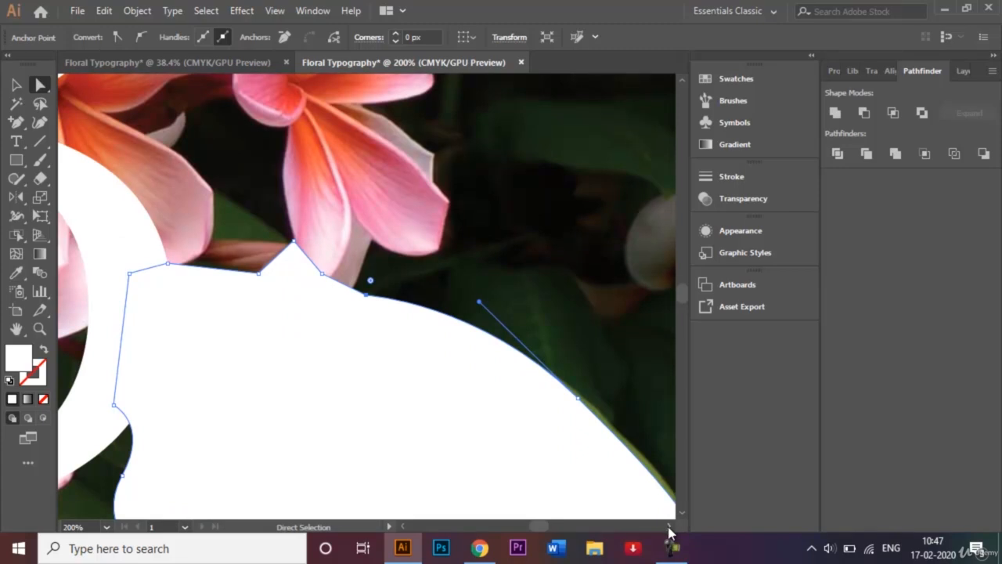
pyautogui.click(669, 529)
pyautogui.scroll(-2, 684, 513)
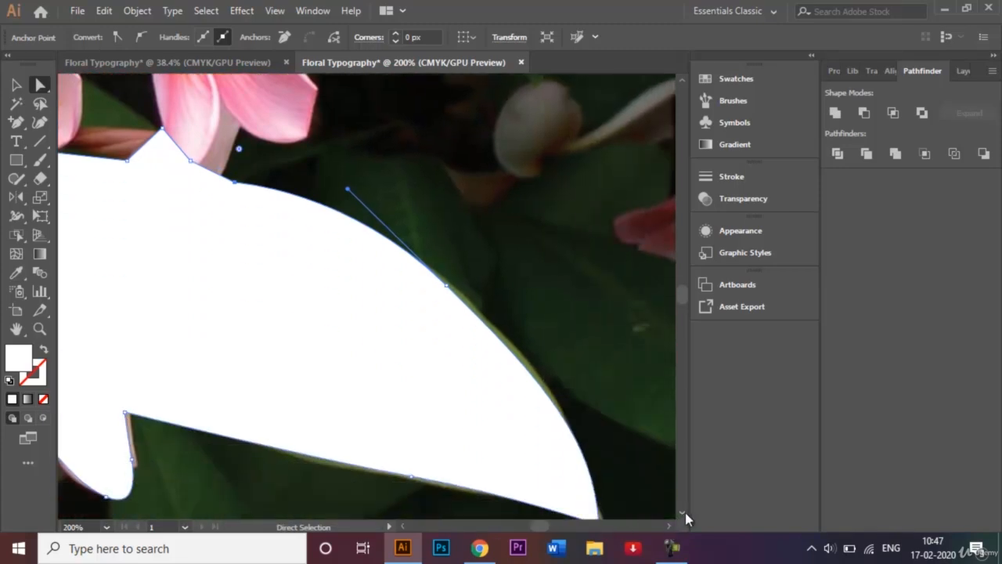
pyautogui.moveTo(439, 244); pyautogui.dragTo(458, 259)
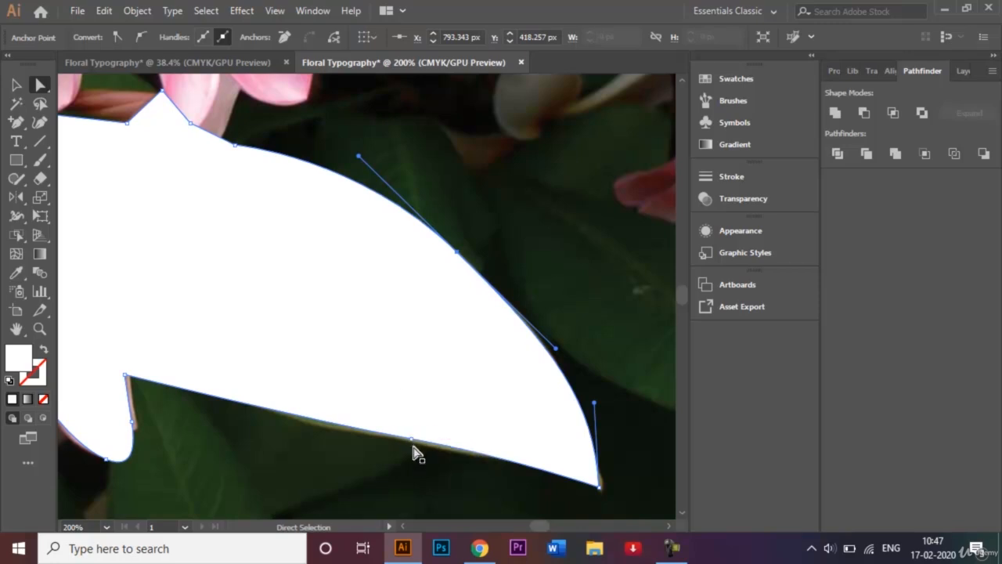
pyautogui.moveTo(411, 445); pyautogui.dragTo(397, 445)
# Adjust the right-edge and tip anchors of the small right flower's bottom petal to follow the photo's petal edge.
pyautogui.moveTo(133, 425); pyautogui.dragTo(139, 425)
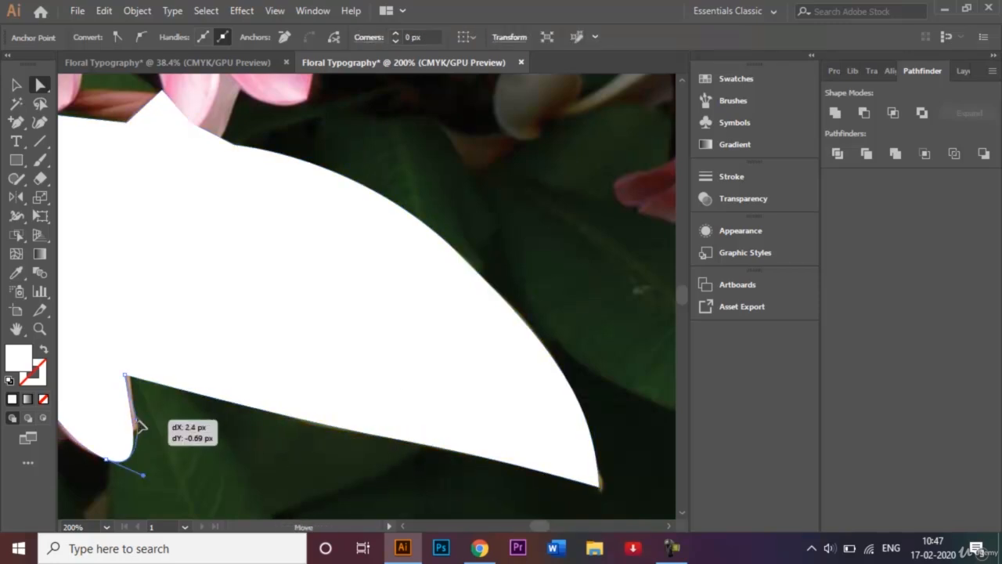
pyautogui.click(402, 526)
pyautogui.click(403, 527)
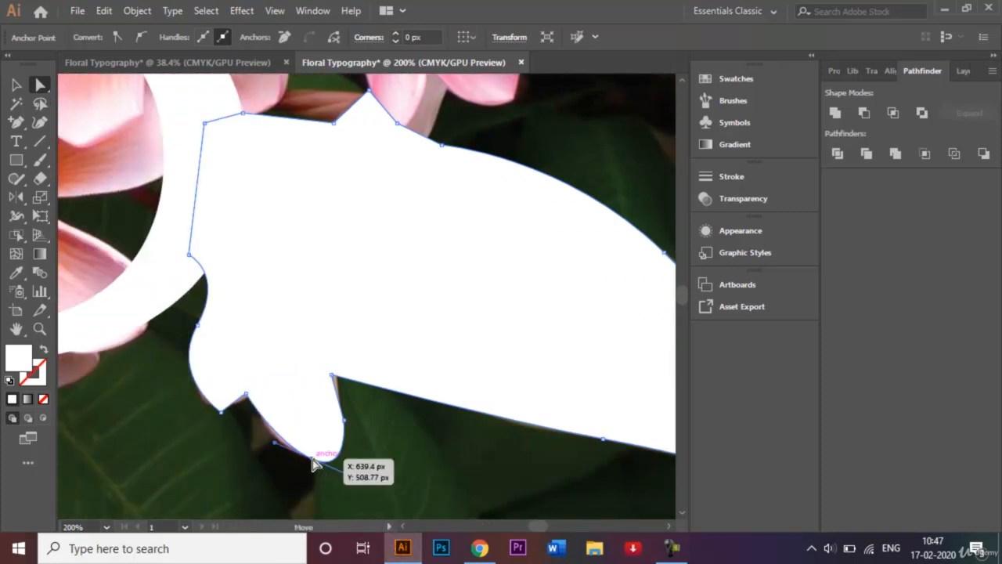
pyautogui.moveTo(312, 459); pyautogui.dragTo(305, 459)
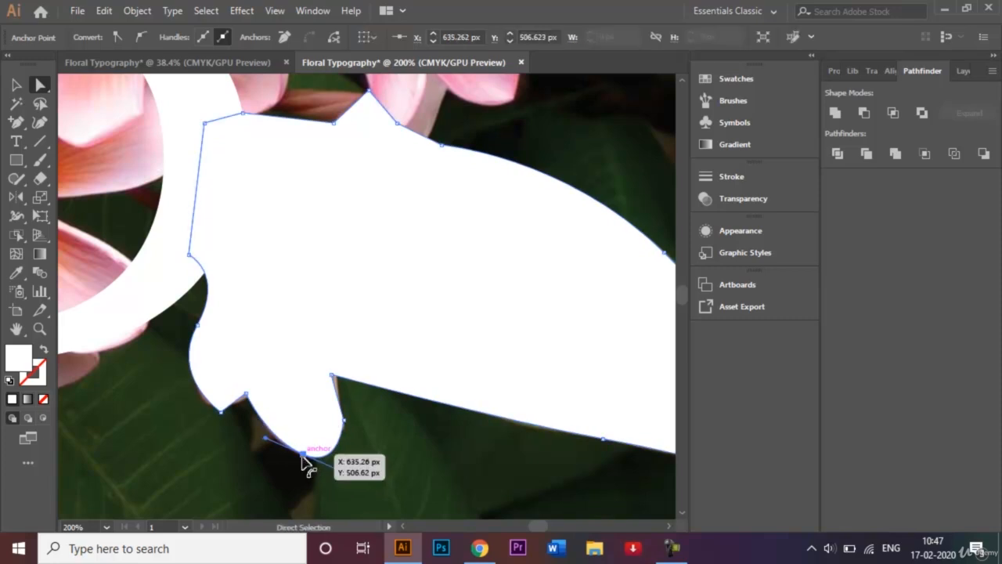
# Round the small right flower's lower-left petal tip by about 8 px and the notch beside it by about 5 px.
pyautogui.moveTo(221, 414); pyautogui.dragTo(222, 394)
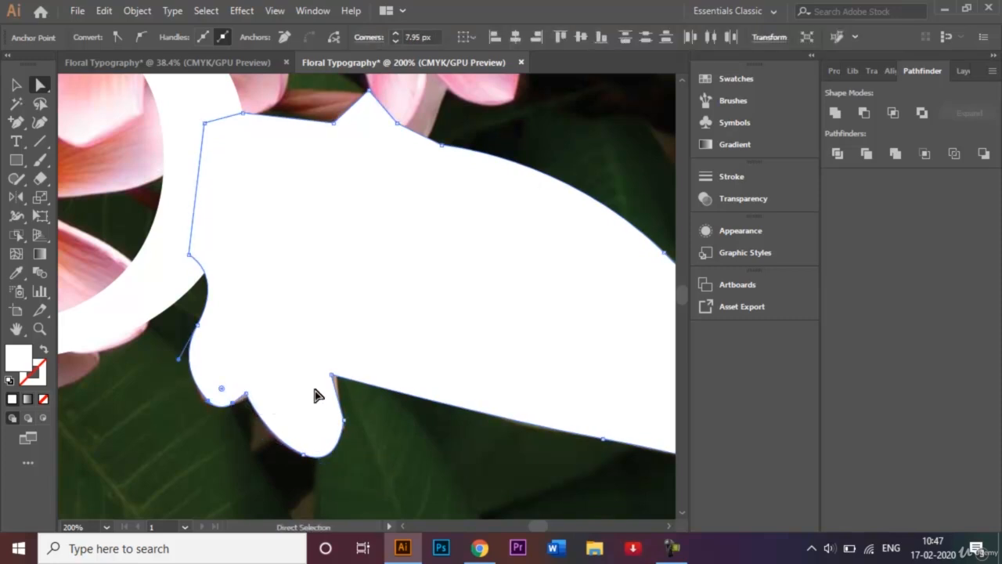
pyautogui.click(247, 394)
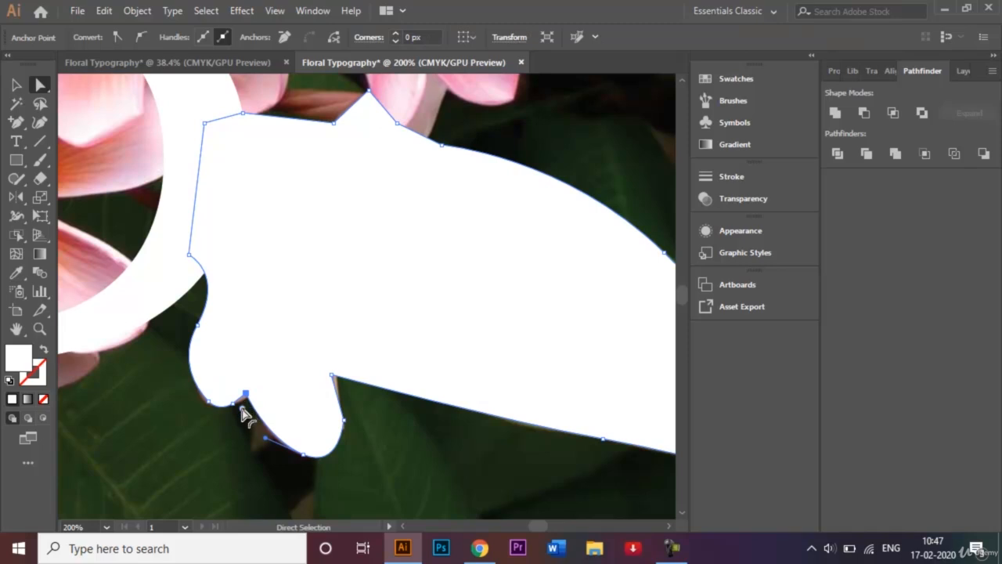
pyautogui.moveTo(244, 407); pyautogui.dragTo(241, 411)
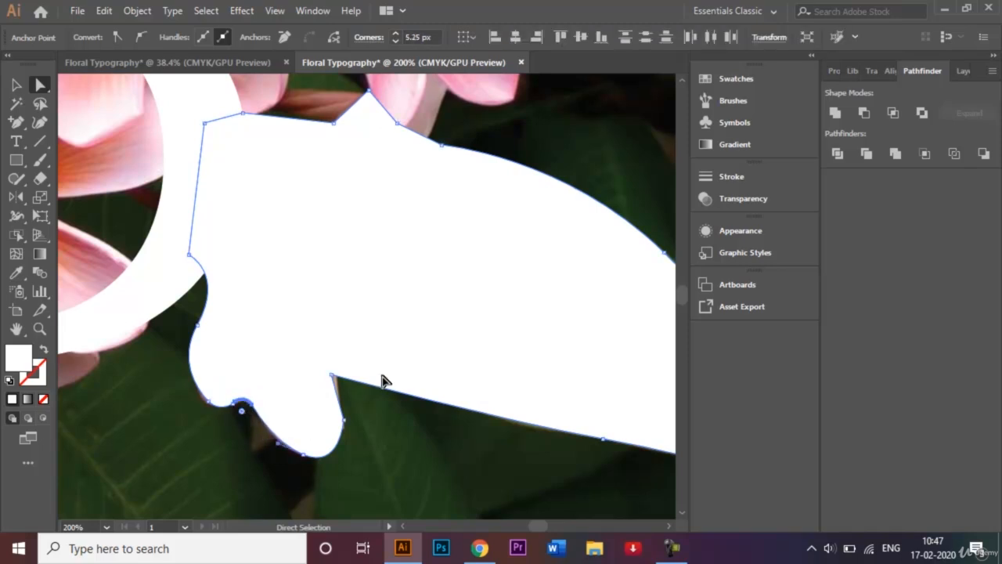
# Move the notch anchor between the small right flower's bottom petal and the leaf outward to the petal edge, then deselect the shape.
pyautogui.click(331, 375)
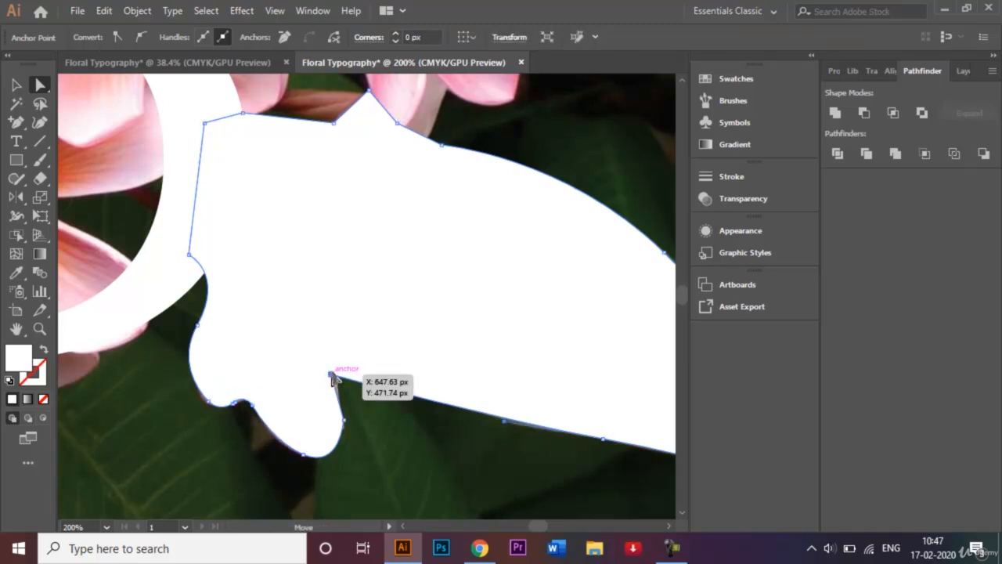
pyautogui.moveTo(331, 375); pyautogui.dragTo(336, 377)
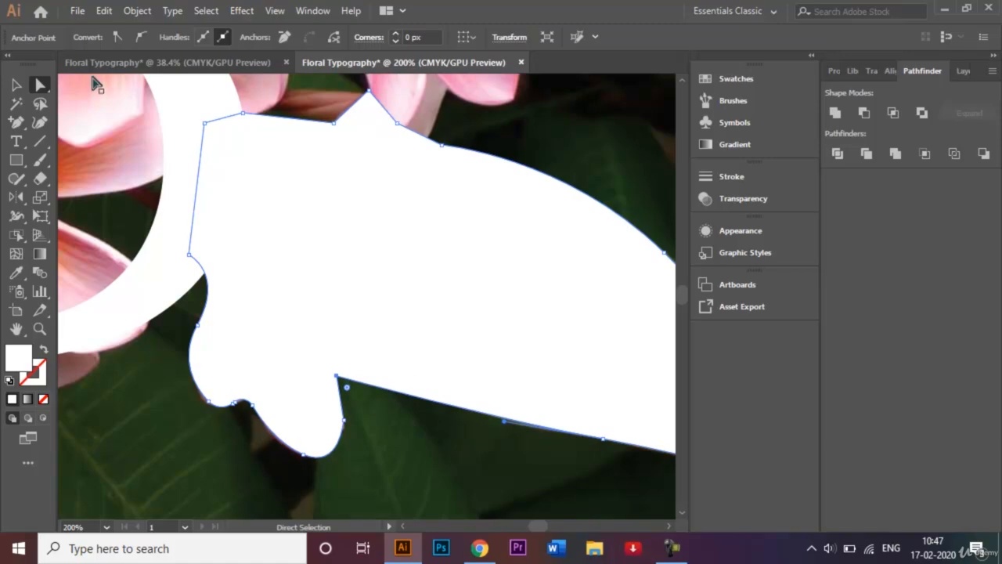
pyautogui.click(16, 84)
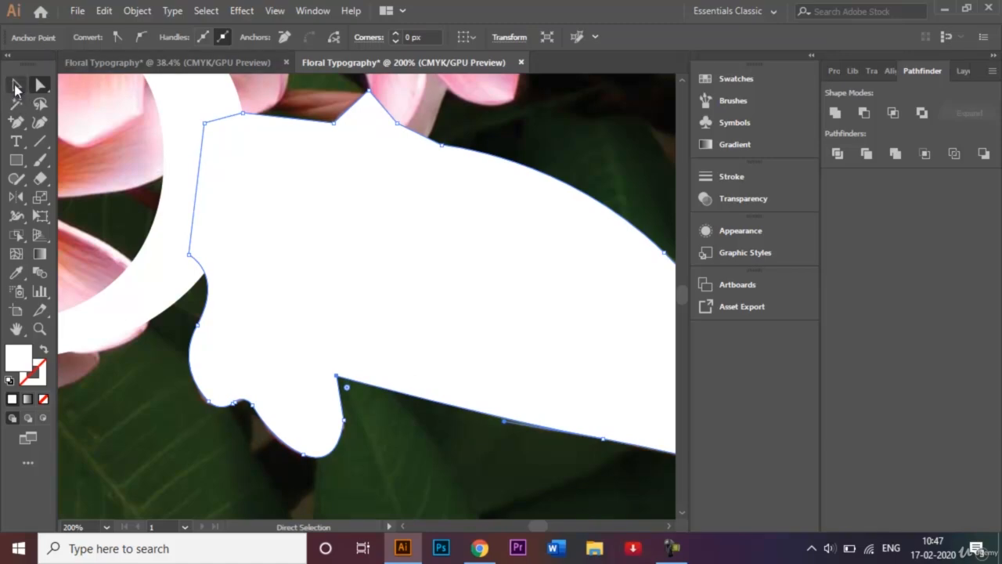
pyautogui.click(179, 441)
# Select the left flower-and-leaf shape, the top flower, the letter B and the right leaf shape together and unite them with Pathfinder.
pyautogui.hotkey('ctrl', '-')
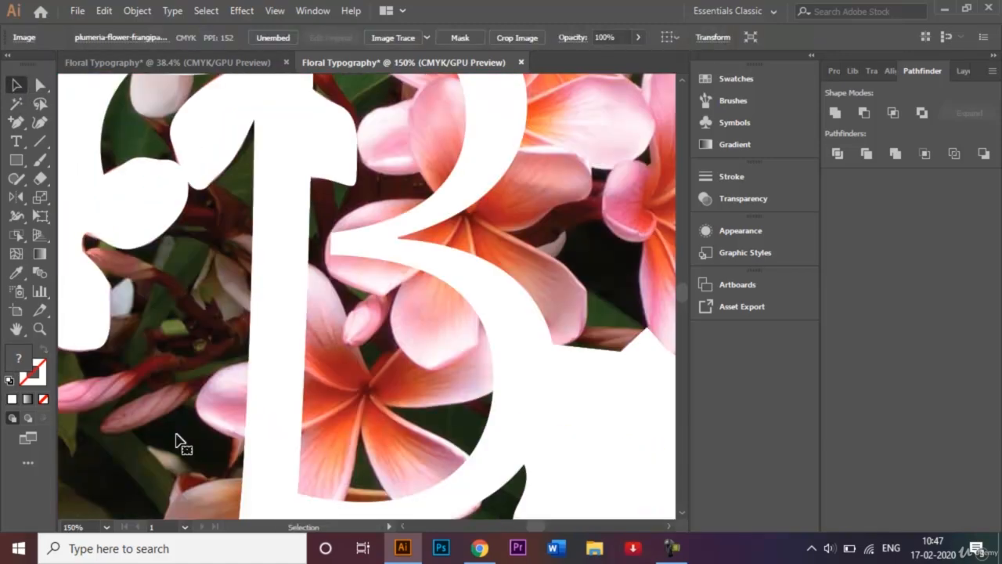
pyautogui.hotkey('ctrl', '-')
pyautogui.hotkey('ctrl', '-')
pyautogui.click(179, 195)
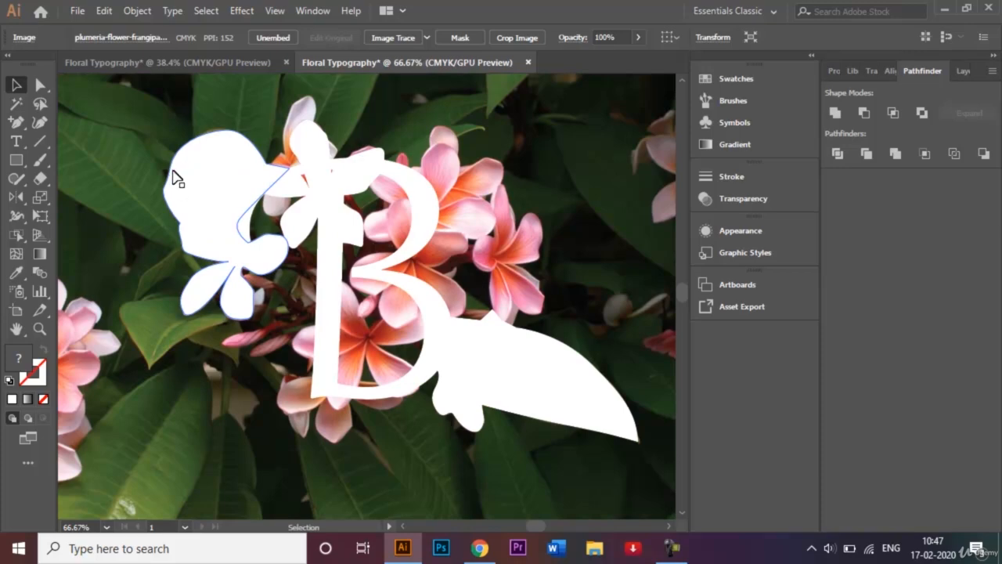
pyautogui.click(178, 180)
pyautogui.keyDown('shift'); pyautogui.click(316, 163); pyautogui.keyUp('shift')
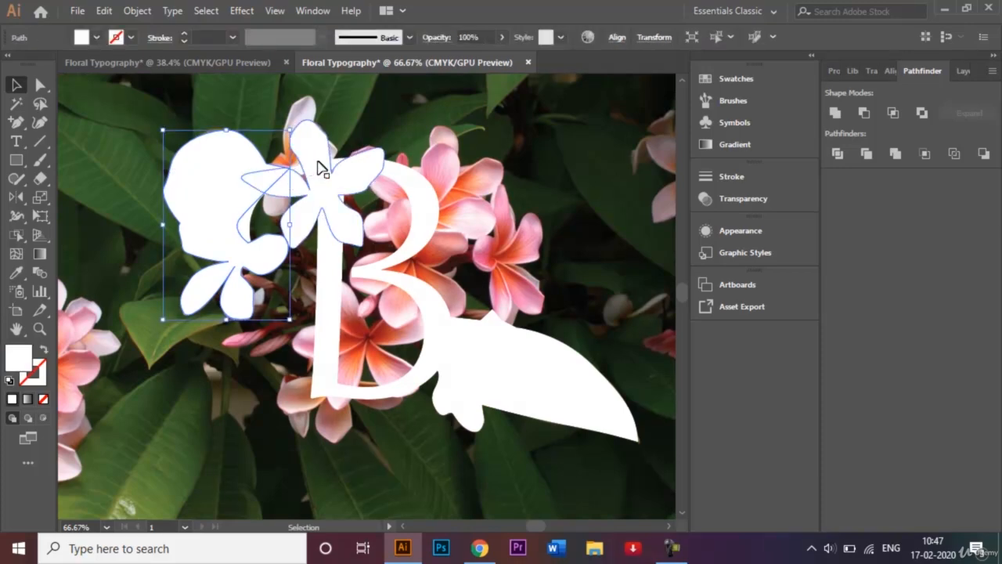
pyautogui.keyDown('shift'); pyautogui.click(335, 292); pyautogui.keyUp('shift')
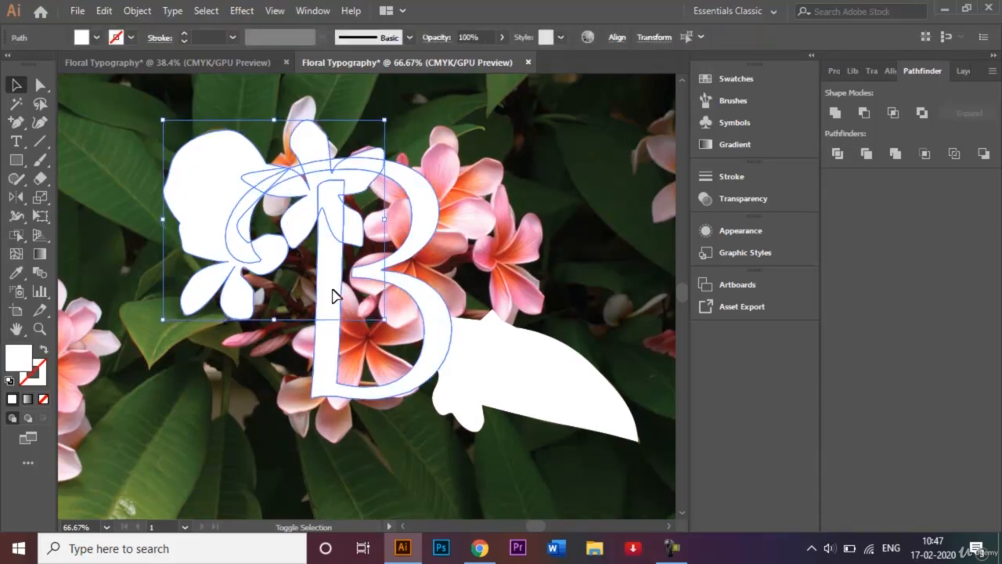
pyautogui.keyDown('shift'); pyautogui.click(479, 363); pyautogui.keyUp('shift')
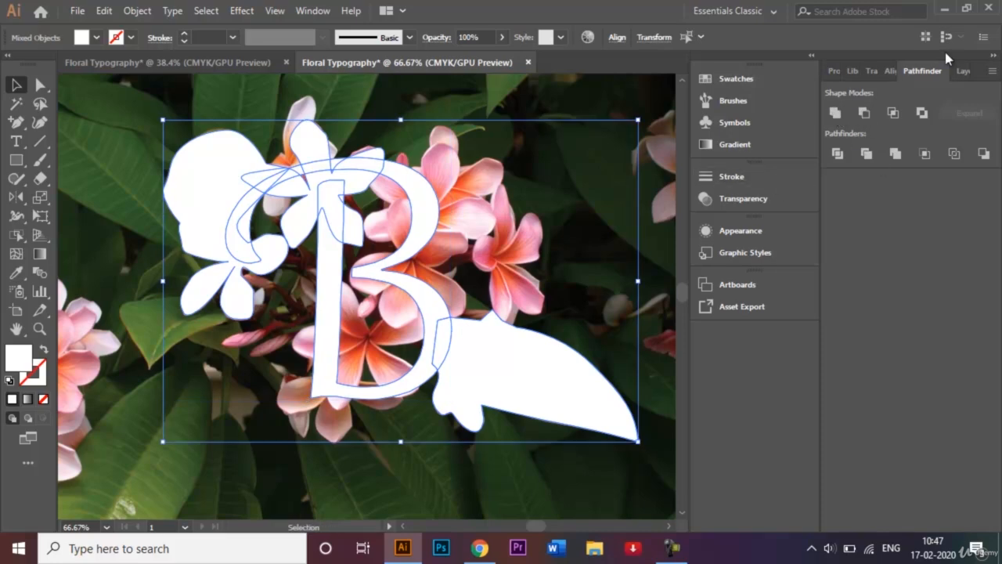
pyautogui.click(834, 113)
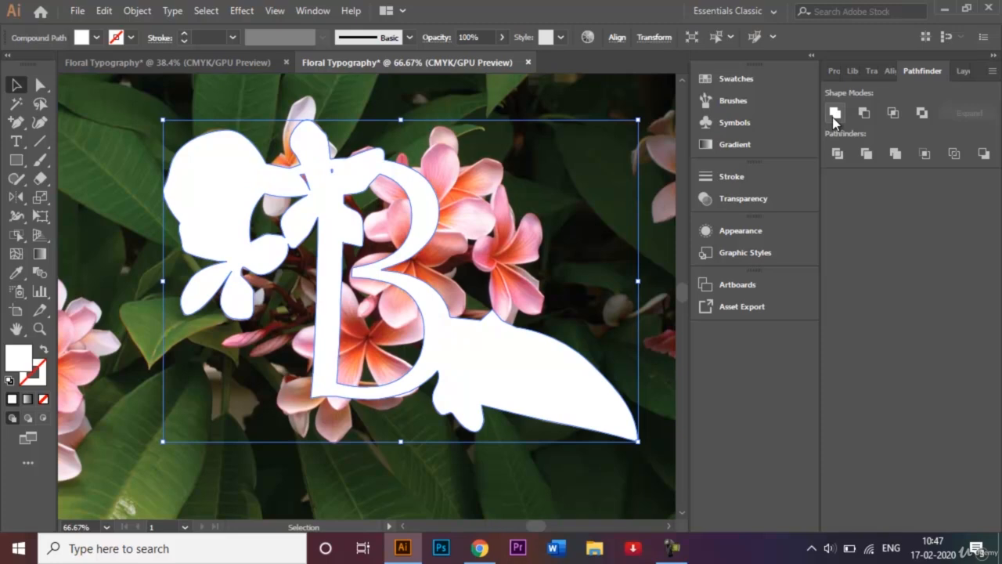
# Select the plumeria photo together with the united white shape and make a clipping mask from them.
pyautogui.scroll(5, 681, 181)
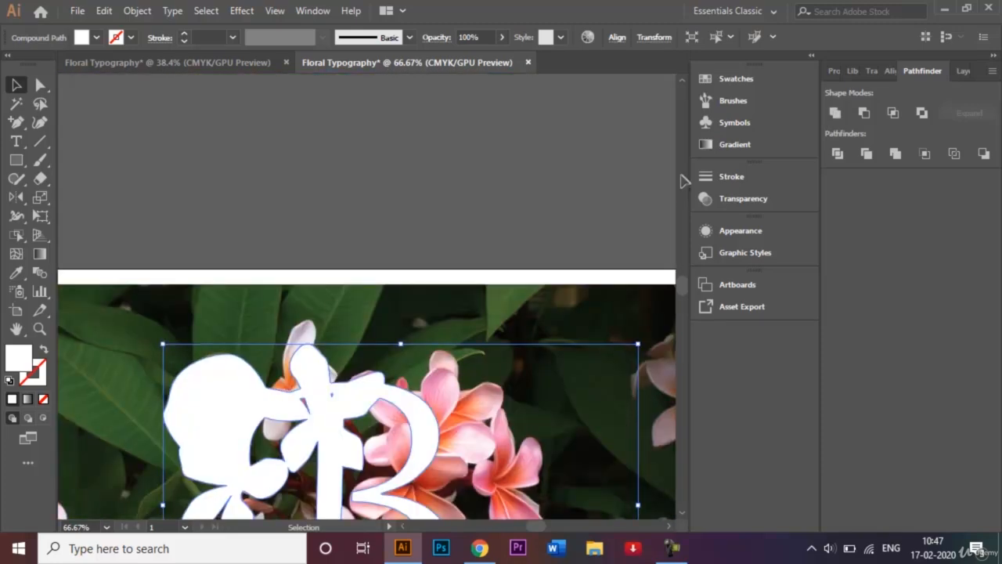
pyautogui.click(464, 205)
pyautogui.hotkey('ctrl', '-')
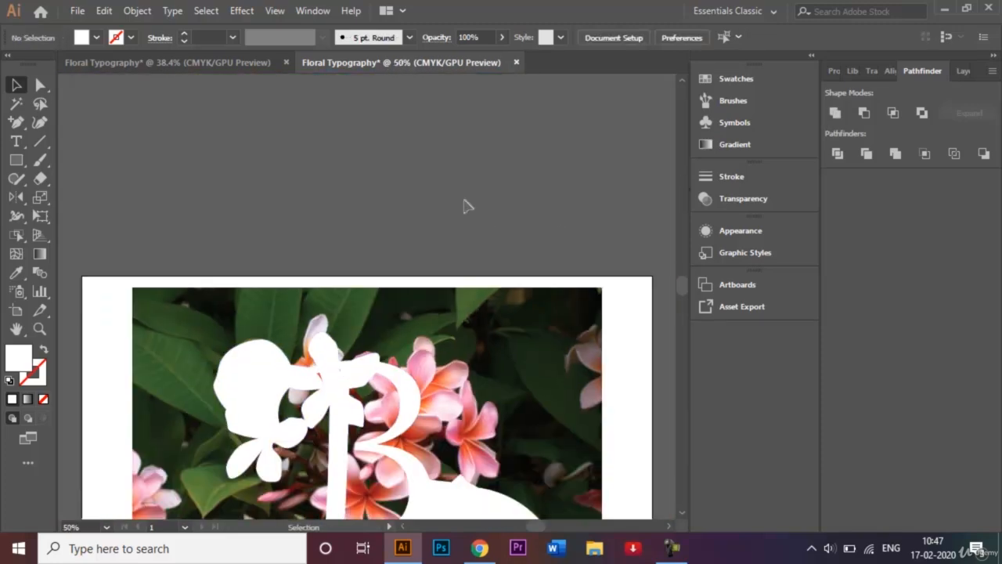
pyautogui.hotkey('ctrl', '0')
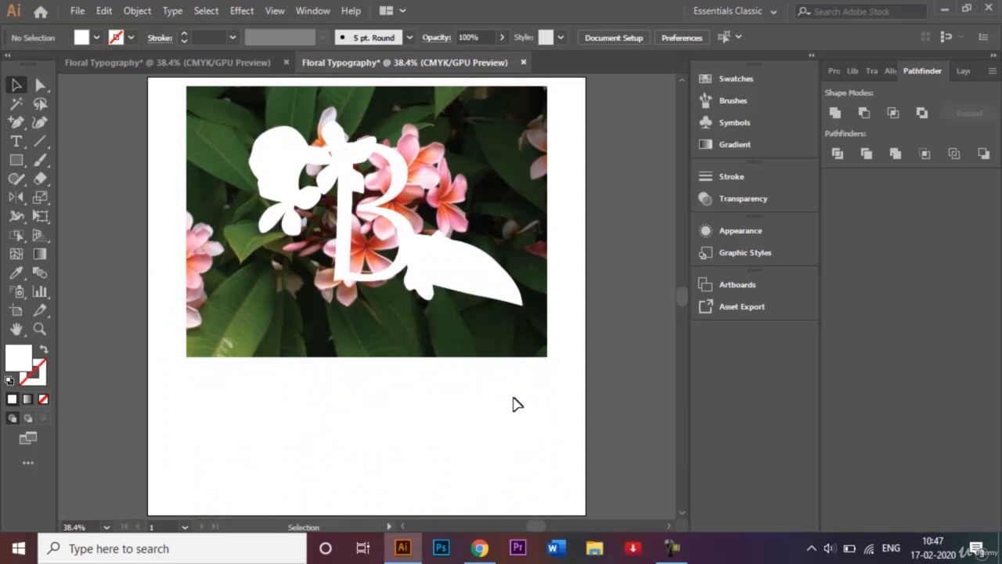
pyautogui.moveTo(513, 397); pyautogui.dragTo(155, 120)
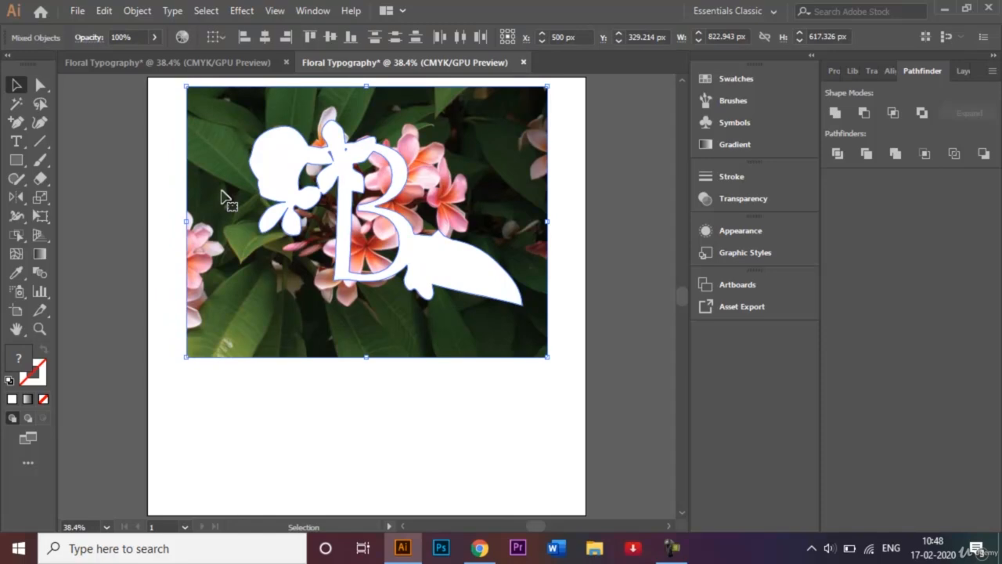
pyautogui.click(134, 11)
pyautogui.moveTo(313, 539)
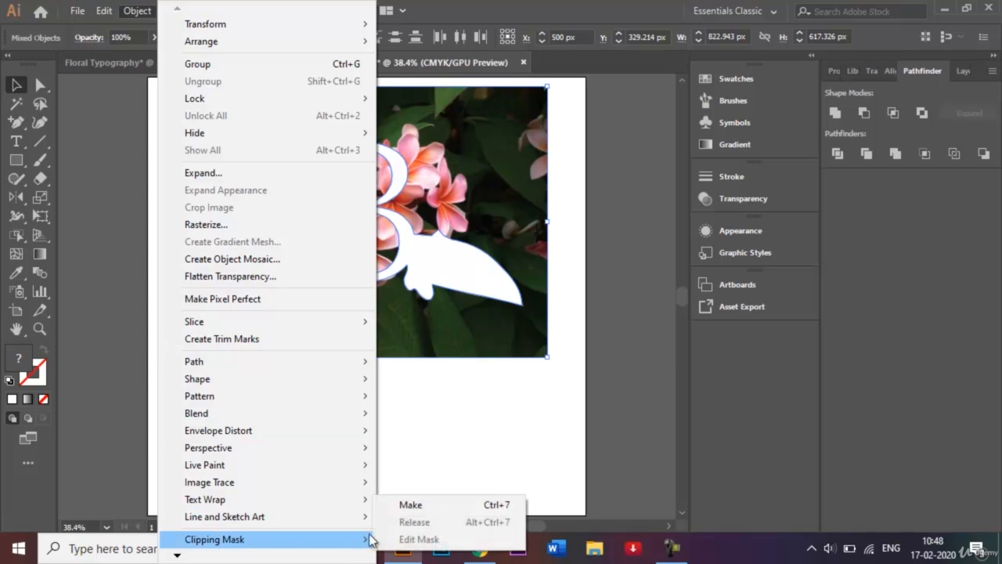
pyautogui.click(435, 505)
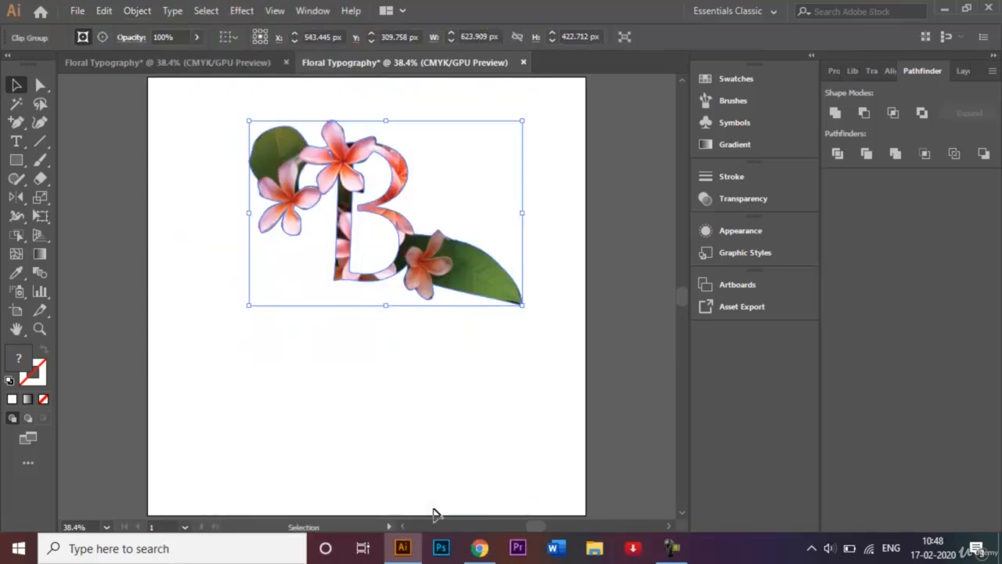
pyautogui.click(400, 374)
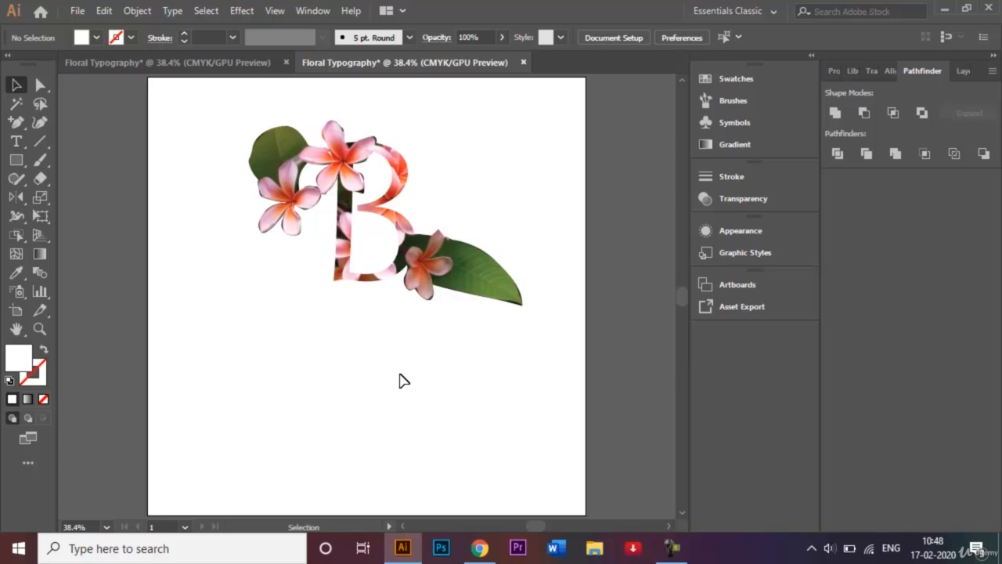
# Save the document as Floral Typography.ai in the Graphics folder with the Illustrator CC version and default options.
pyautogui.click(79, 11)
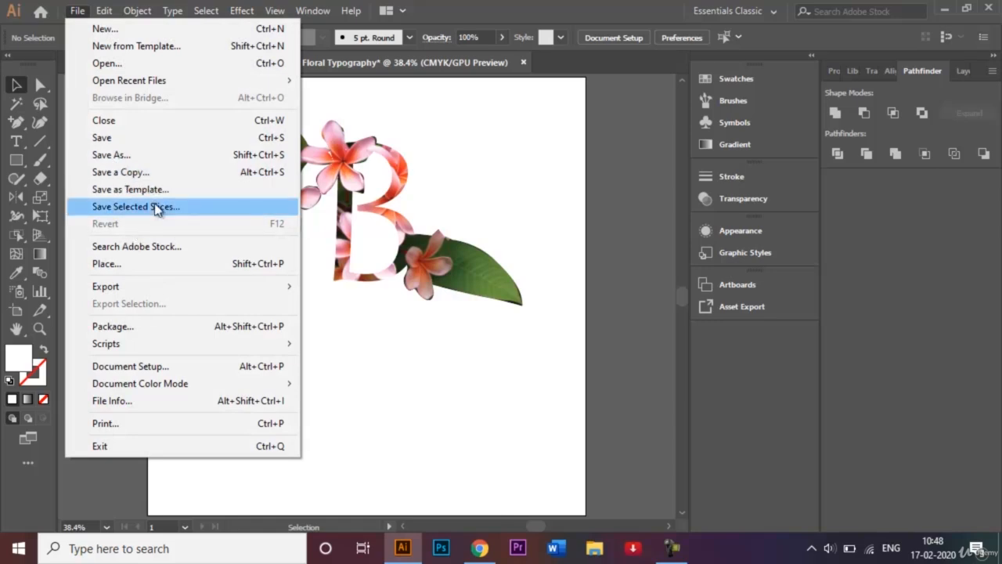
pyautogui.click(155, 154)
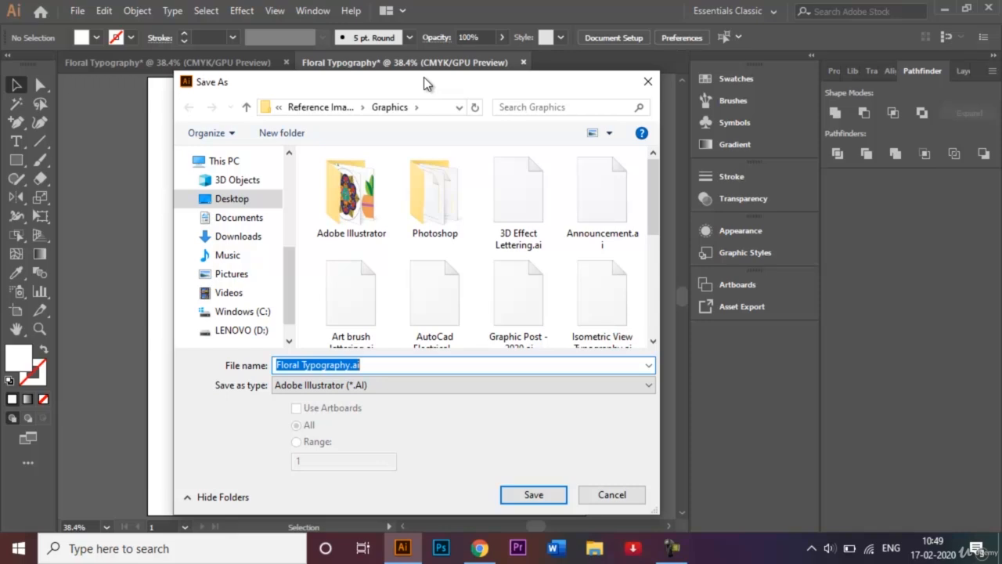
pyautogui.click(537, 495)
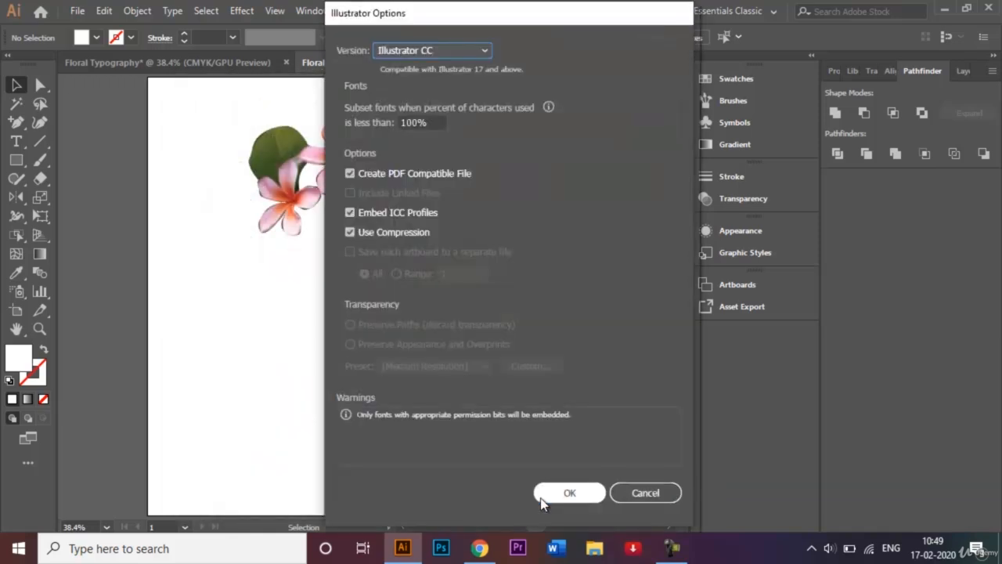
pyautogui.click(560, 493)
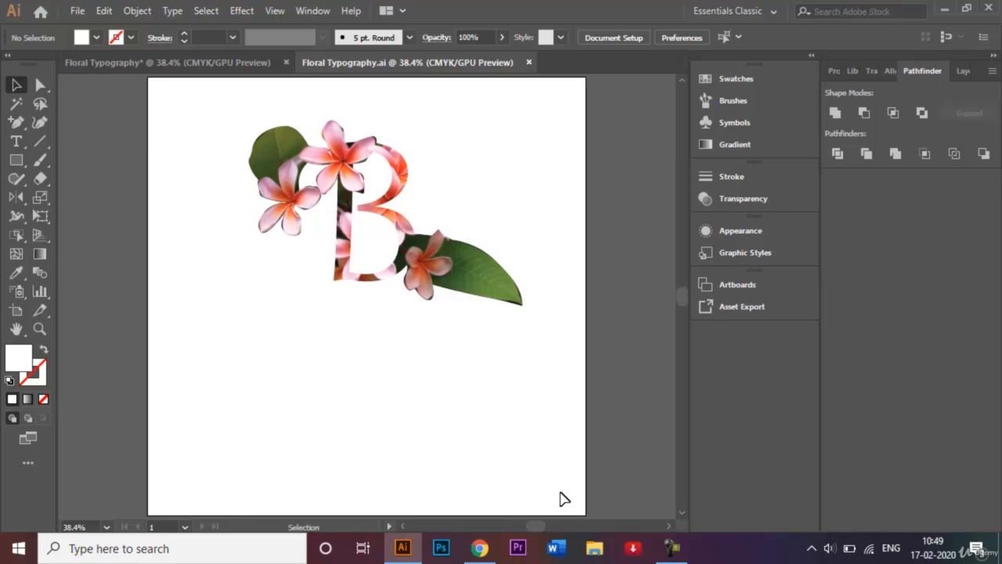
pyautogui.moveTo(670, 552)
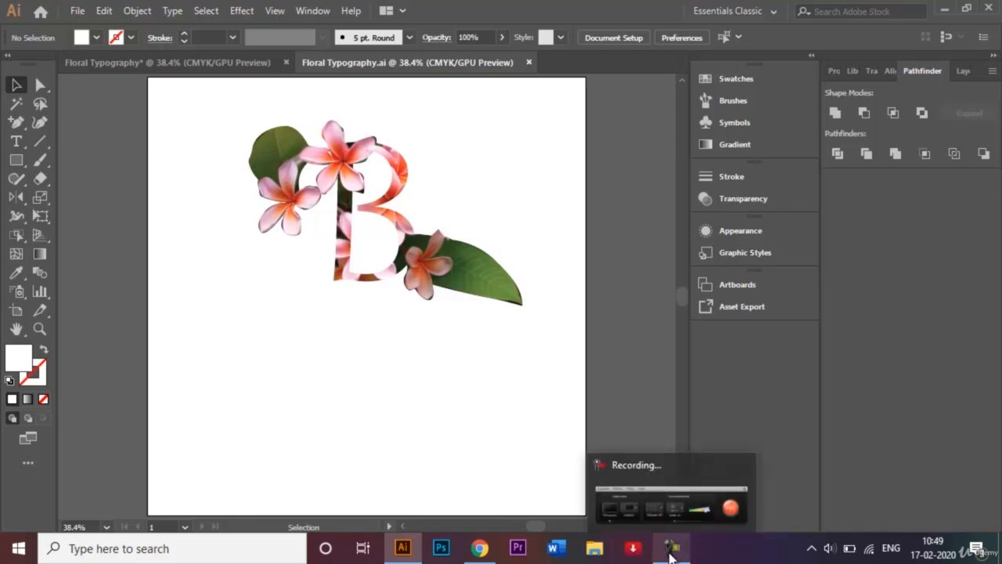